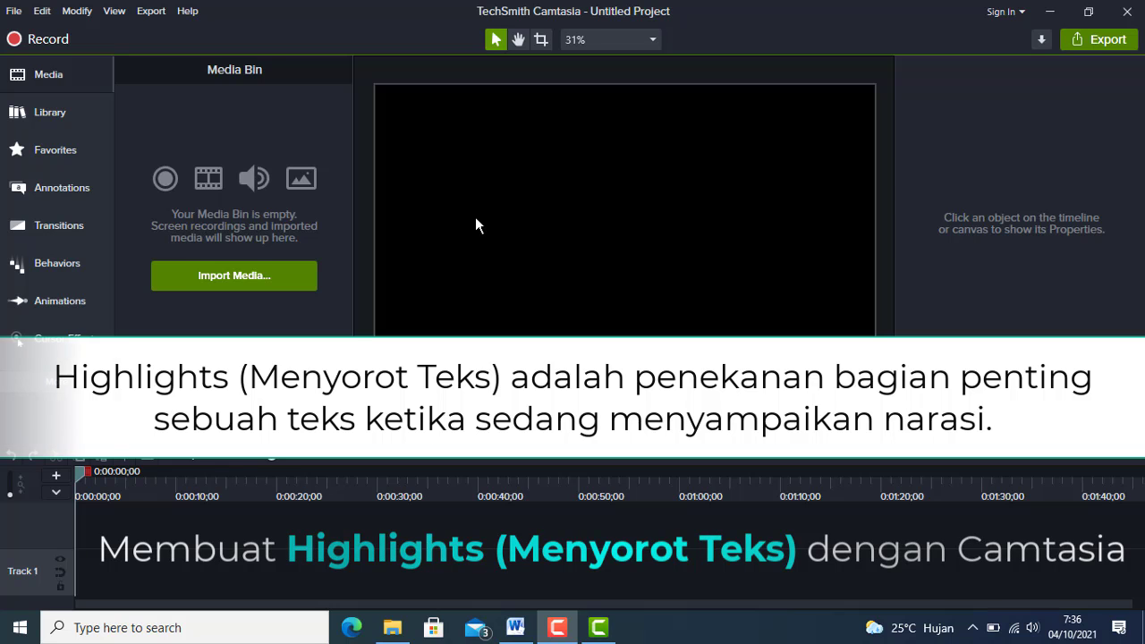
# Import the Contoh Highlights video from the Downloads folder and add it to the start of the timeline.
pyautogui.click(242, 276)
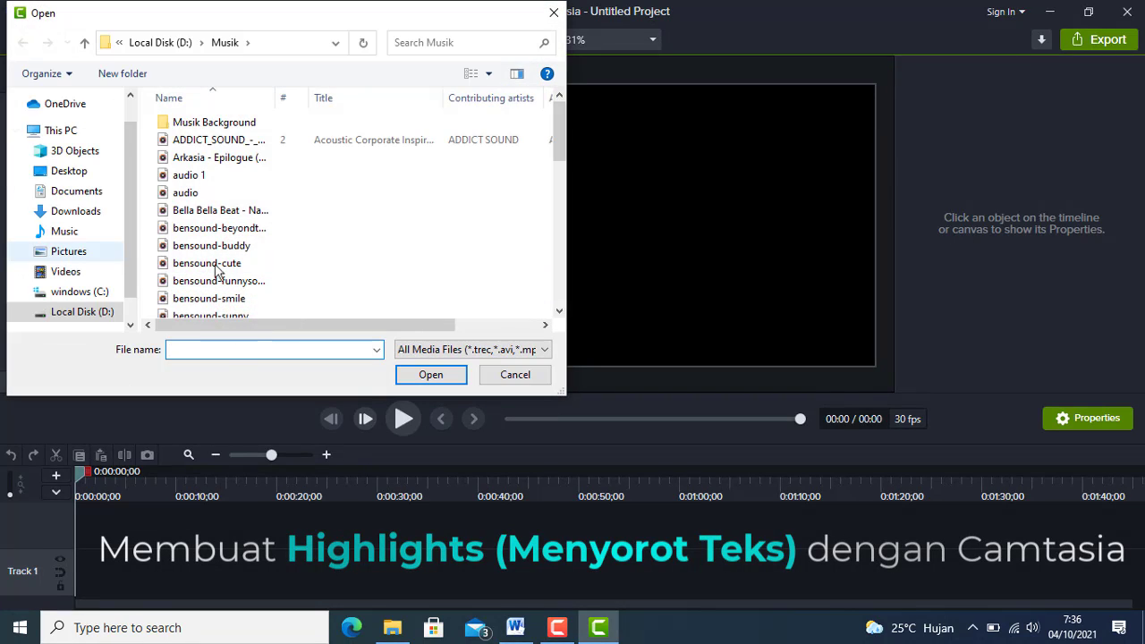
pyautogui.click(81, 212)
pyautogui.click(179, 147)
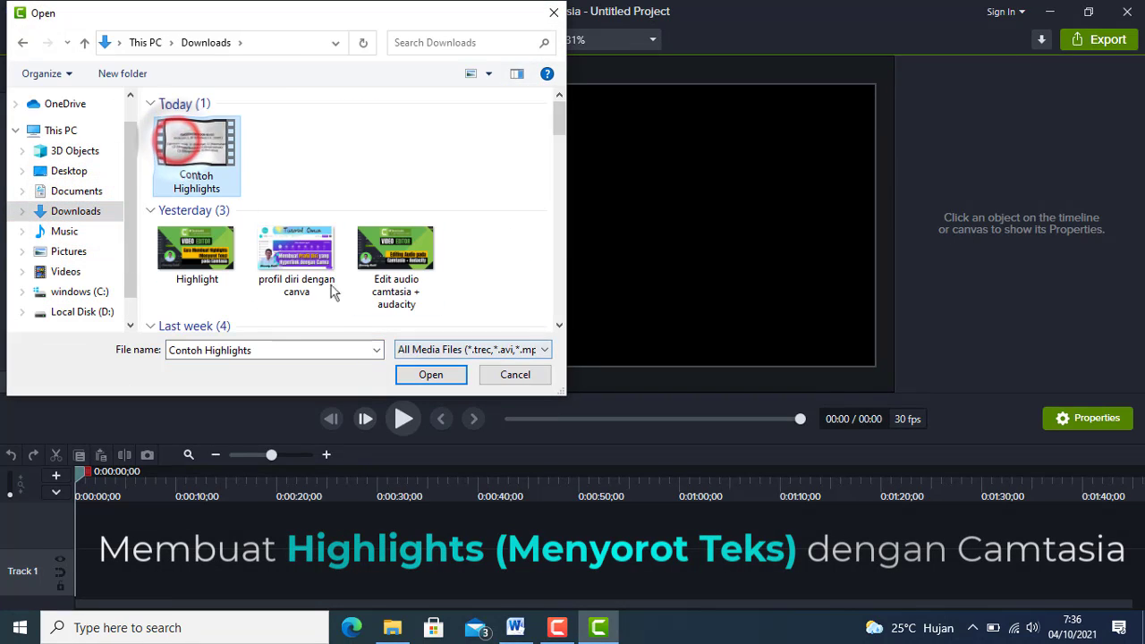
pyautogui.click(428, 373)
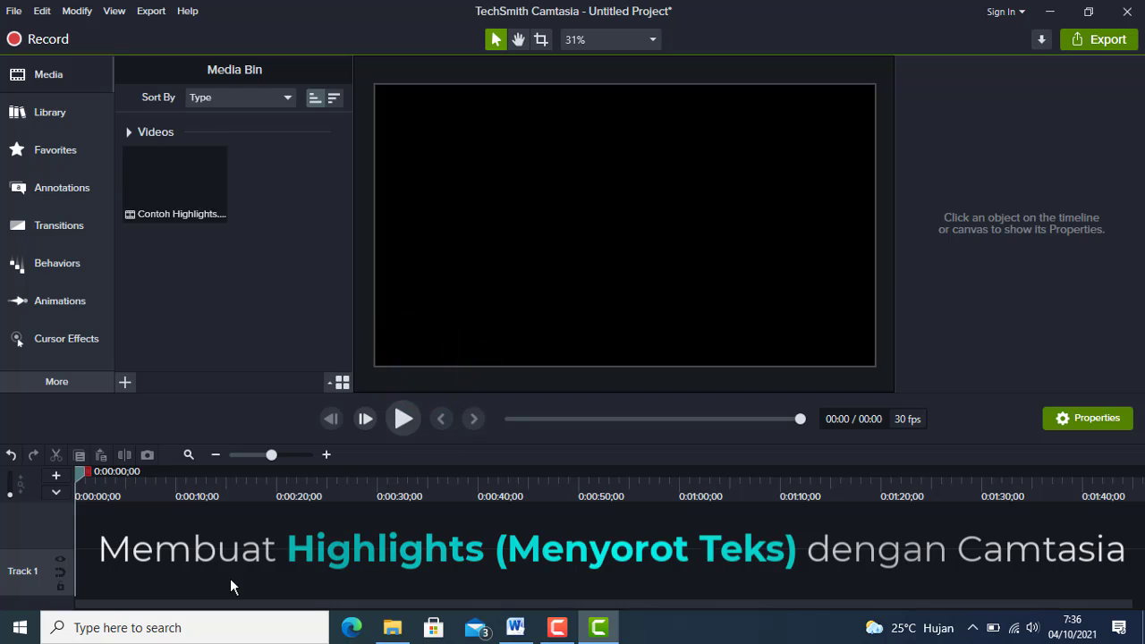
pyautogui.rightClick(188, 196)
pyautogui.click(239, 202)
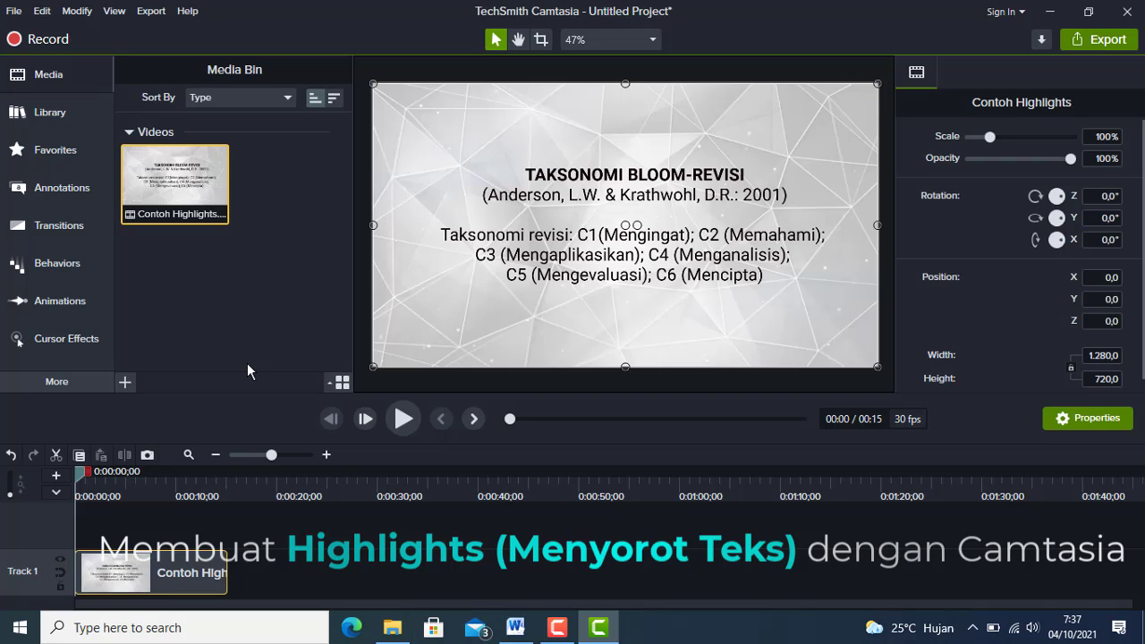
# Play the Contoh Highlights clip to preview how its text phrases are highlighted.
pyautogui.click(401, 421)
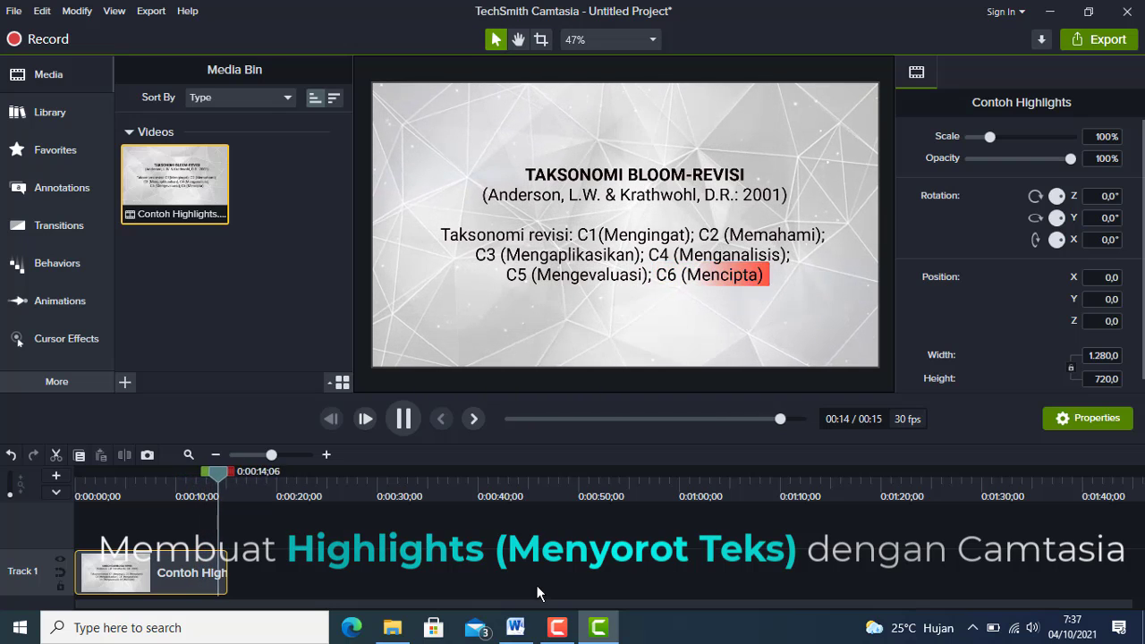
pyautogui.click(403, 419)
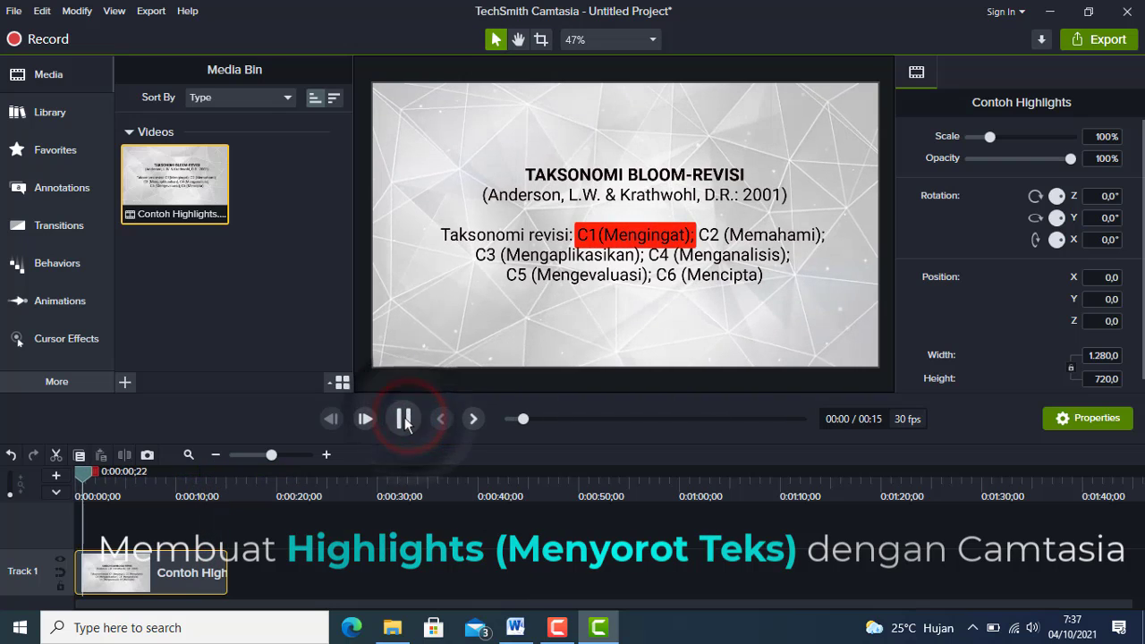
pyautogui.click(403, 420)
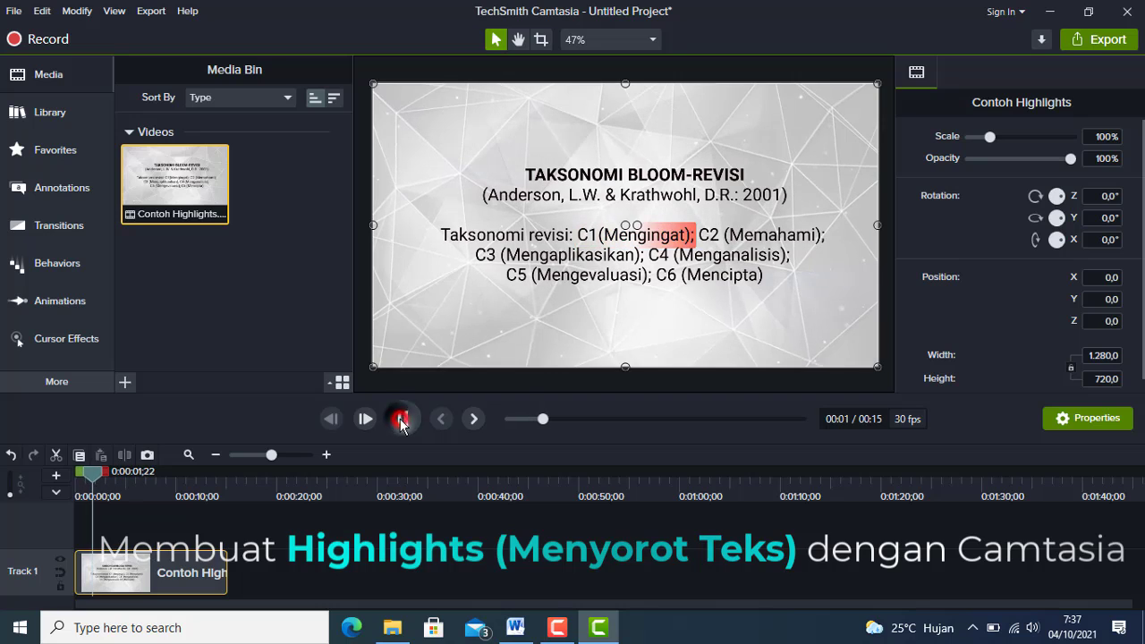
# Add the morphingtriangles motion background from the Camtasia 2020 library to the timeline at the end of the Contoh Highlights clip.
pyautogui.click(91, 478)
pyautogui.moveTo(90, 479); pyautogui.dragTo(227, 493)
pyautogui.click(352, 562)
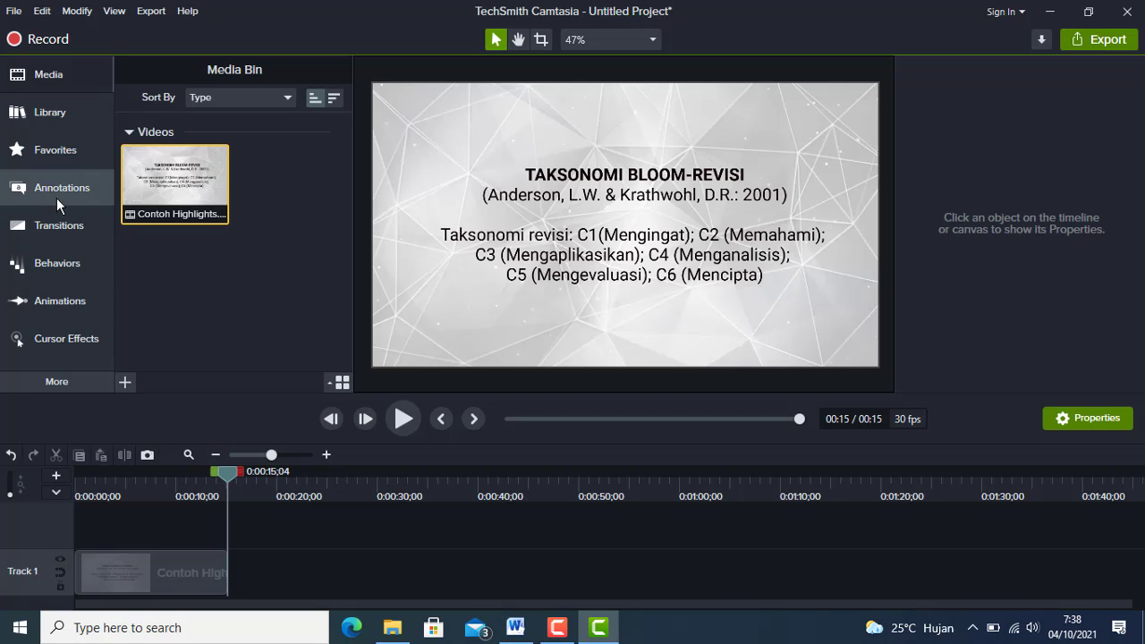
pyautogui.click(51, 113)
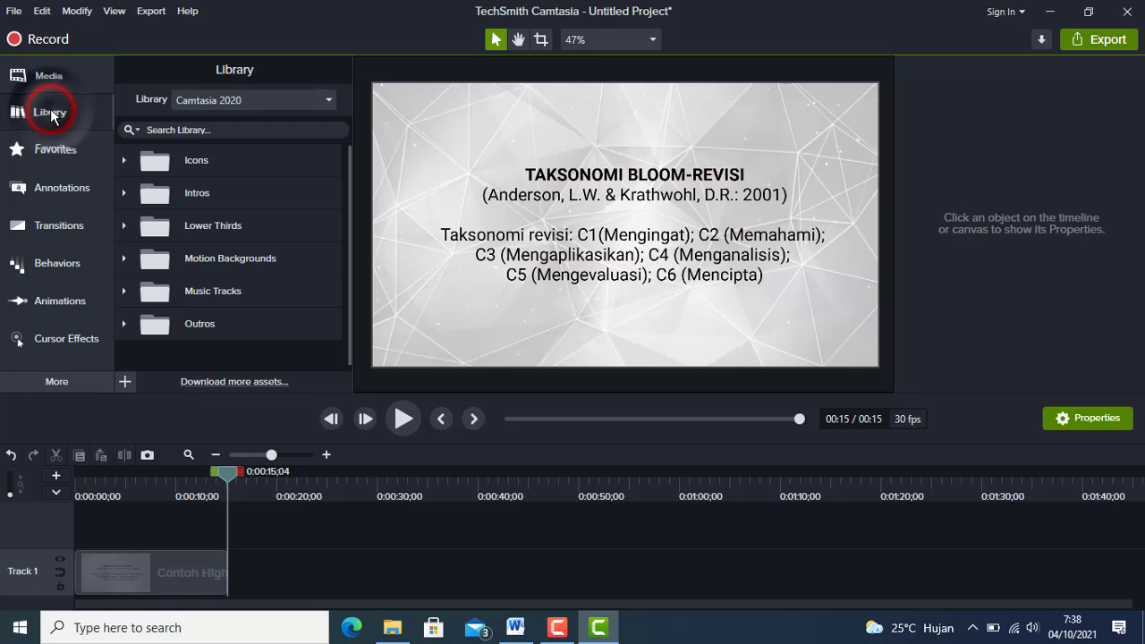
pyautogui.click(212, 260)
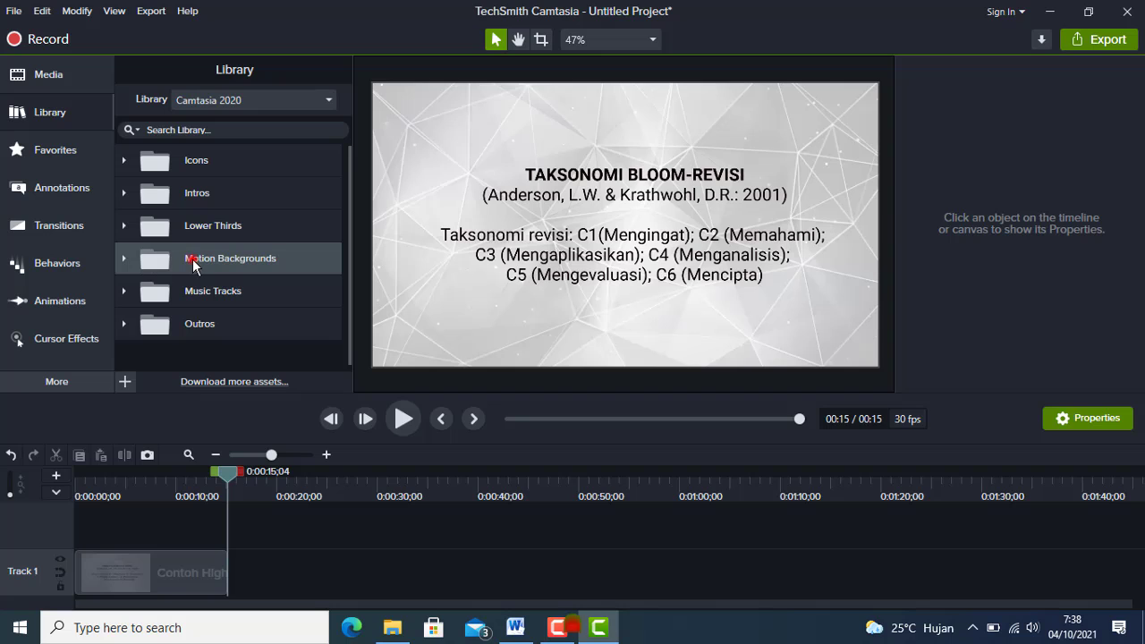
pyautogui.doubleClick(194, 259)
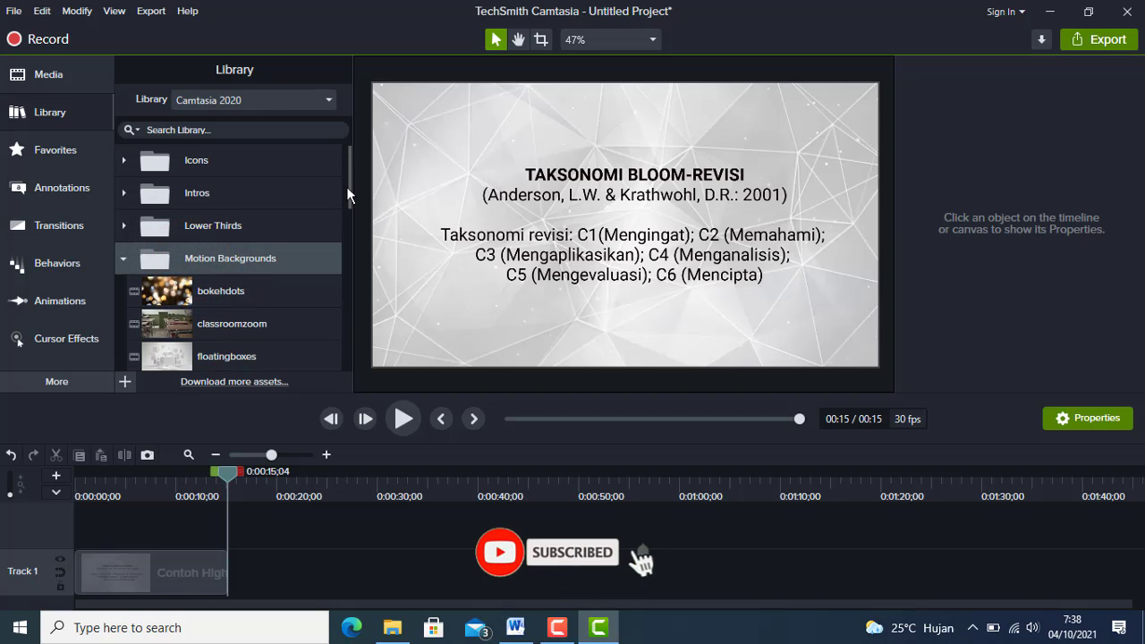
pyautogui.moveTo(347, 187); pyautogui.dragTo(328, 242)
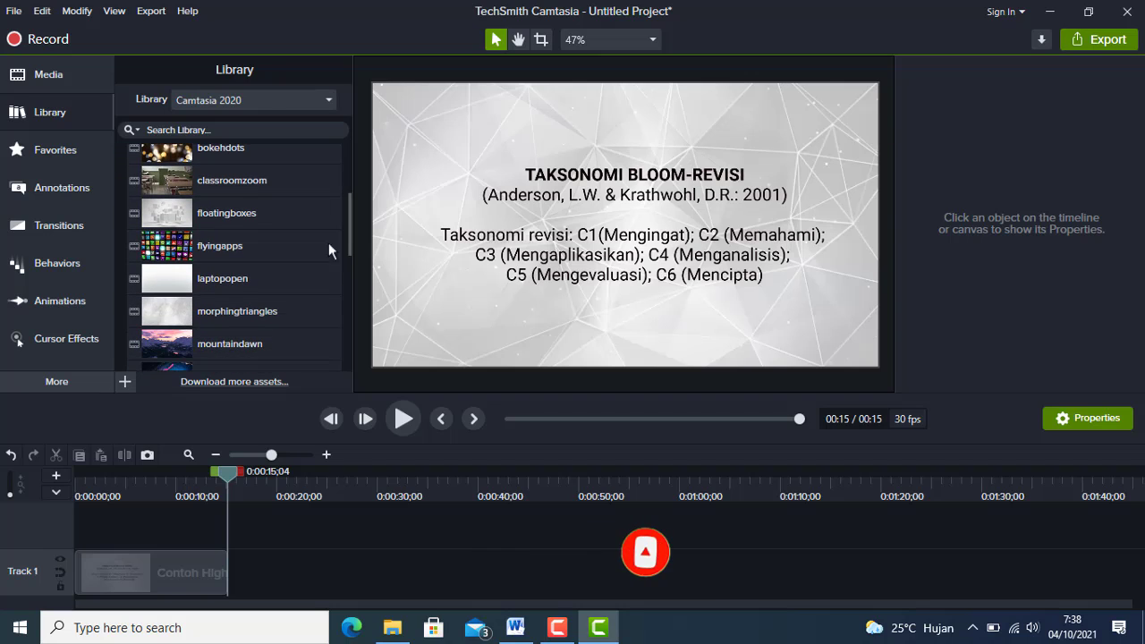
pyautogui.click(237, 314)
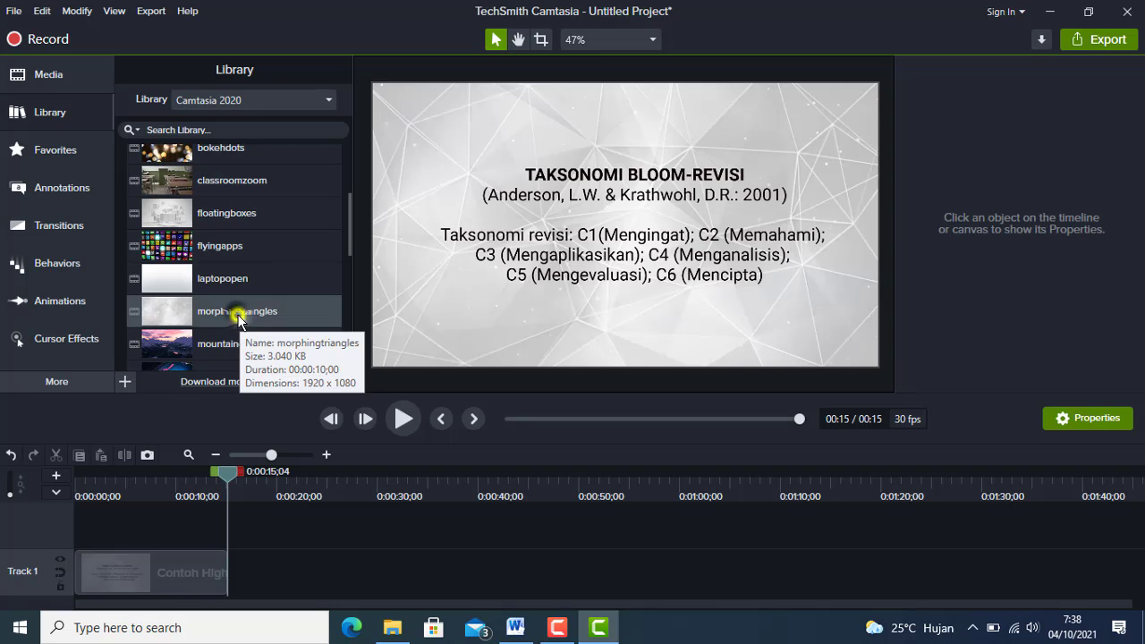
pyautogui.rightClick(277, 330)
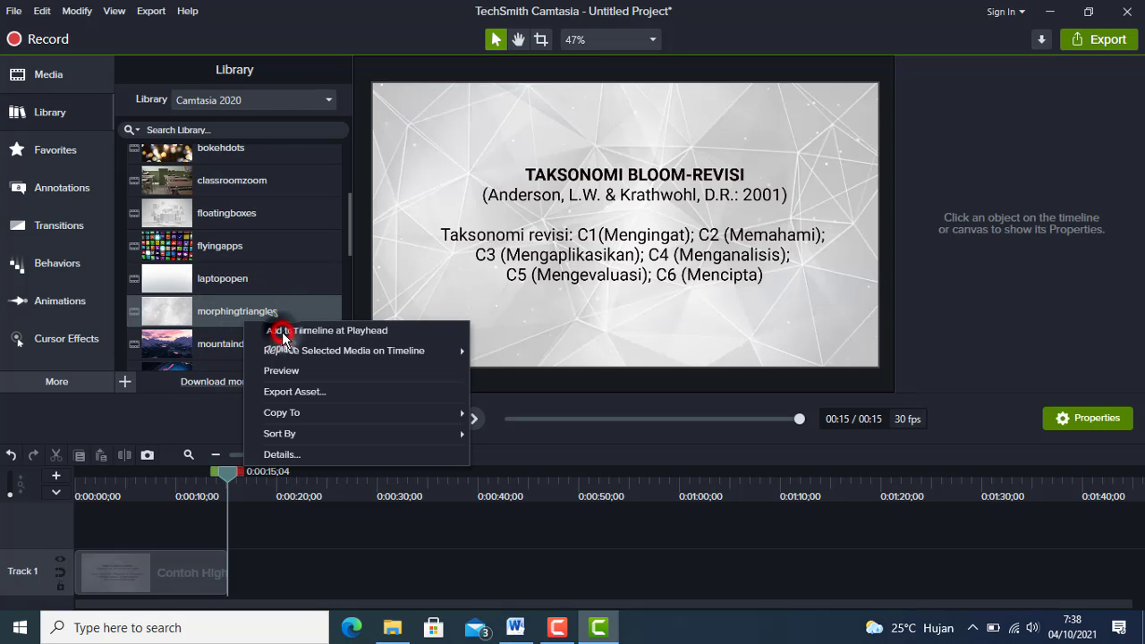
pyautogui.click(286, 329)
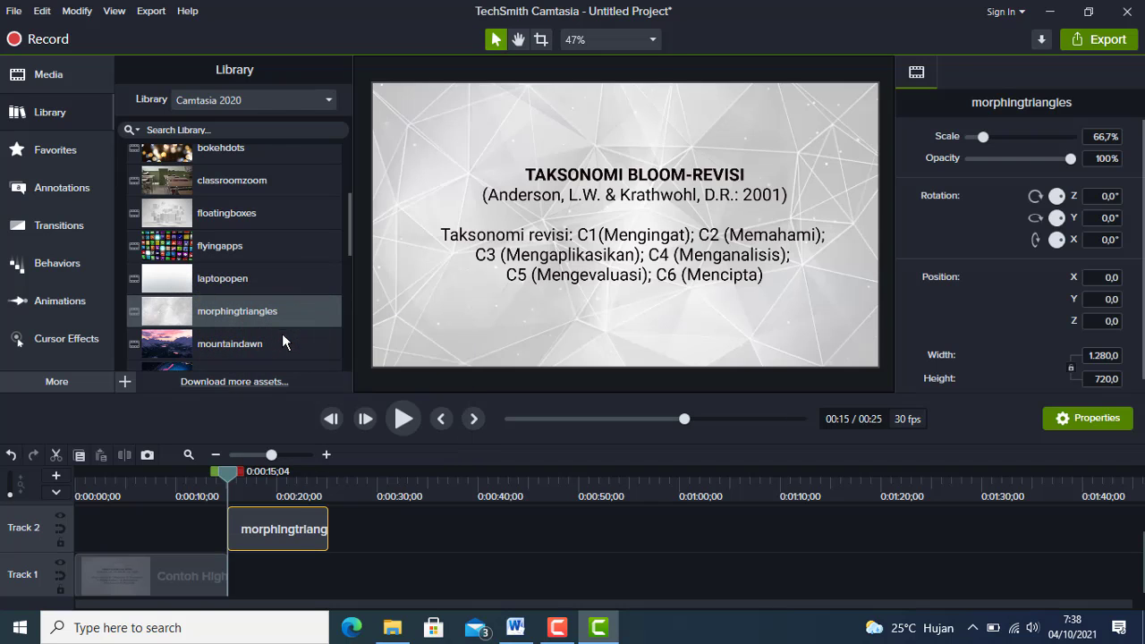
# Move the morphingtriangles clip down to Track 1, directly after the Contoh Highlights clip.
pyautogui.click(284, 516)
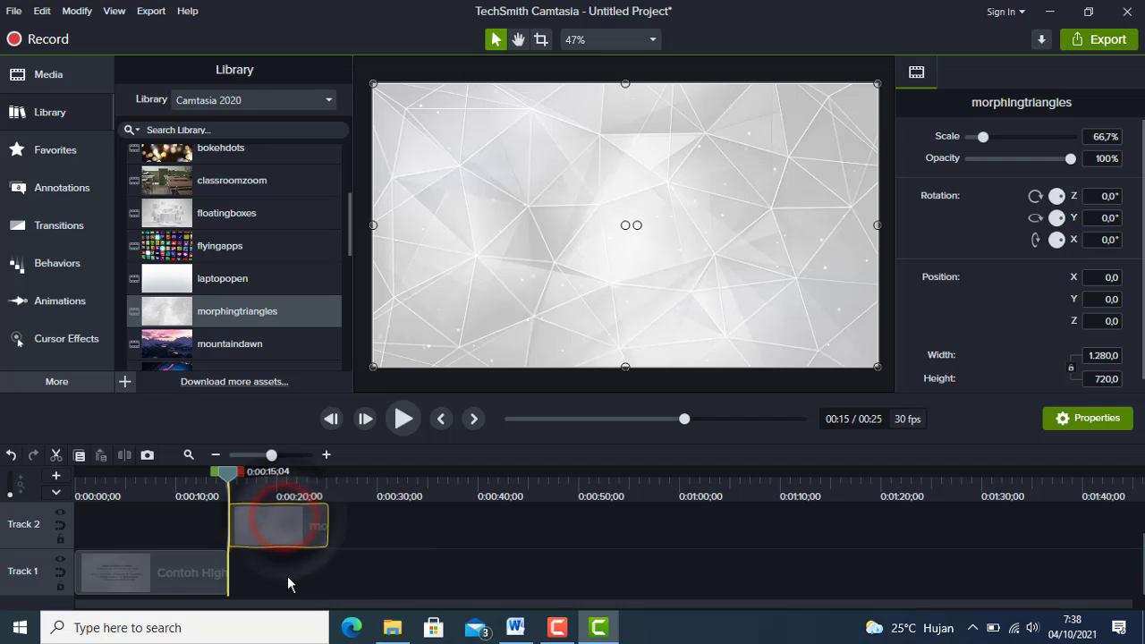
pyautogui.click(269, 519)
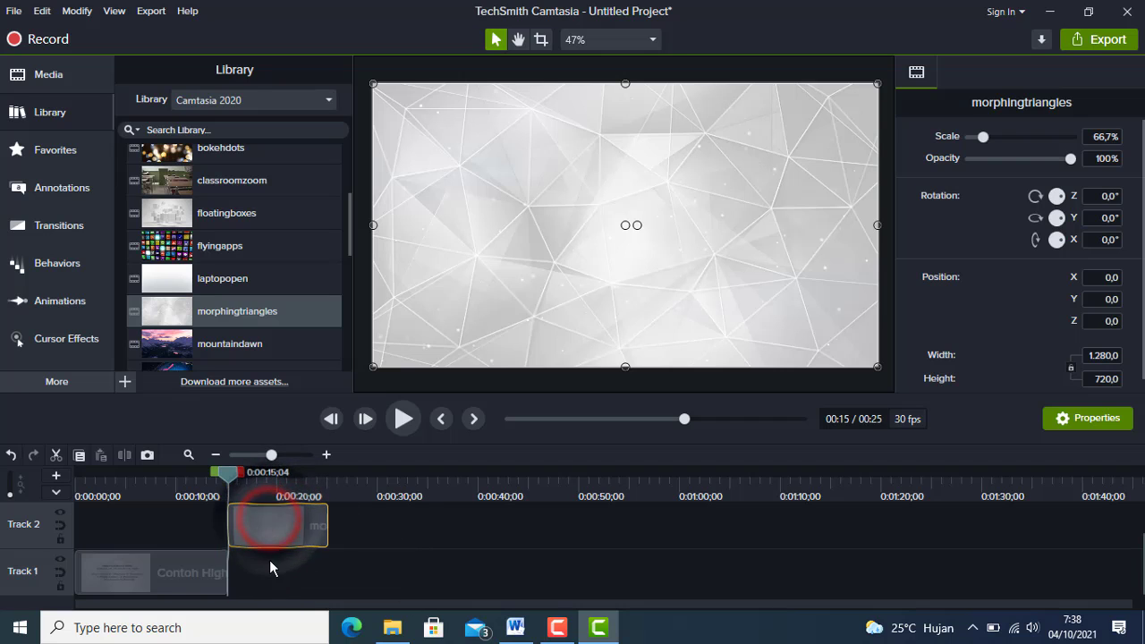
pyautogui.moveTo(275, 509); pyautogui.dragTo(237, 590)
pyautogui.click(390, 579)
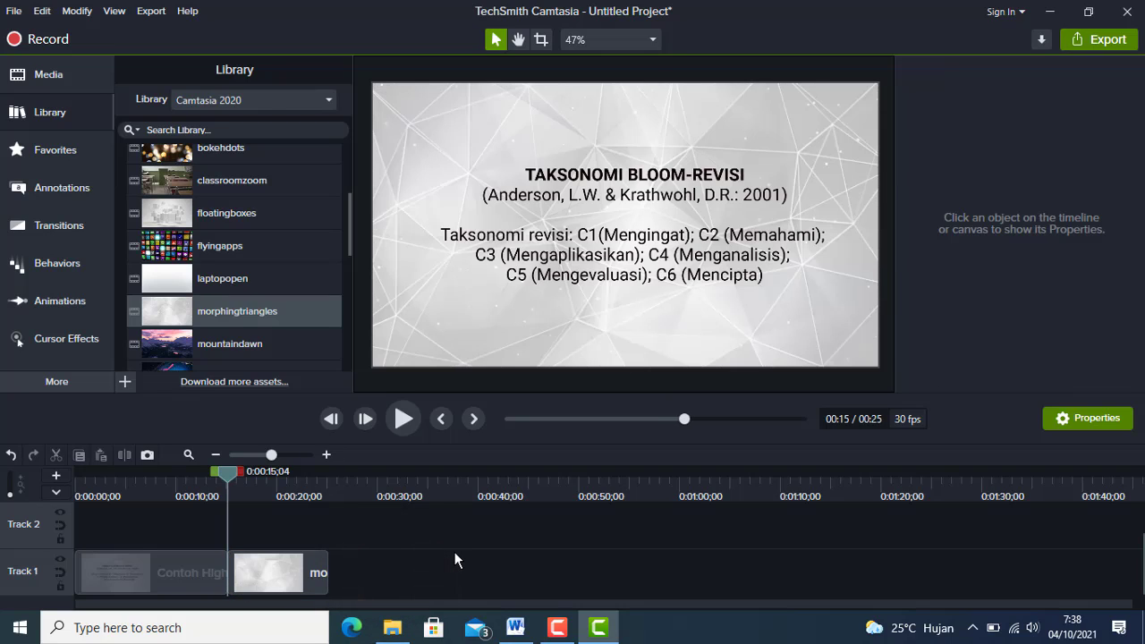
# Duplicate the morphingtriangles clip and place the copy on Track 1 directly after the original.
pyautogui.click(299, 564)
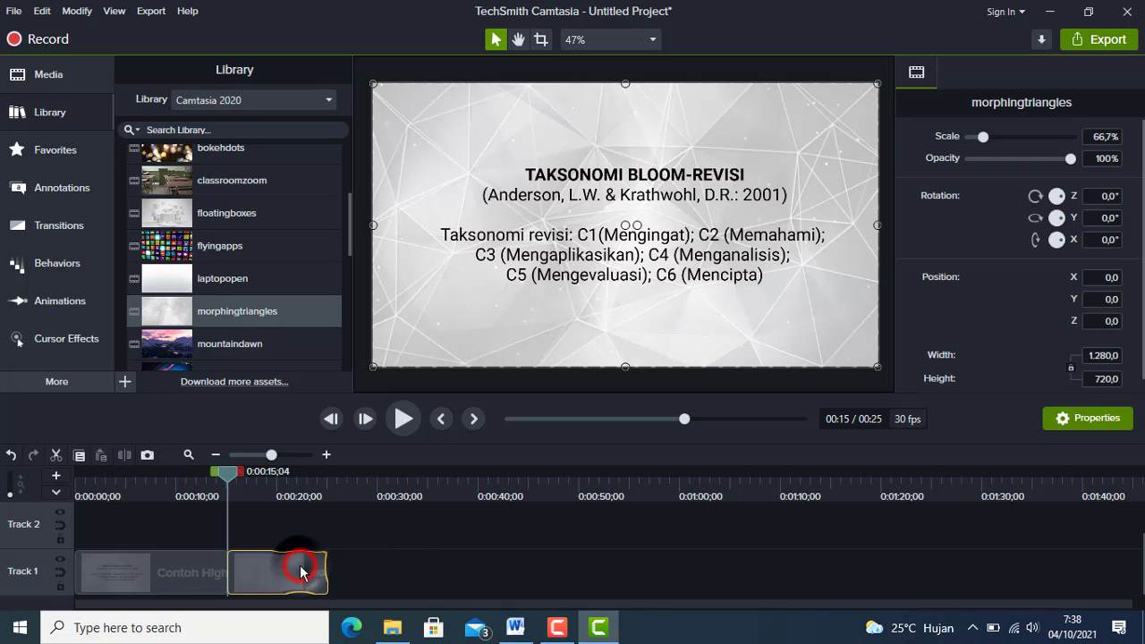
pyautogui.moveTo(347, 571); pyautogui.dragTo(350, 575)
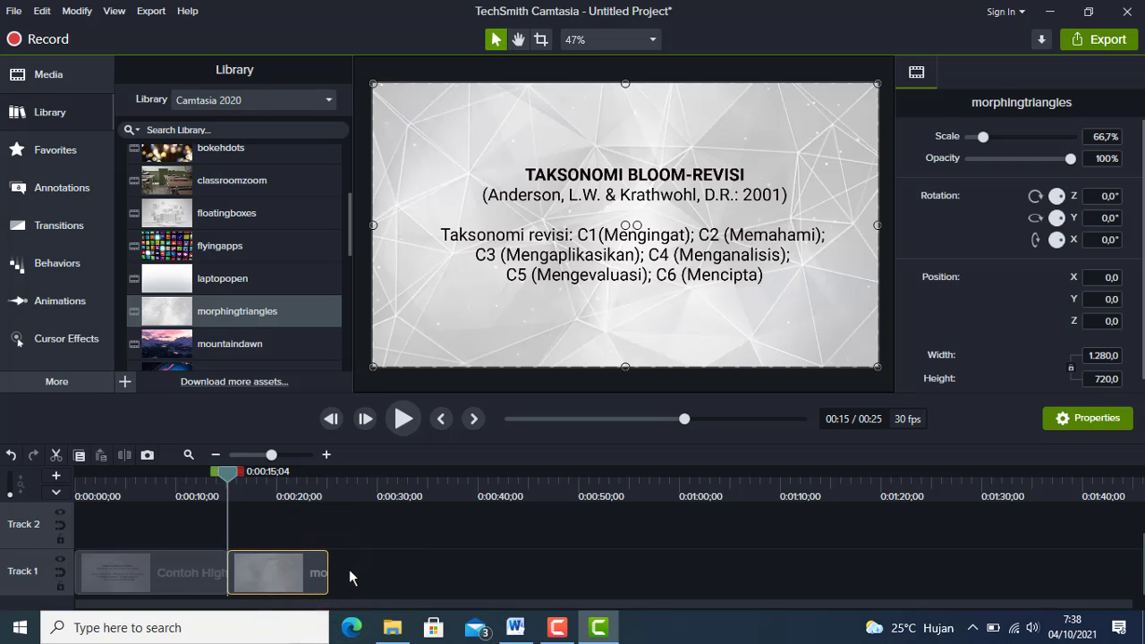
pyautogui.click(290, 572)
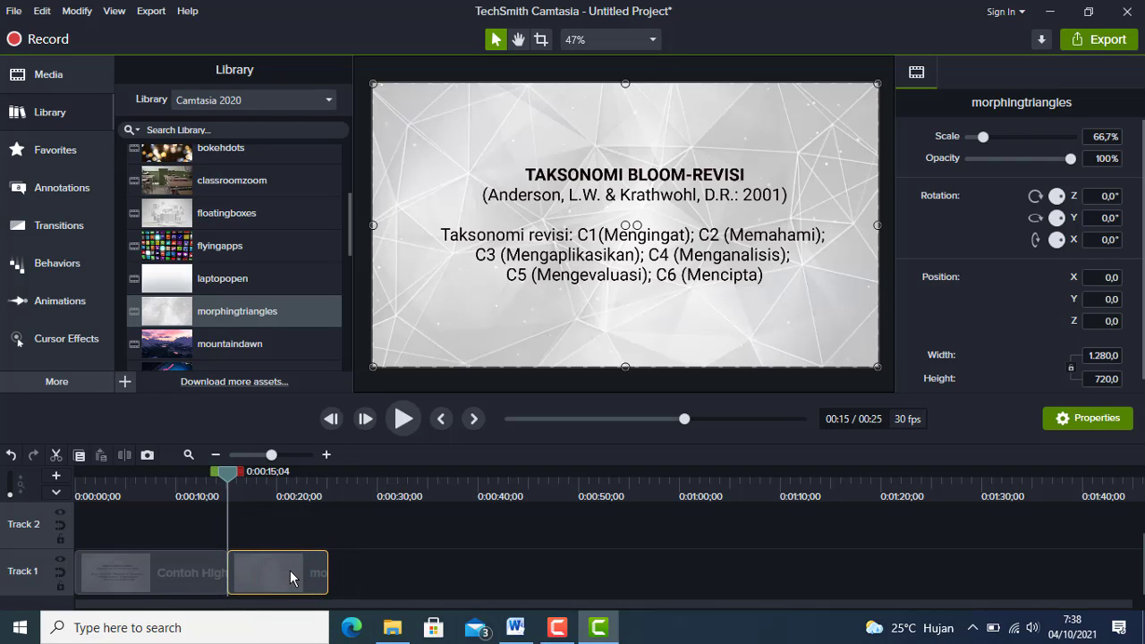
pyautogui.click(330, 484)
pyautogui.hotkey('ctrl', 'v')
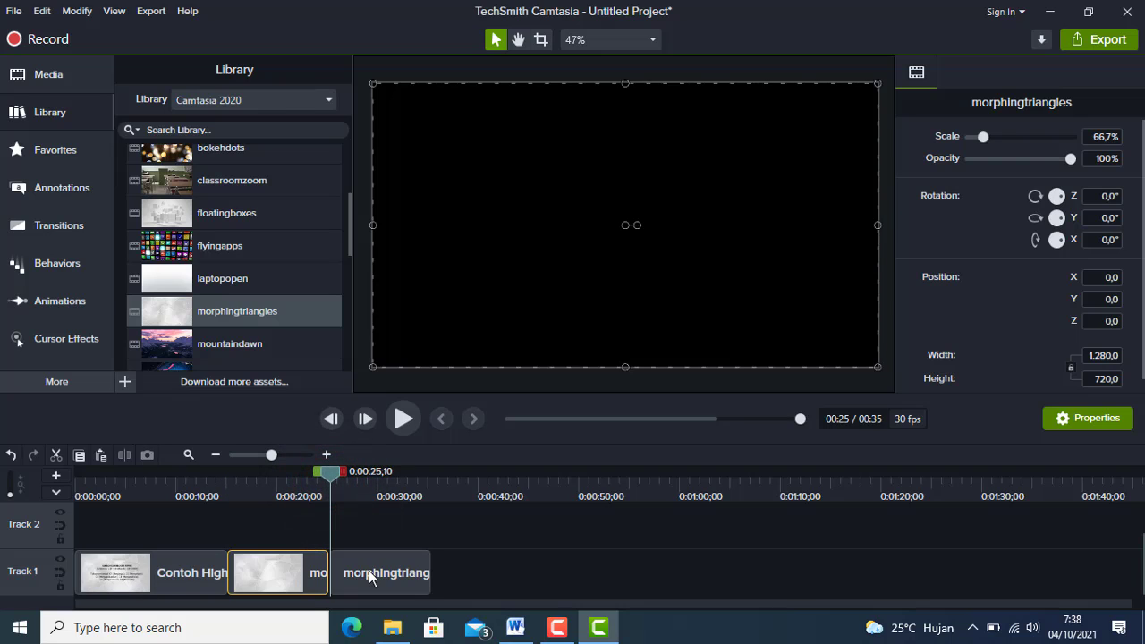
pyautogui.click(385, 573)
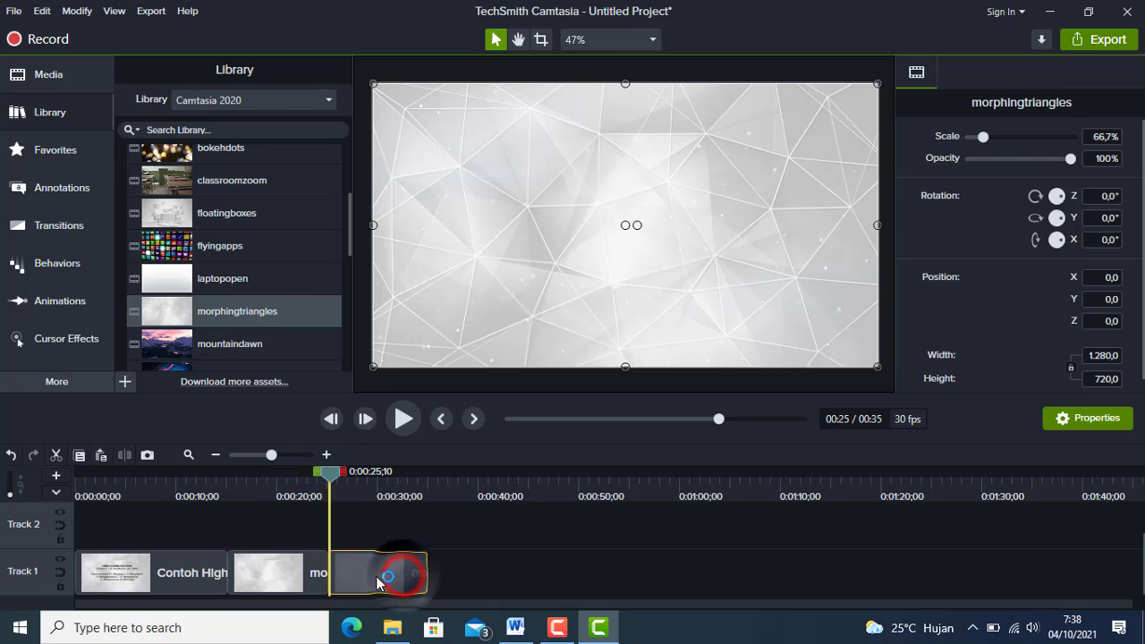
# Switch to the TAKSONOMI BLOOM document in Word, review its selected text, and return to Camtasia.
pyautogui.click(225, 480)
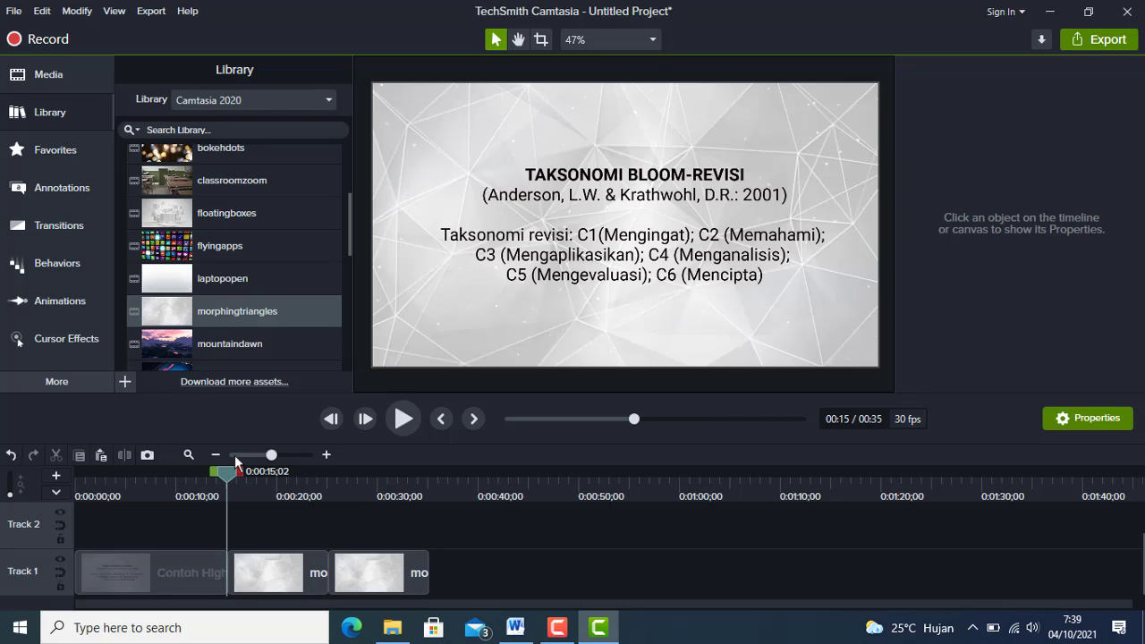
pyautogui.click(516, 635)
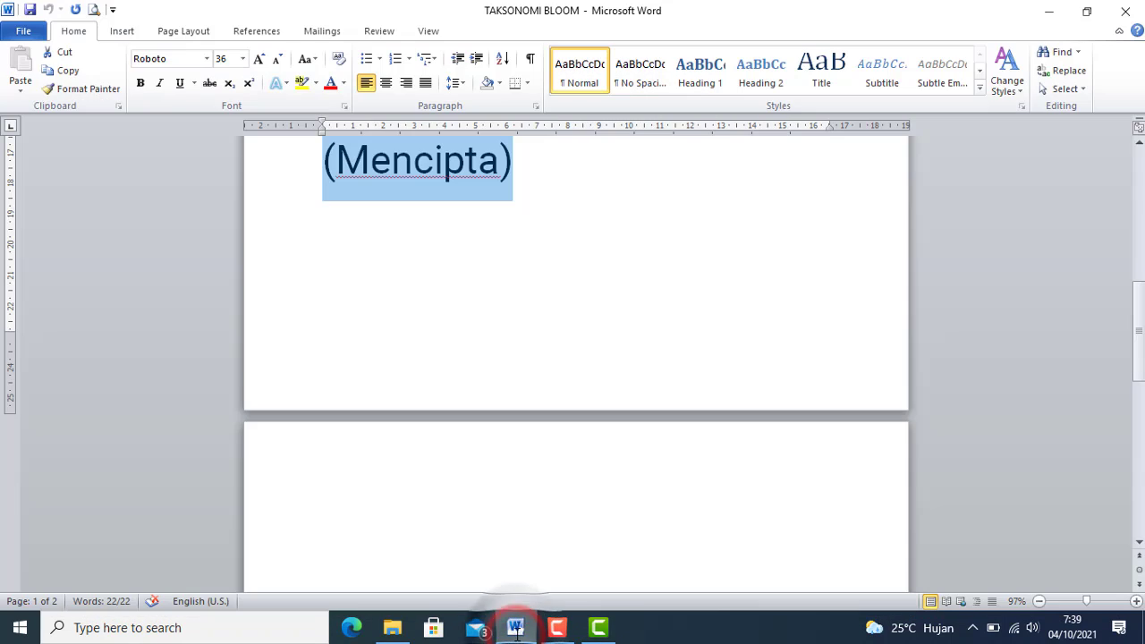
pyautogui.scroll(1, 575, 248)
pyautogui.scroll(7, 575, 247)
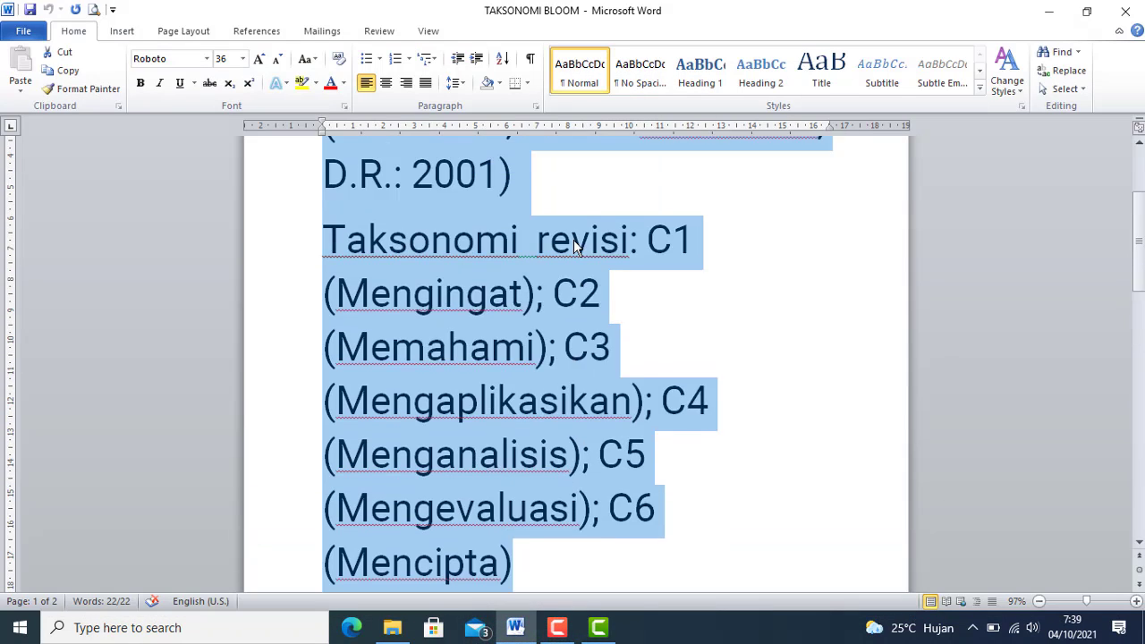
pyautogui.scroll(-1, 762, 371)
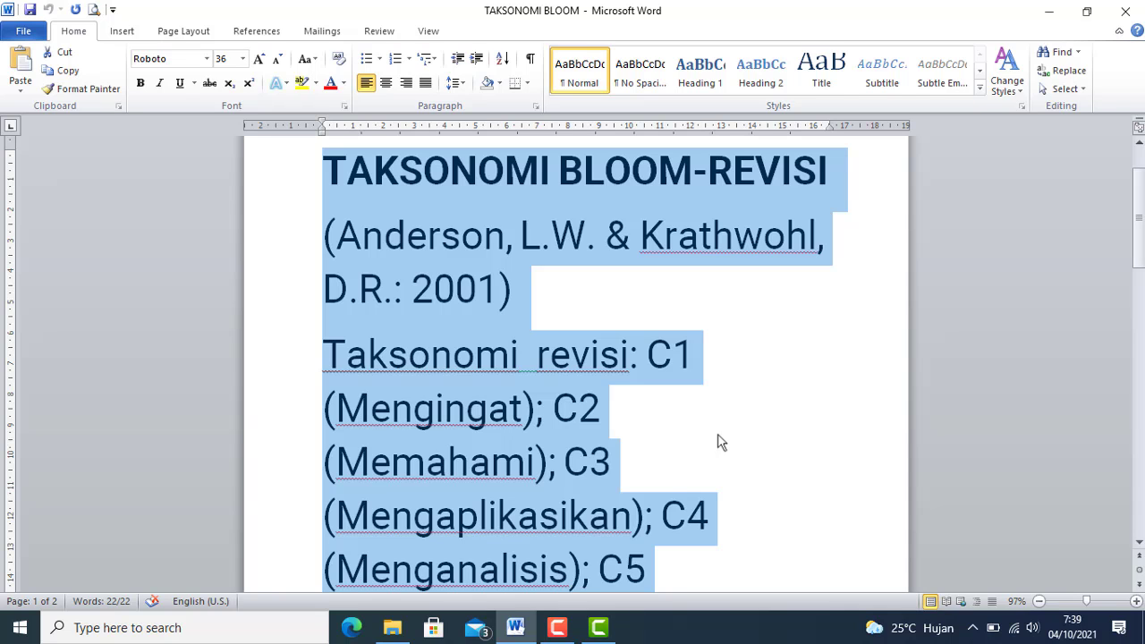
pyautogui.click(600, 628)
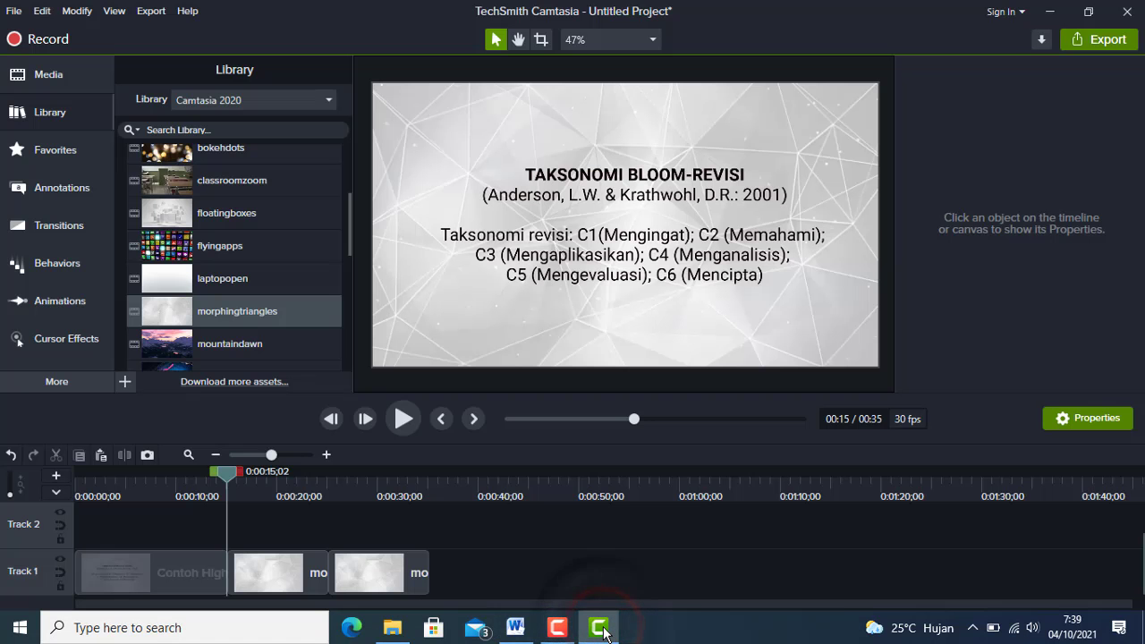
# Add the basic plain-text callout to the timeline at 0:00:15;10, at the start of the first morphingtriangles clip.
pyautogui.click(259, 484)
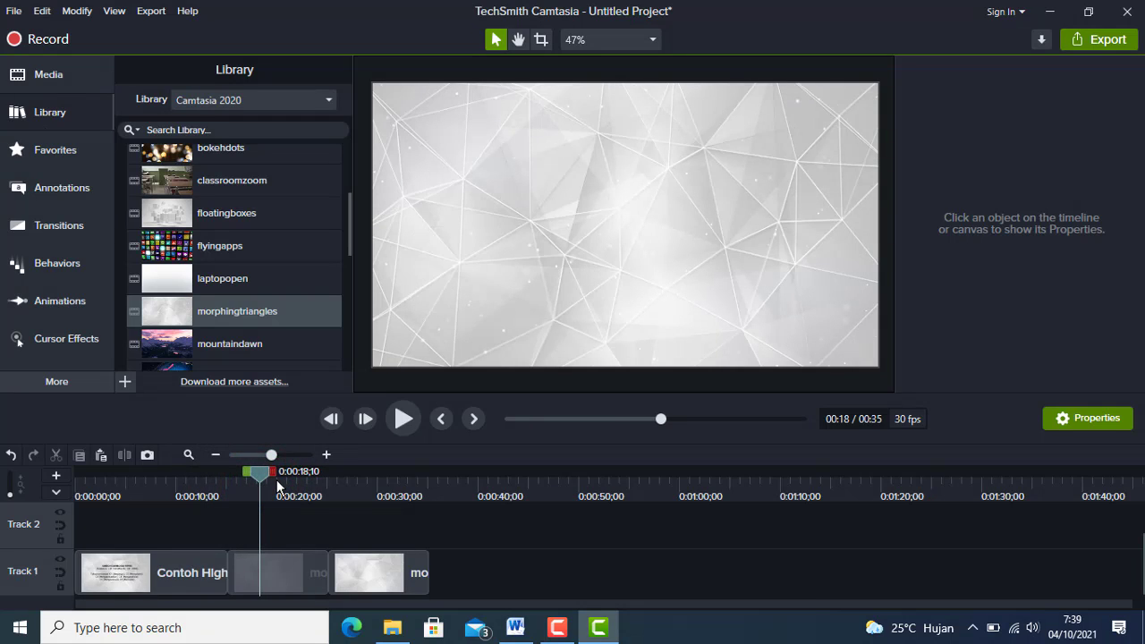
pyautogui.click(283, 569)
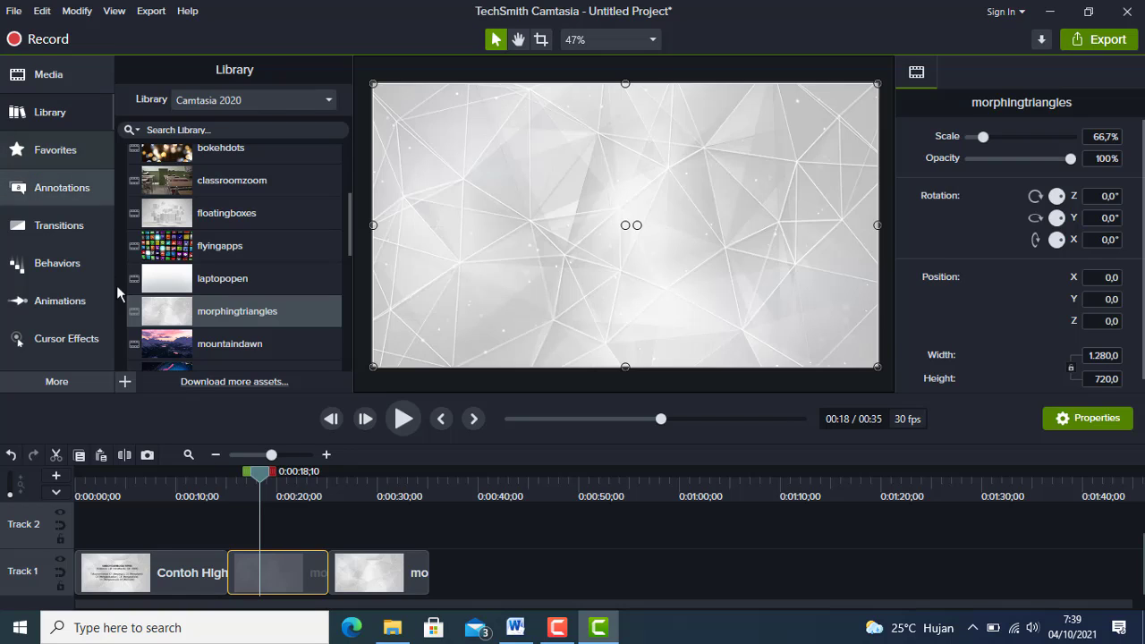
pyautogui.click(56, 188)
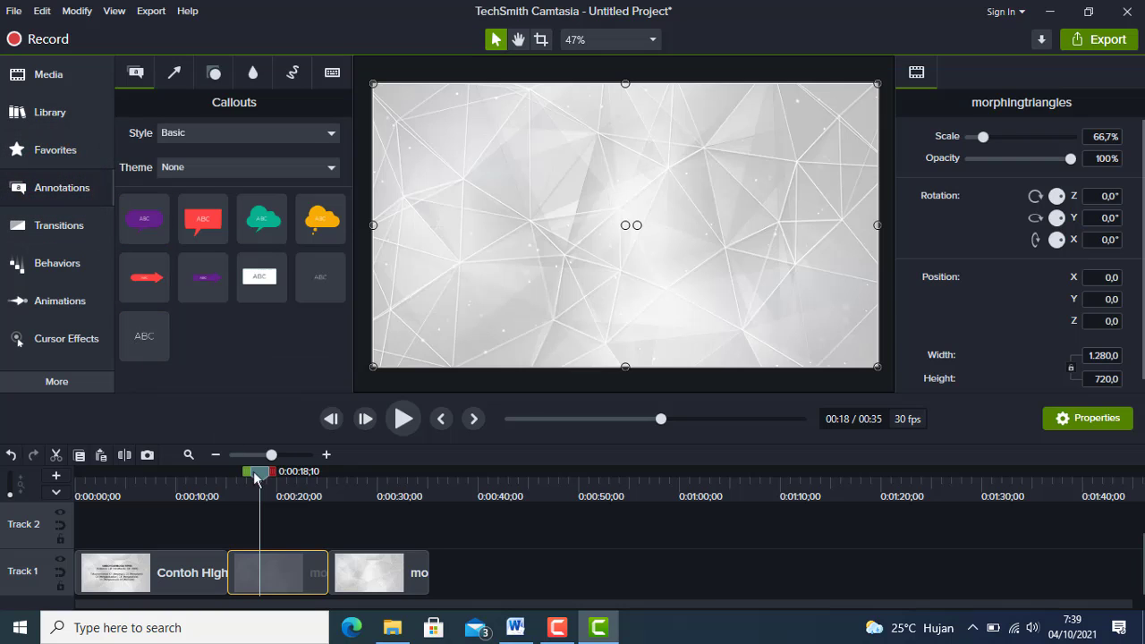
pyautogui.moveTo(255, 483); pyautogui.dragTo(230, 471)
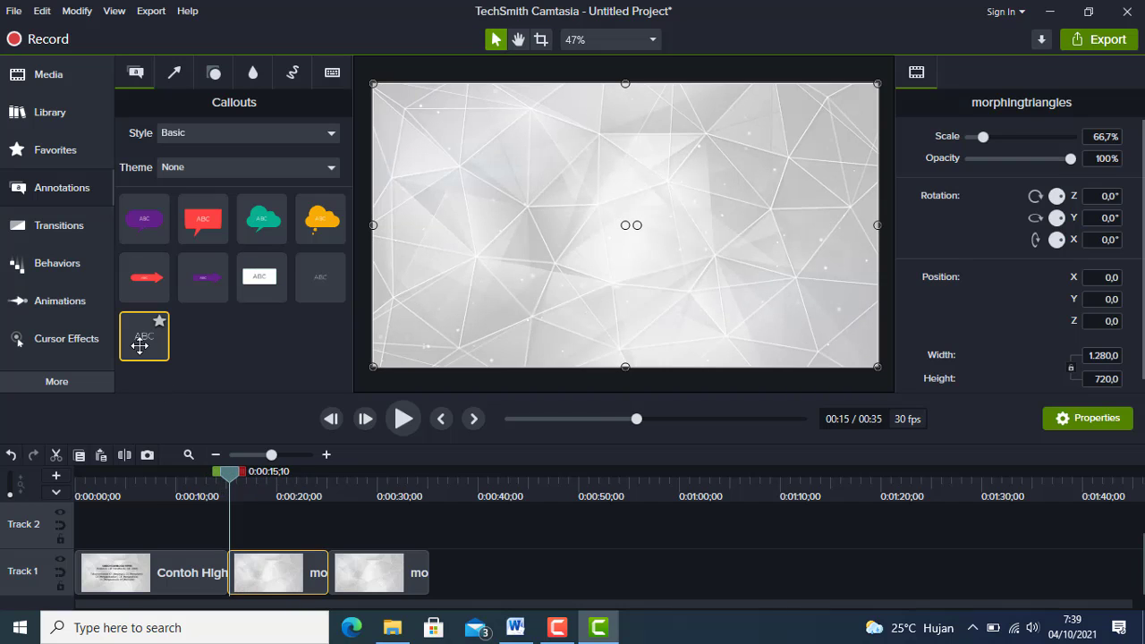
pyautogui.rightClick(140, 346)
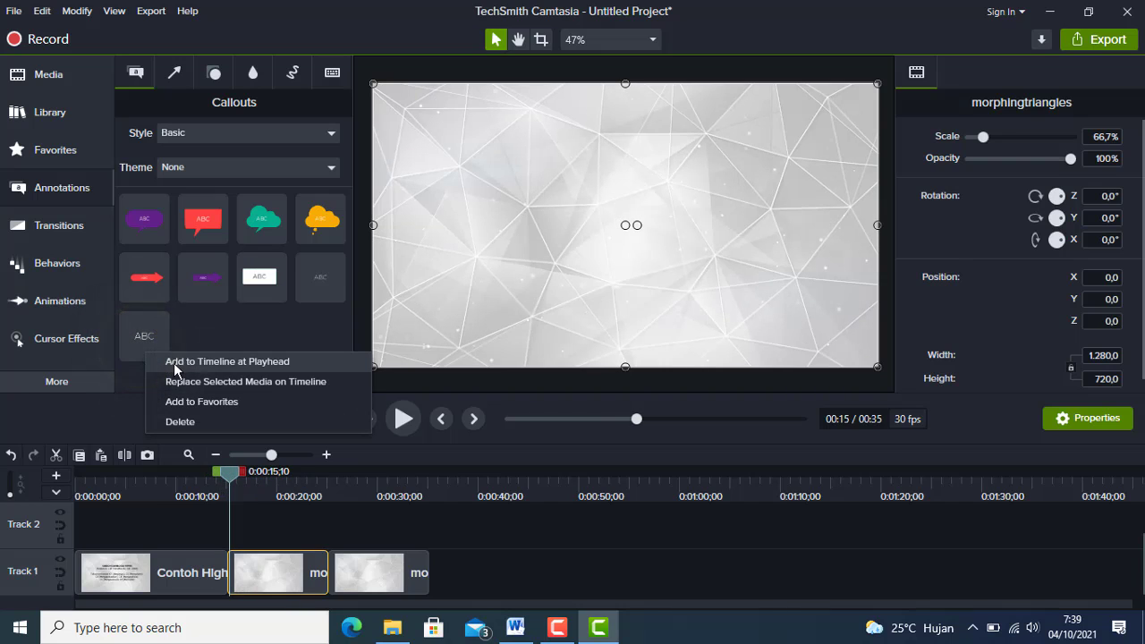
pyautogui.click(175, 365)
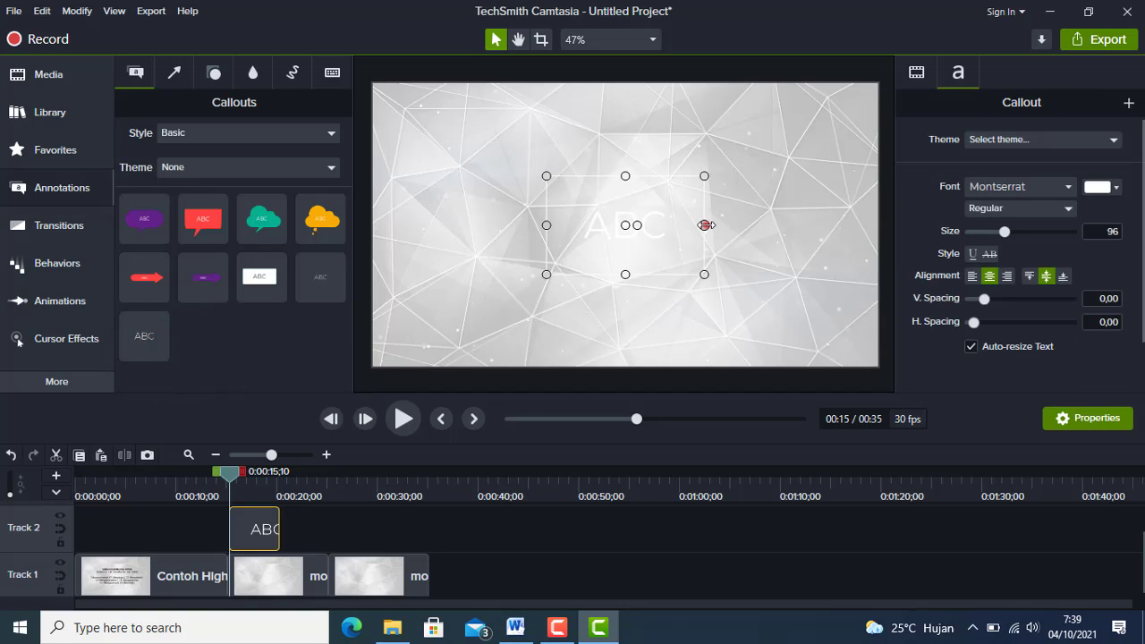
# Enlarge the ABC callout's text box to span most of the canvas width and center it on the canvas.
pyautogui.moveTo(706, 224); pyautogui.dragTo(837, 228)
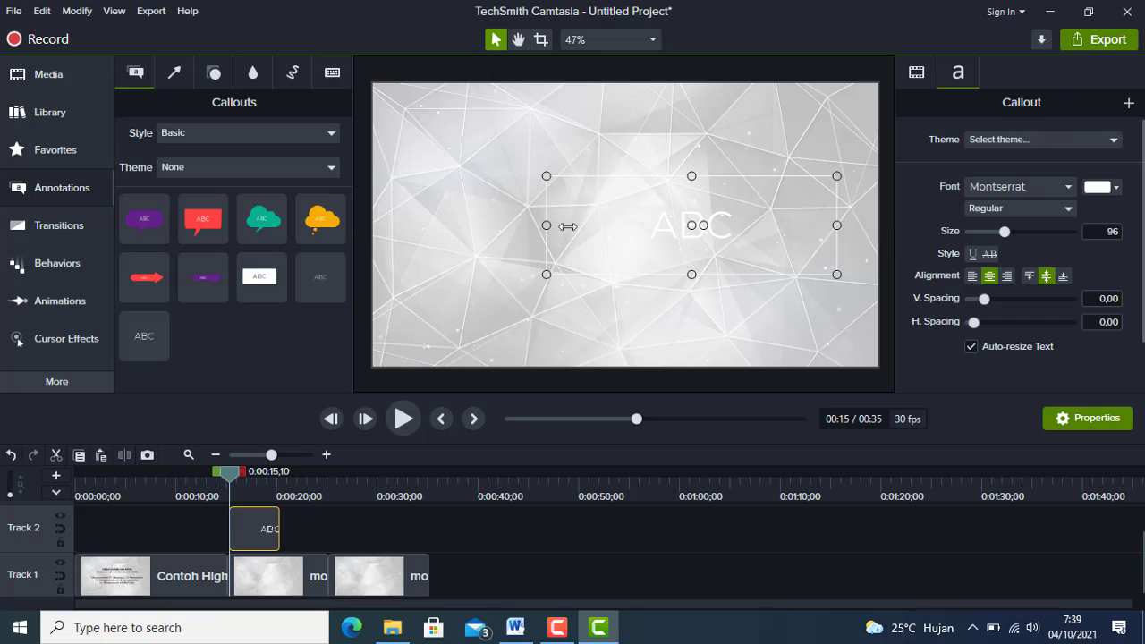
pyautogui.moveTo(526, 226); pyautogui.dragTo(406, 227)
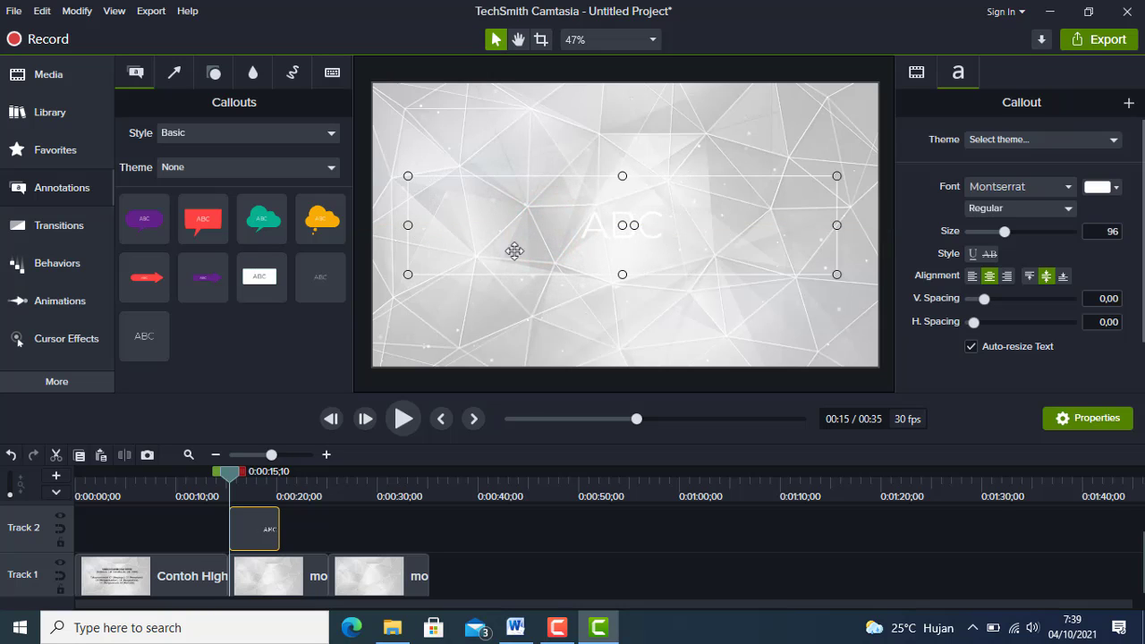
pyautogui.moveTo(623, 275); pyautogui.dragTo(621, 307)
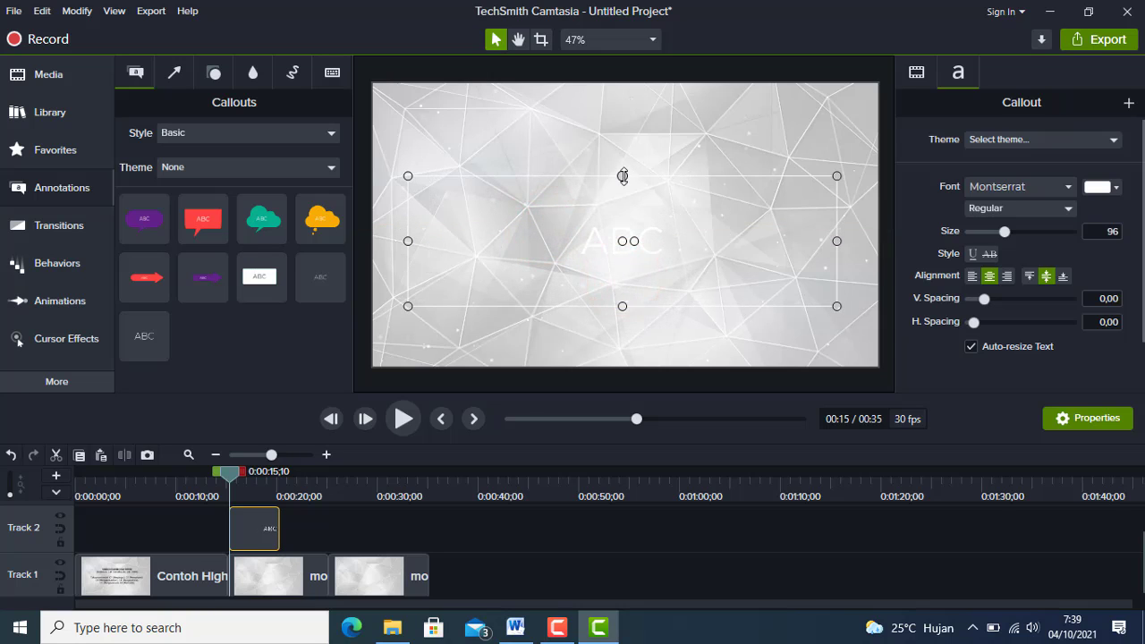
pyautogui.moveTo(623, 175); pyautogui.dragTo(623, 149)
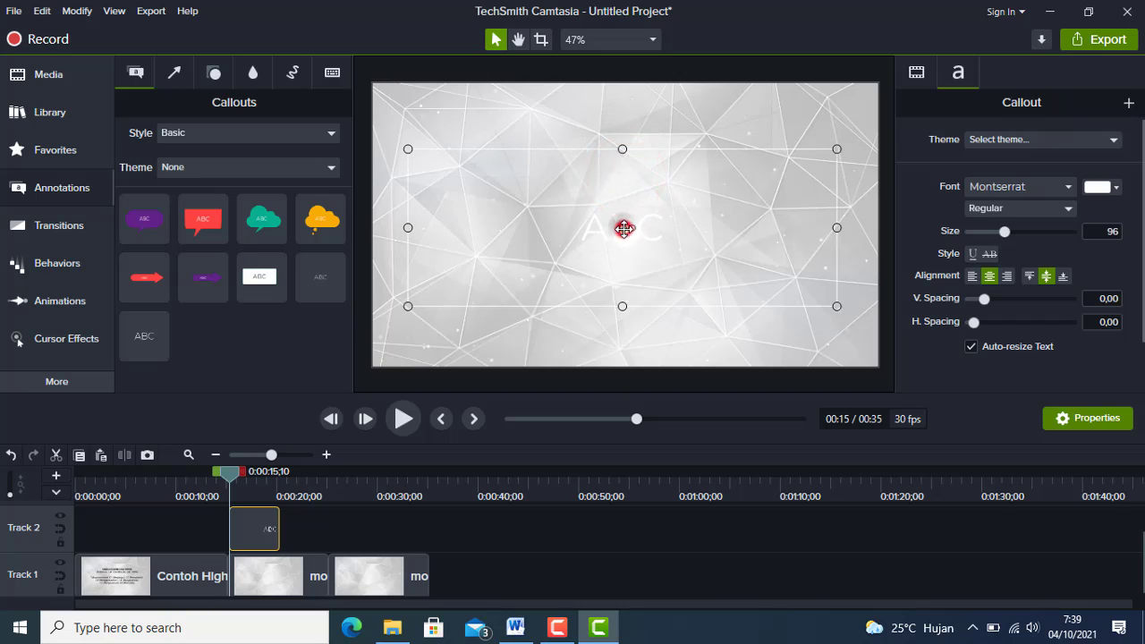
pyautogui.moveTo(624, 229); pyautogui.dragTo(624, 220)
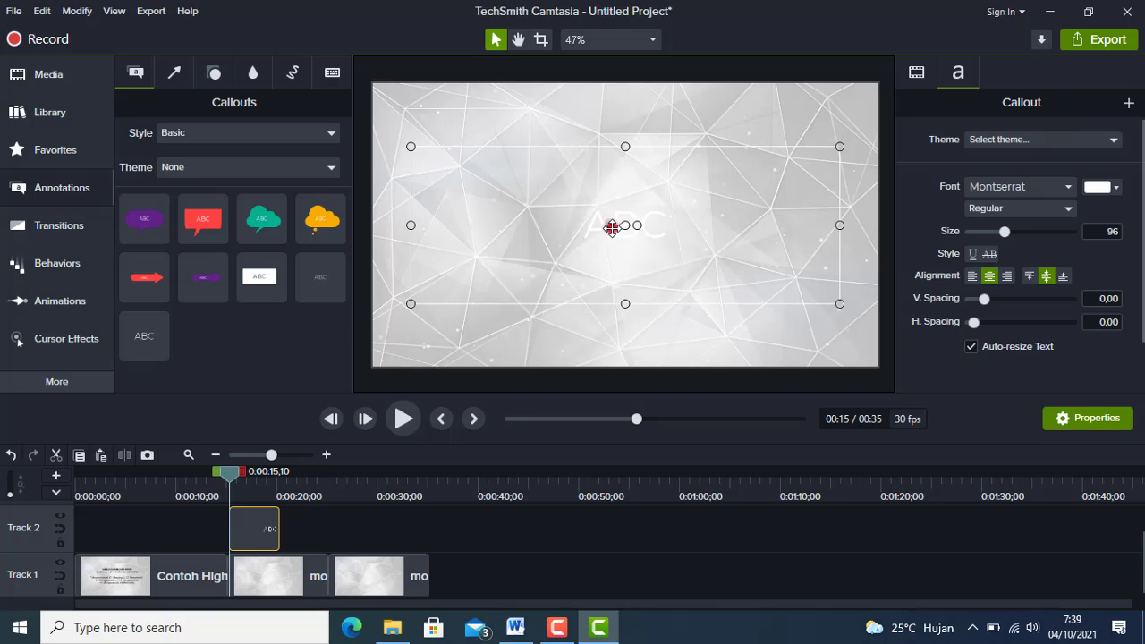
# Set the color of the callout's ABC placeholder text to near-black #0B0000.
pyautogui.doubleClick(613, 227)
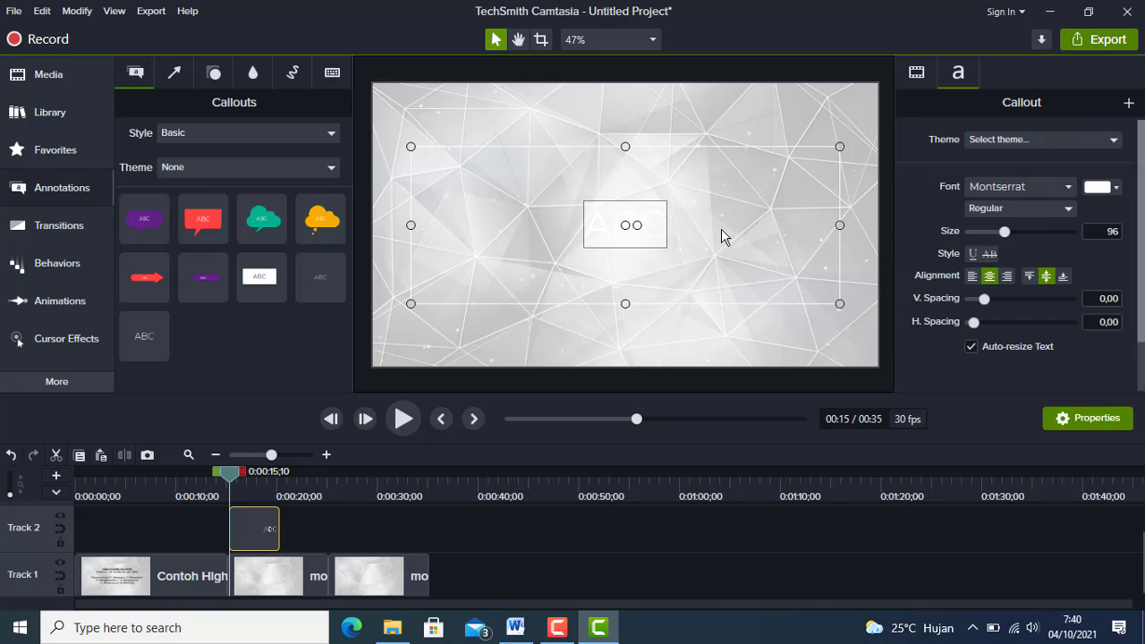
pyautogui.click(1118, 190)
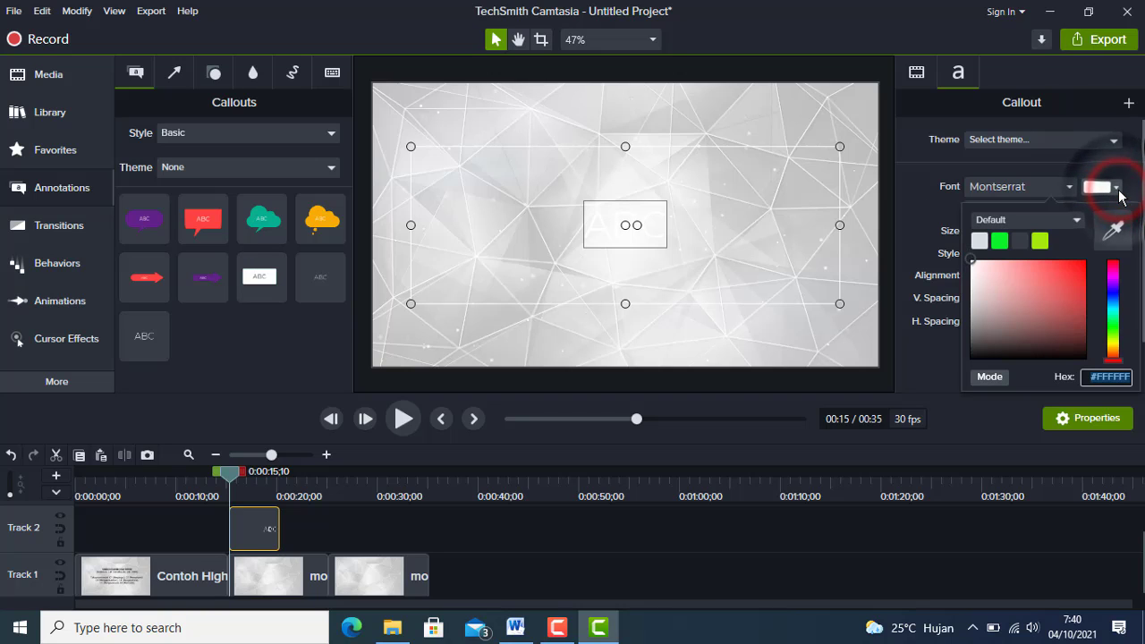
pyautogui.click(1086, 356)
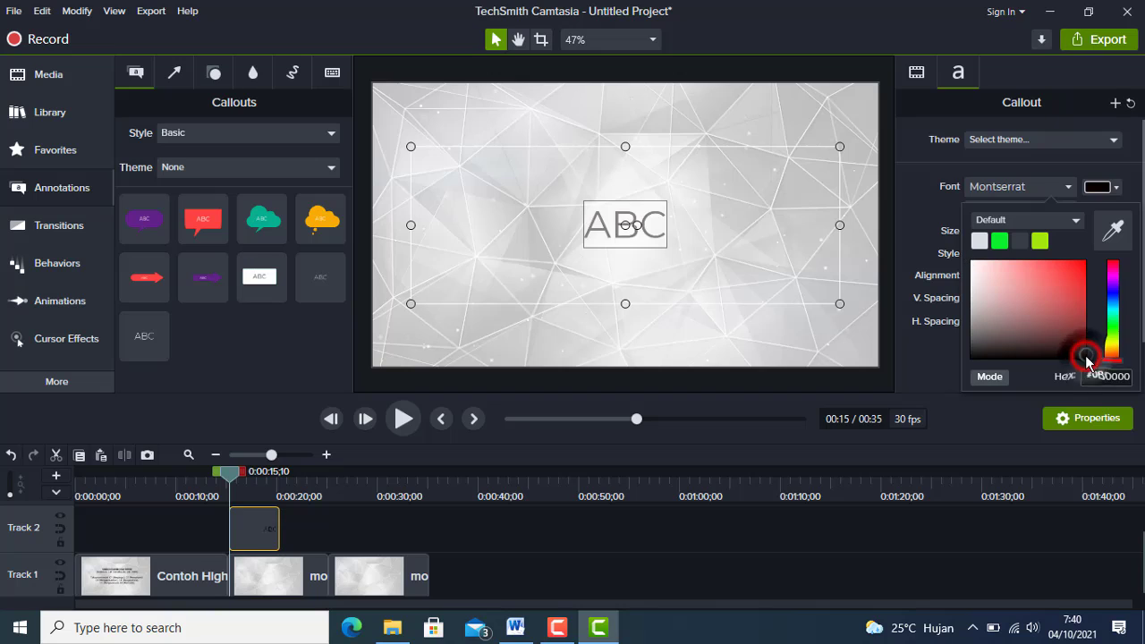
pyautogui.click(660, 250)
pyautogui.click(658, 250)
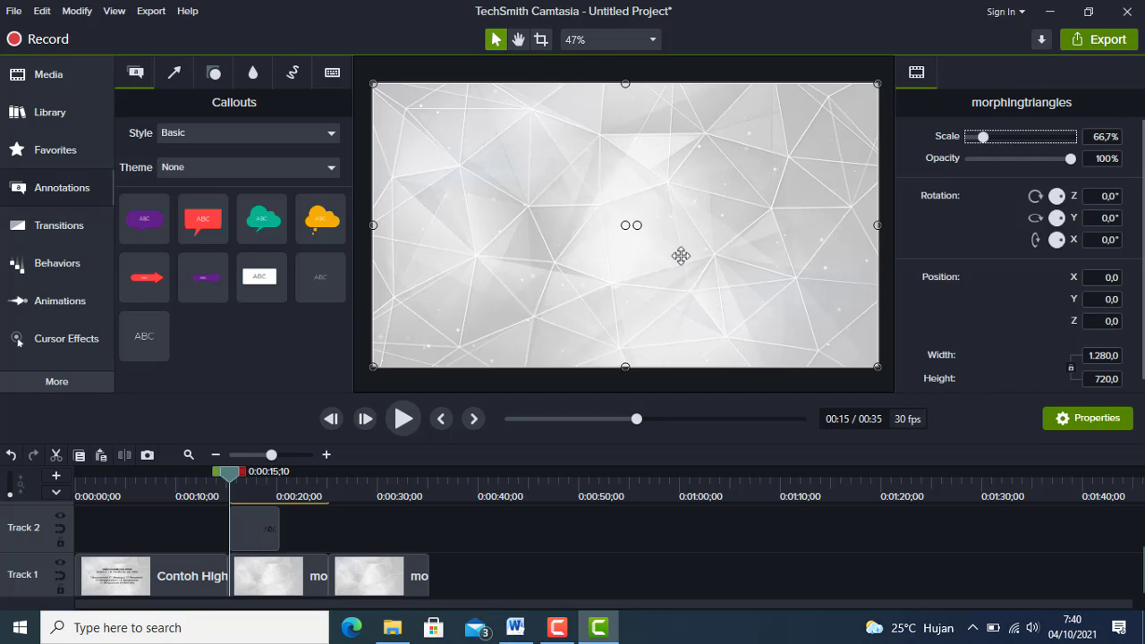
# Replace the callout's ABC placeholder with the copied TAKSONOMI BLOOM-REVISI text.
pyautogui.press('Delete')
pyautogui.click(613, 240)
pyautogui.doubleClick(614, 226)
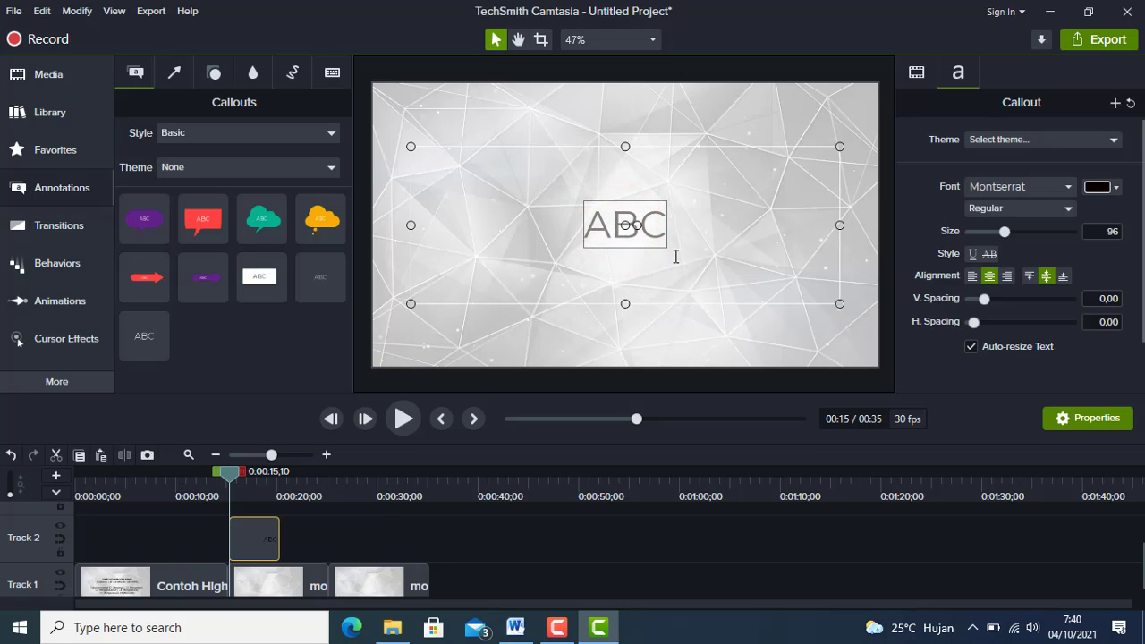
pyautogui.hotkey('ctrl', 'a')
pyautogui.press('BackSpace')
pyautogui.click(645, 224)
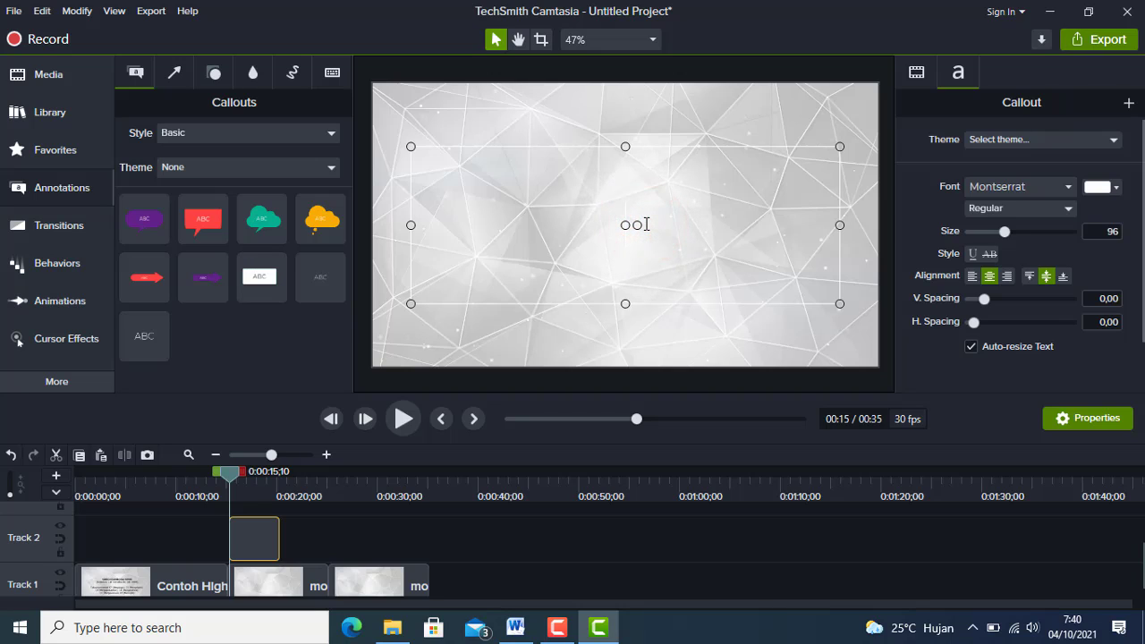
pyautogui.write('TAKSONOMI BLOOM-REVISI (Anderson, L.W. & Krathwohl, D.R.: 2001) Taksonomi  revisi: C1 (Mengingat); C2 (Memahami); C3 (Mengaplikasikan); C4 (Menganalisis); C5 (Mengevaluasi); C6 (Mencipta)')
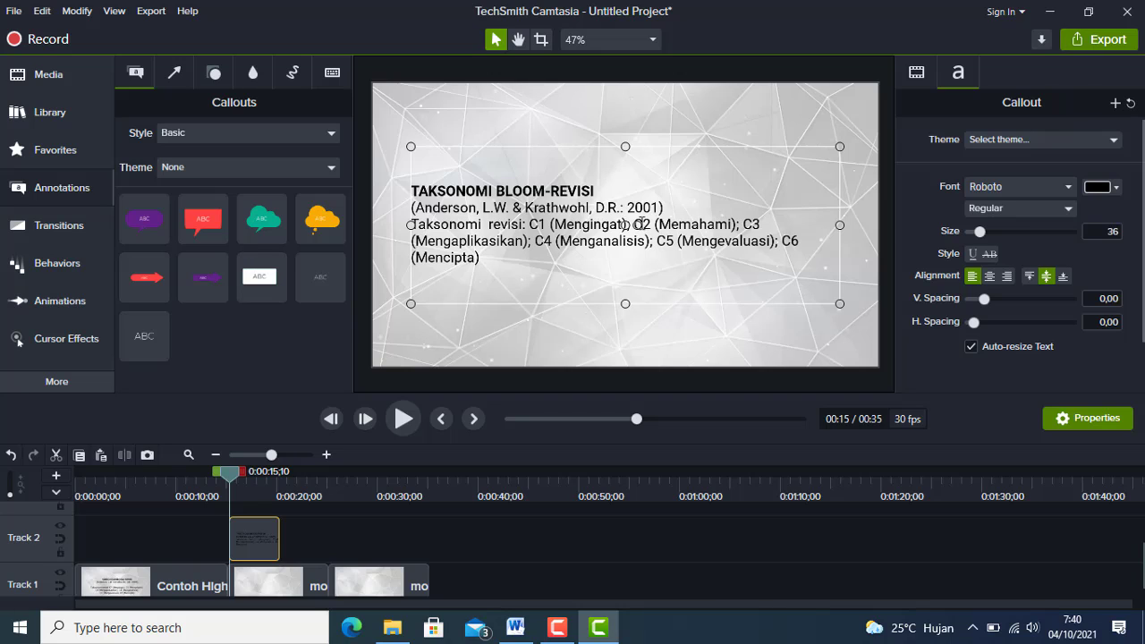
# Set all of the pasted callout text to size 64 and align it to the center.
pyautogui.moveTo(413, 190); pyautogui.dragTo(548, 276)
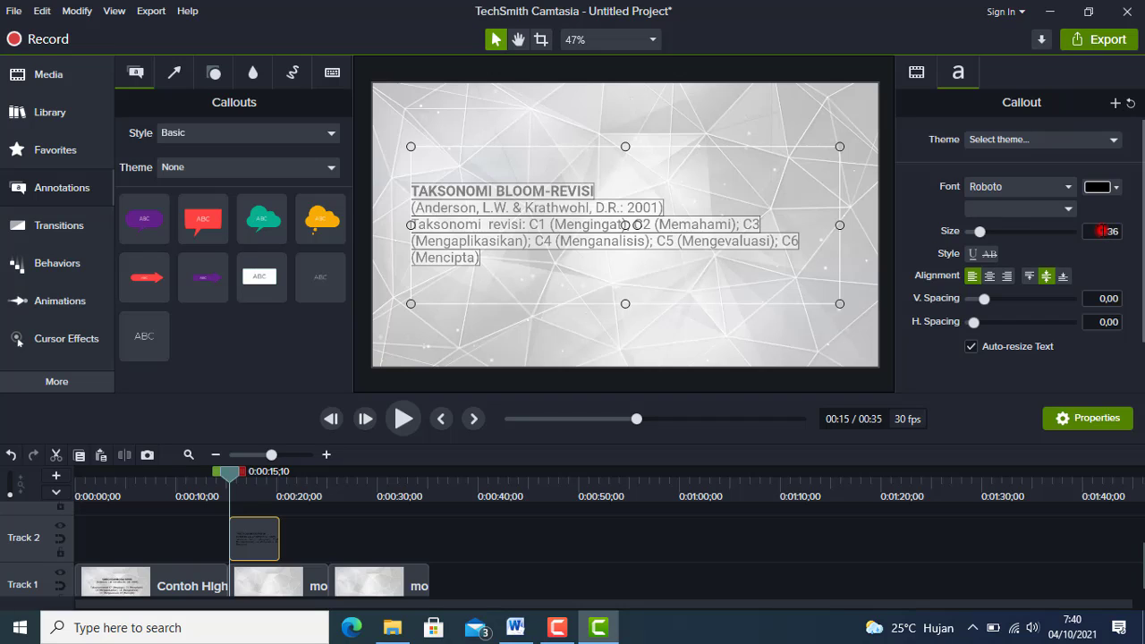
pyautogui.click(1109, 233)
pyautogui.moveTo(983, 233); pyautogui.dragTo(995, 229)
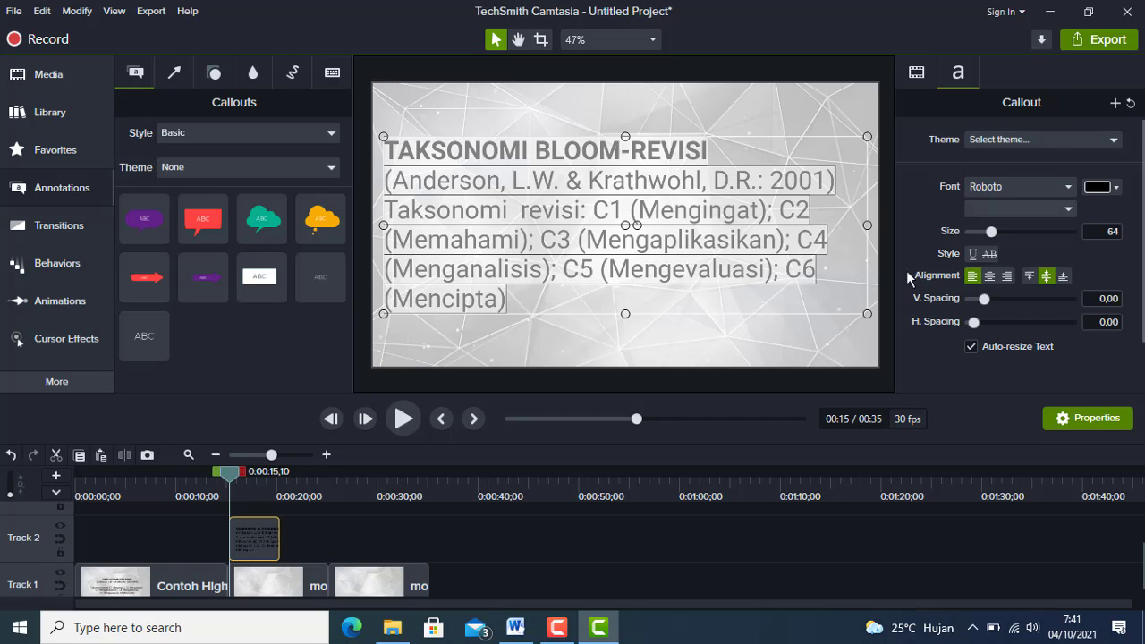
pyautogui.click(990, 277)
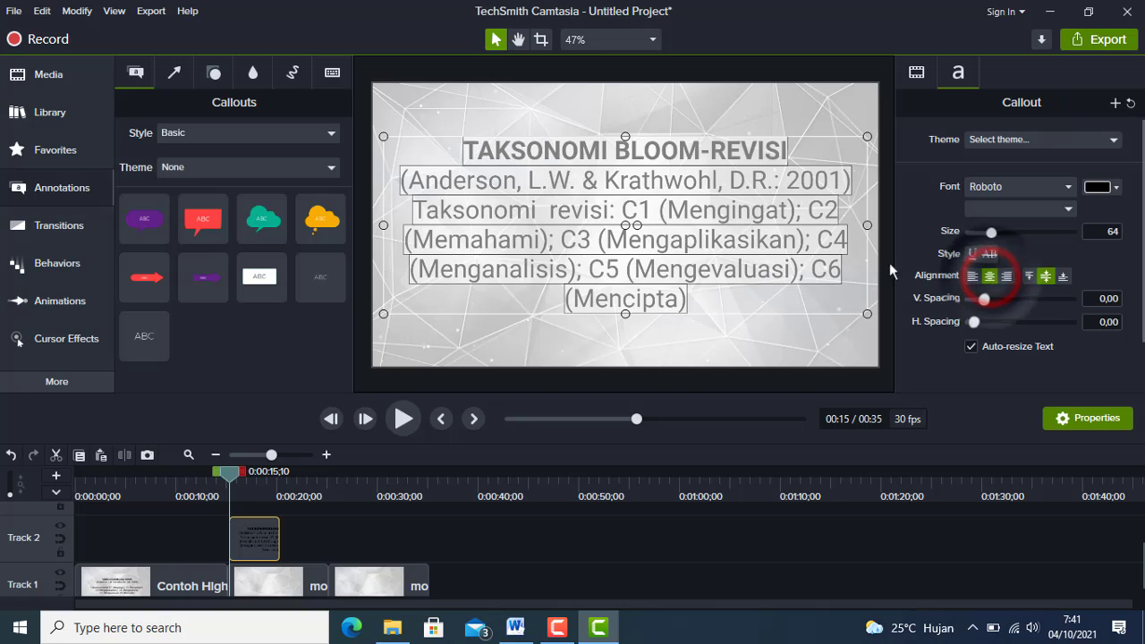
pyautogui.click(640, 226)
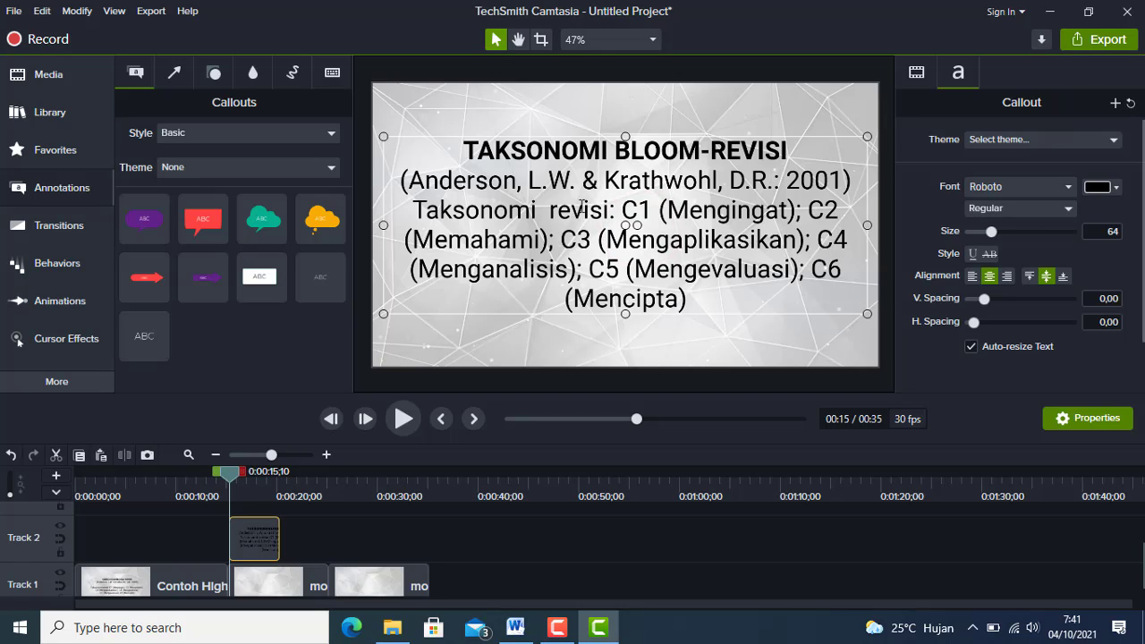
# Insert a blank line above "Taksonomi revisi" and remove the space between C1 and (Mengingat).
pyautogui.click(413, 209)
pyautogui.press('Return')
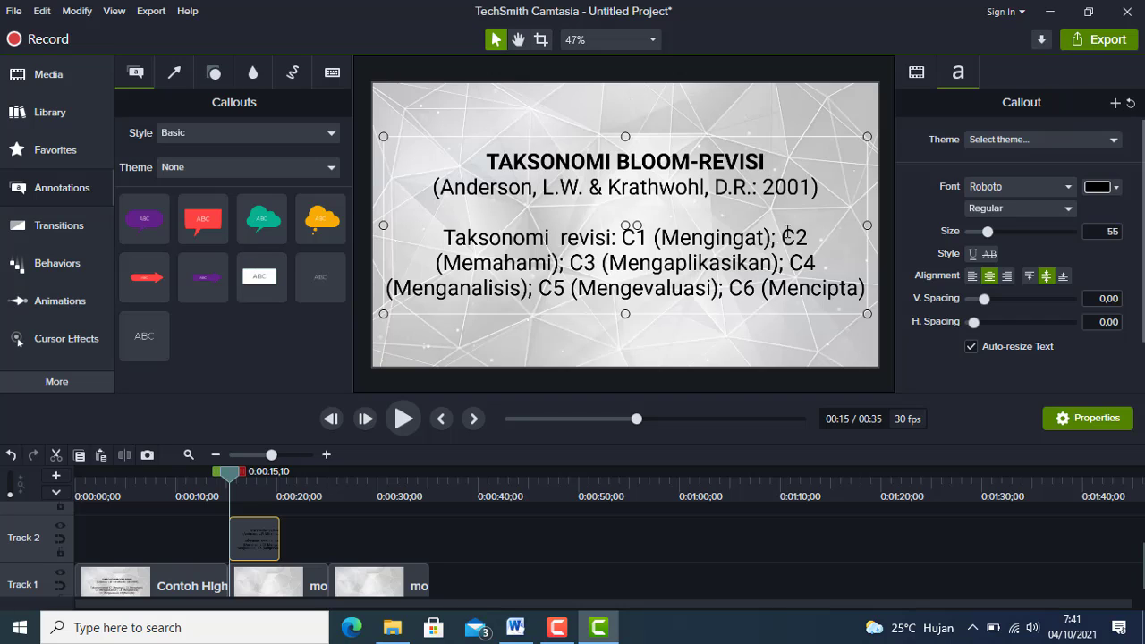
pyautogui.click(657, 238)
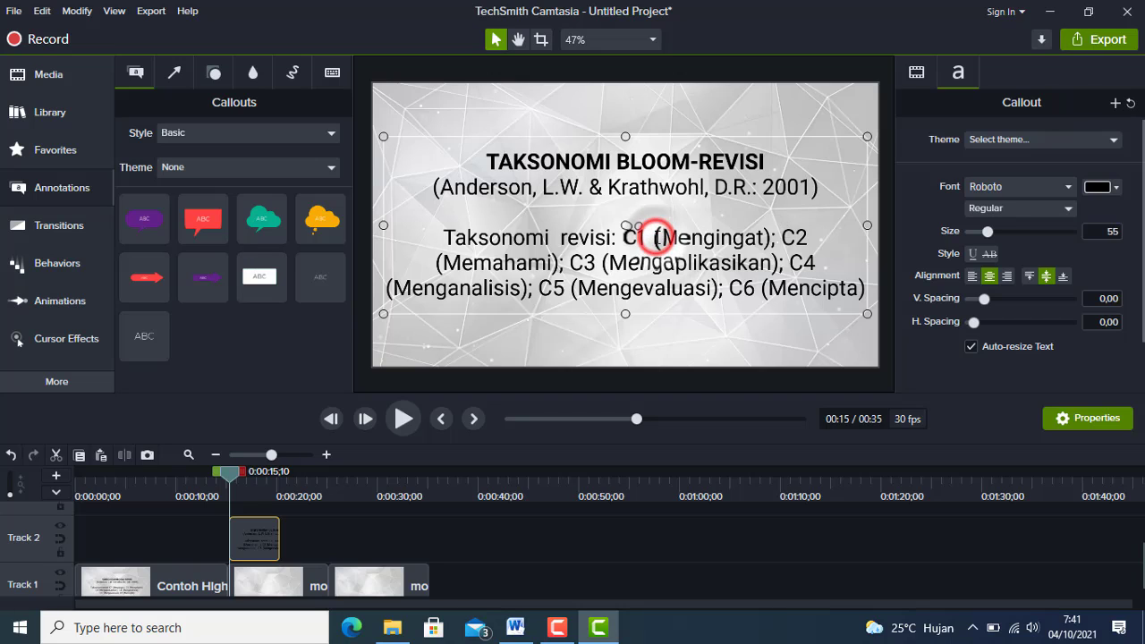
pyautogui.press('BackSpace')
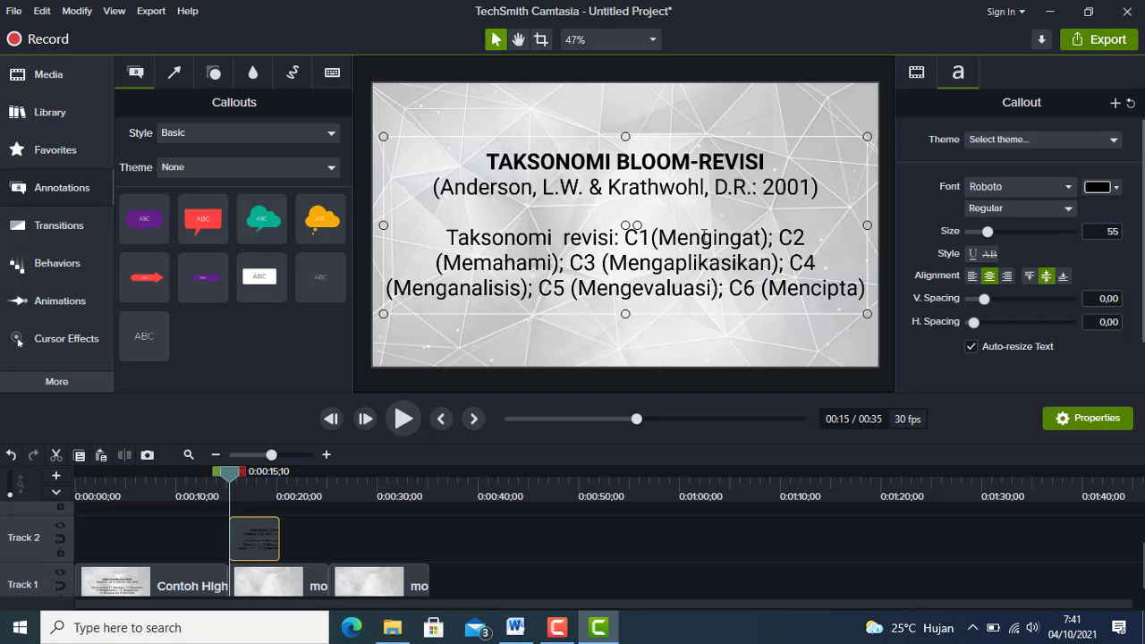
# Insert line breaks before C2, C4 and C6 in the callout text.
pyautogui.click(781, 235)
pyautogui.press('Return')
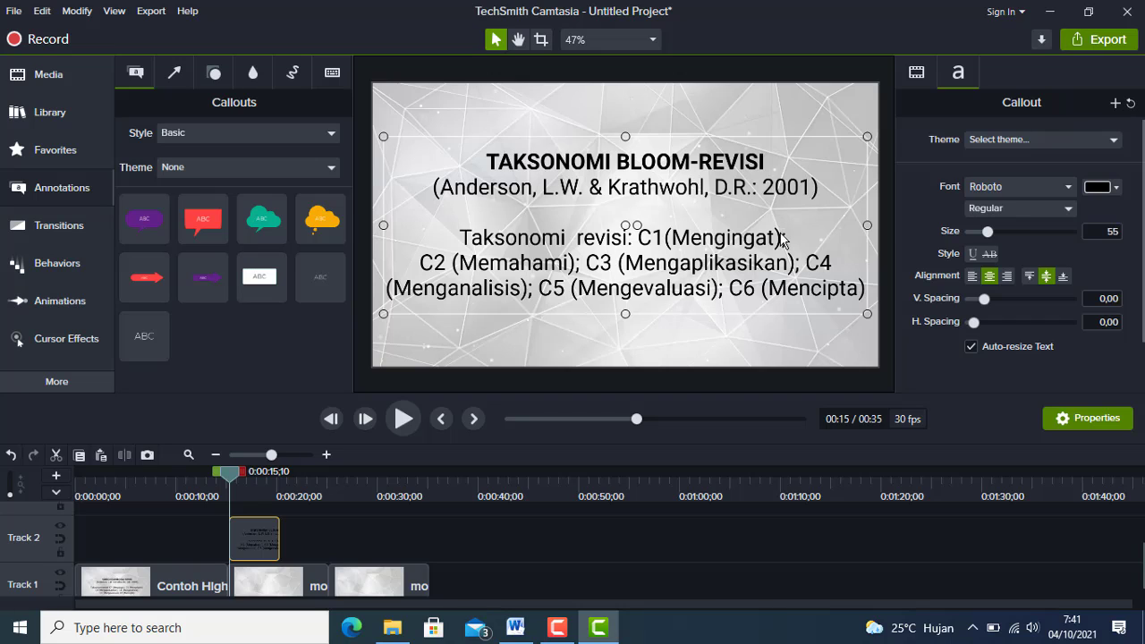
pyautogui.click(805, 263)
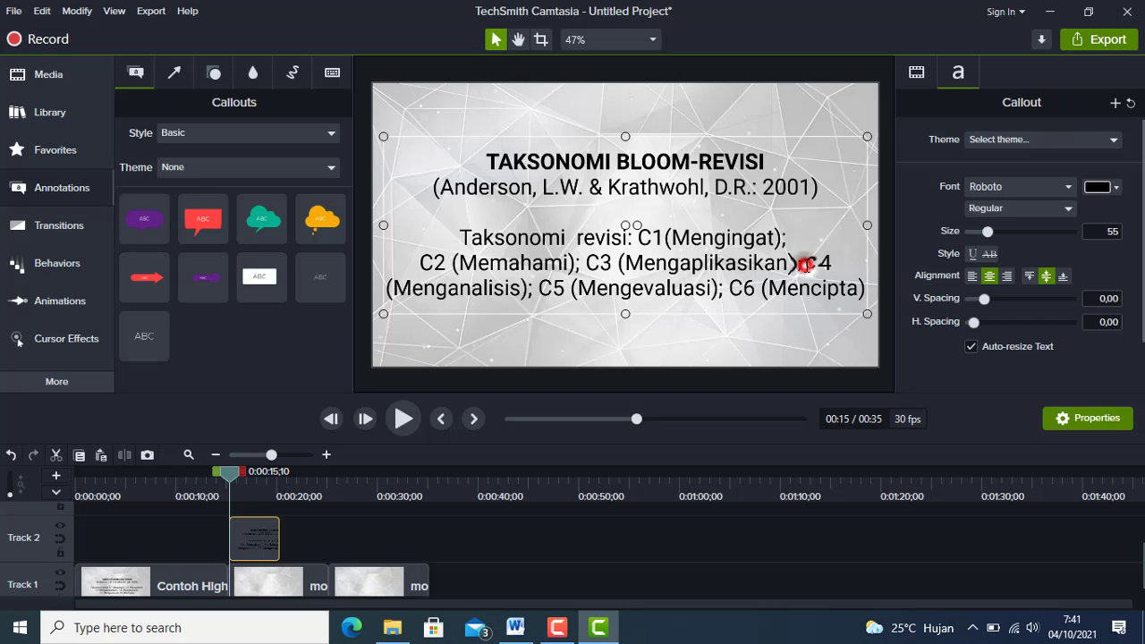
pyautogui.press('Return')
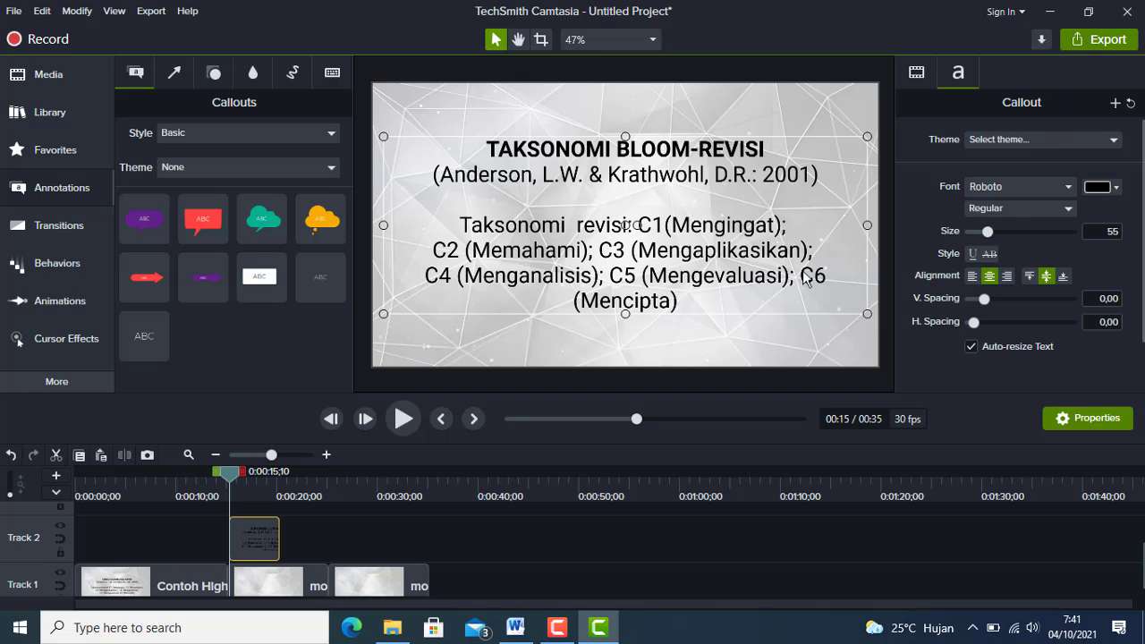
pyautogui.click(803, 273)
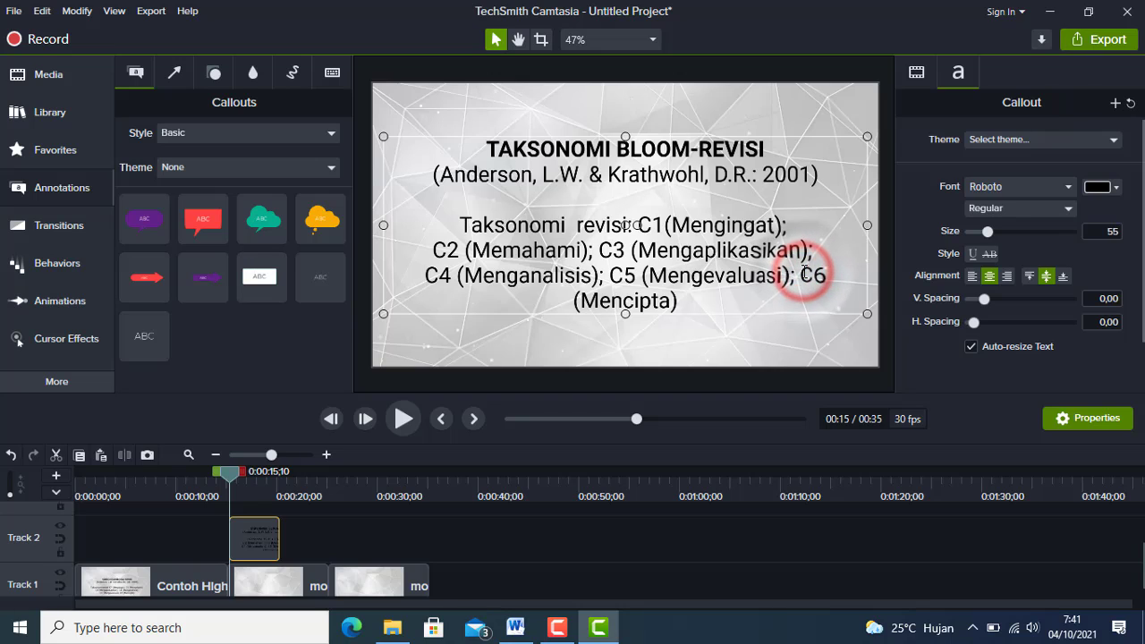
pyautogui.press('Return')
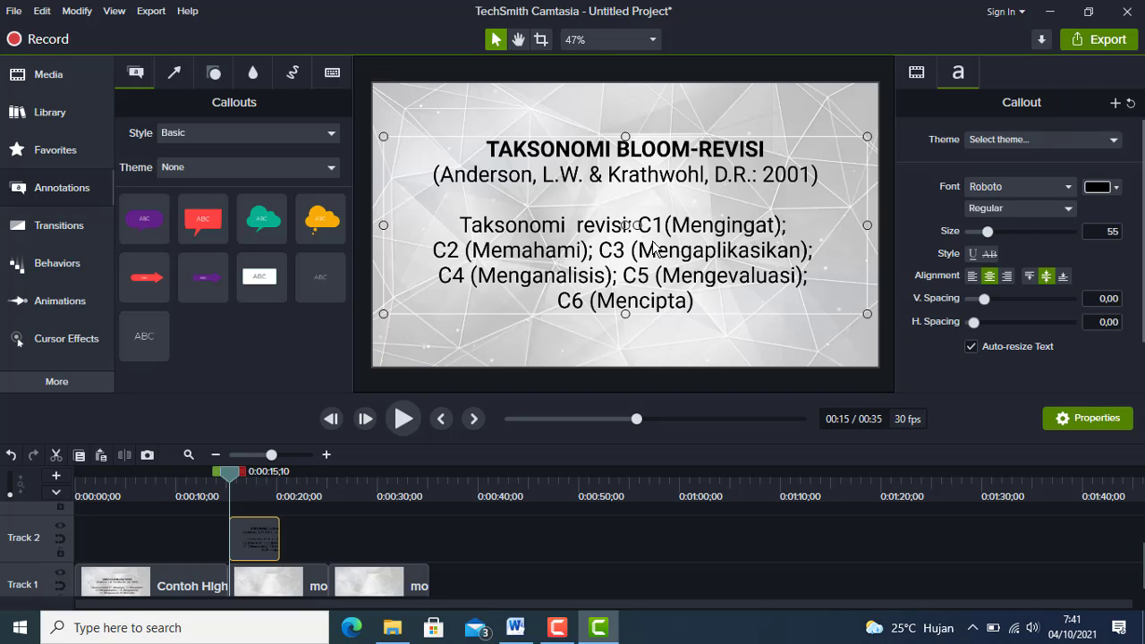
# Extend the text callout on Track 2 to the end of the second morphingtriangles clip.
pyautogui.click(253, 533)
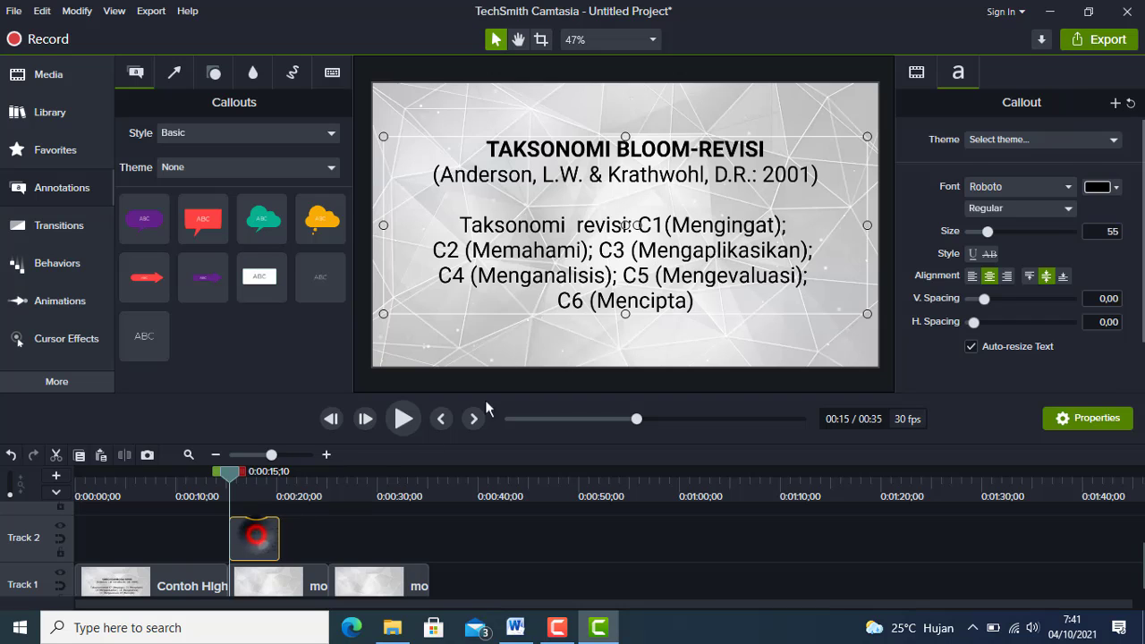
pyautogui.click(524, 355)
pyautogui.click(253, 531)
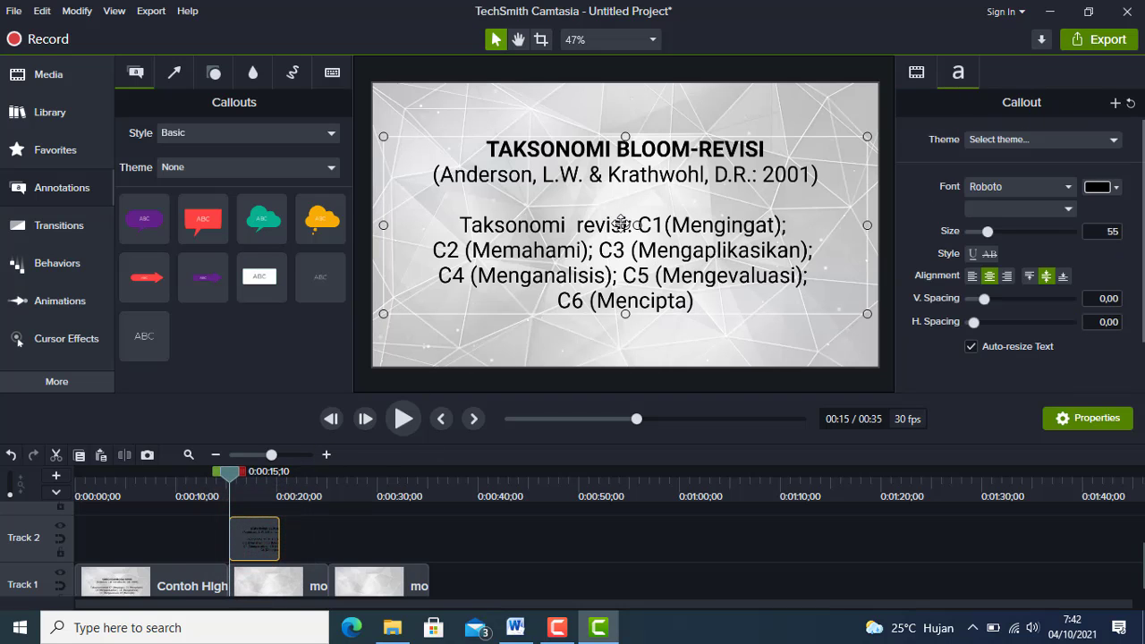
pyautogui.click(622, 224)
pyautogui.moveTo(279, 536); pyautogui.dragTo(429, 549)
pyautogui.scroll(1, 558, 545)
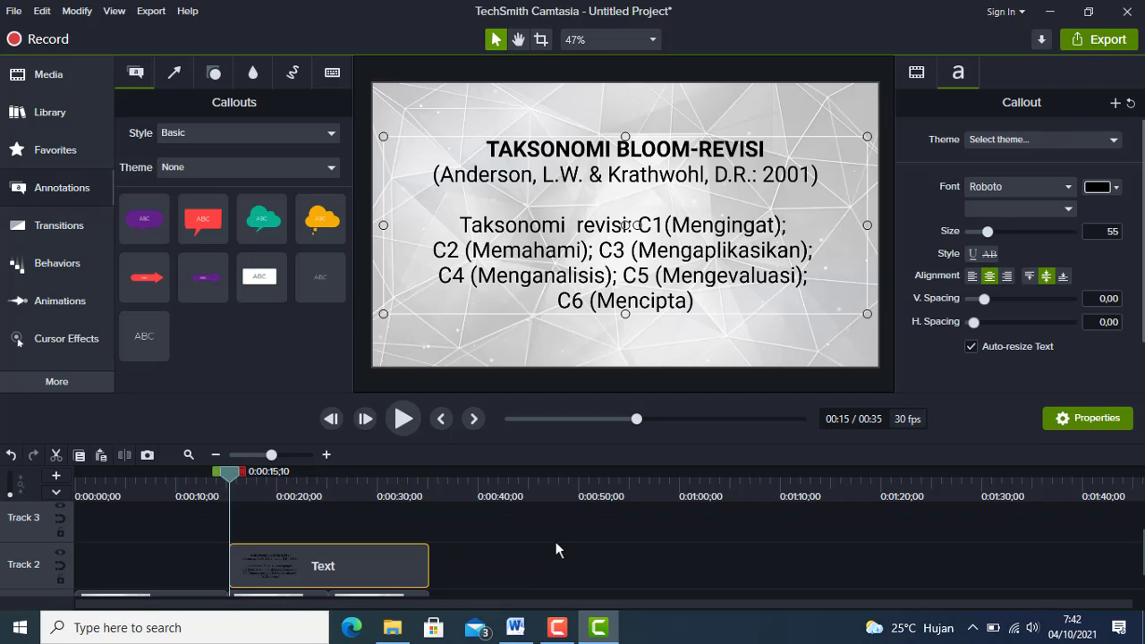
pyautogui.scroll(-1, 539, 516)
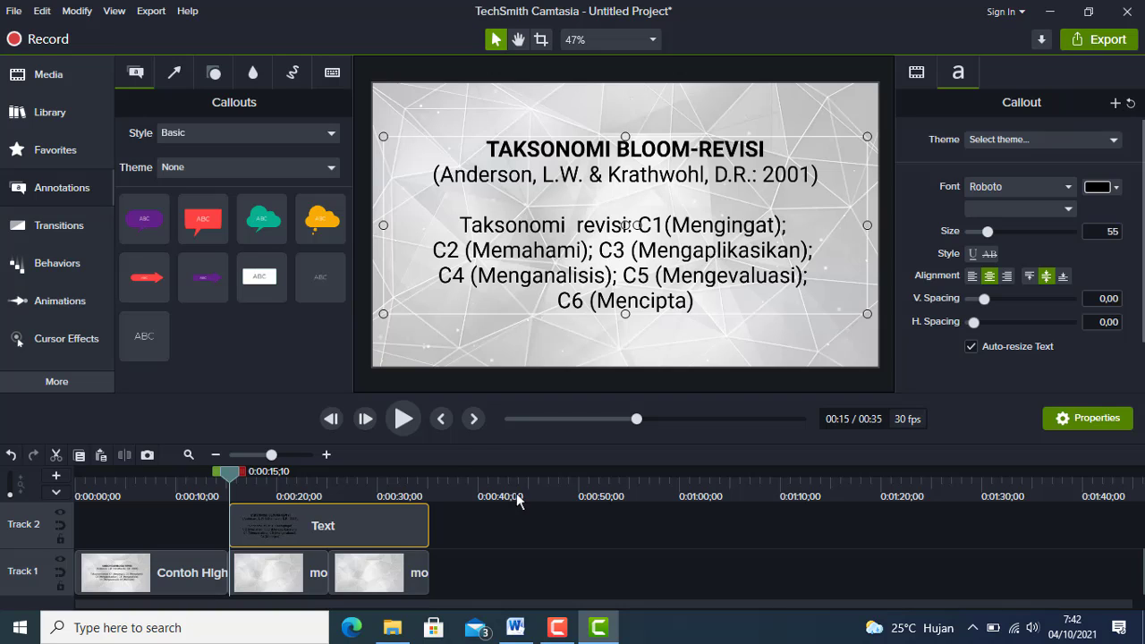
pyautogui.scroll(1, 516, 493)
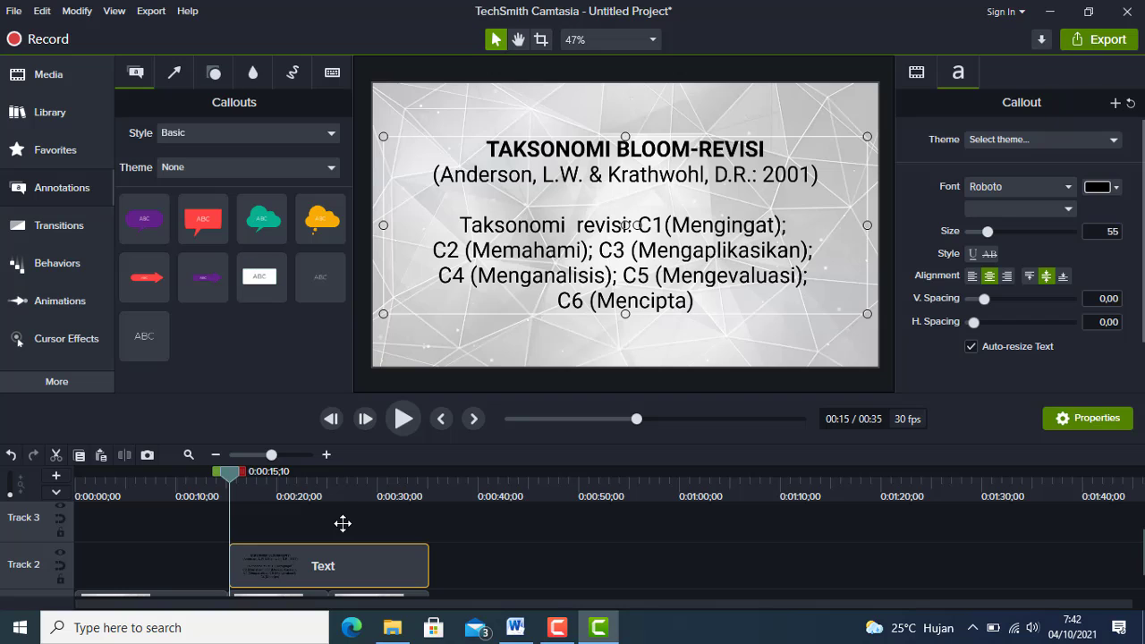
# Add the black rectangle shape at the playhead and move it over the C1(Mengingat) text on the canvas.
pyautogui.click(215, 74)
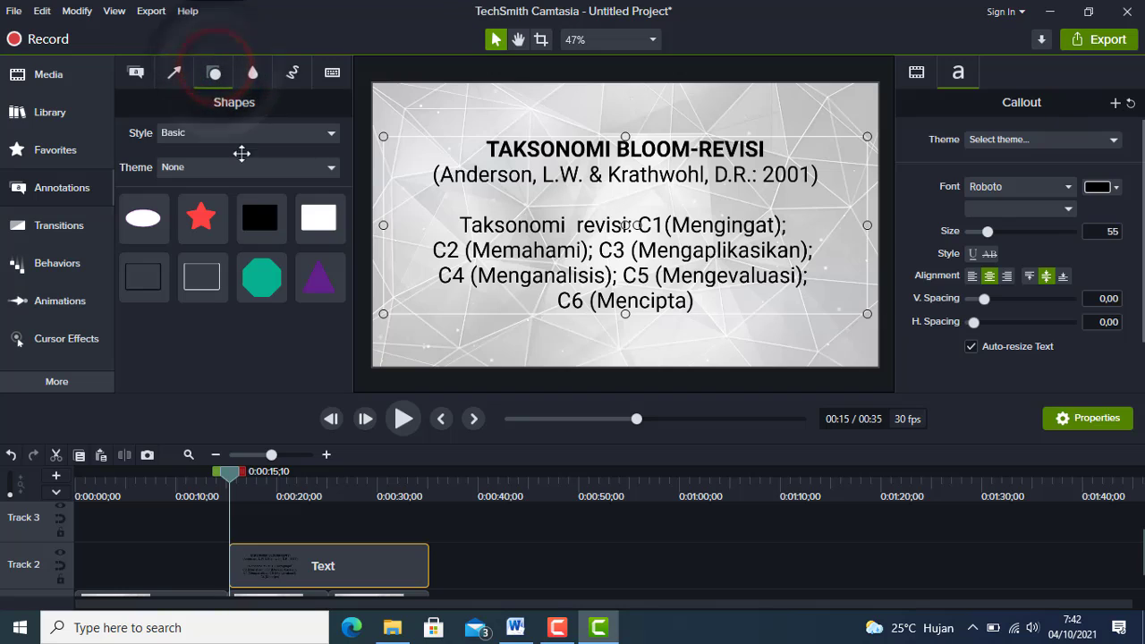
pyautogui.rightClick(261, 220)
pyautogui.click(293, 234)
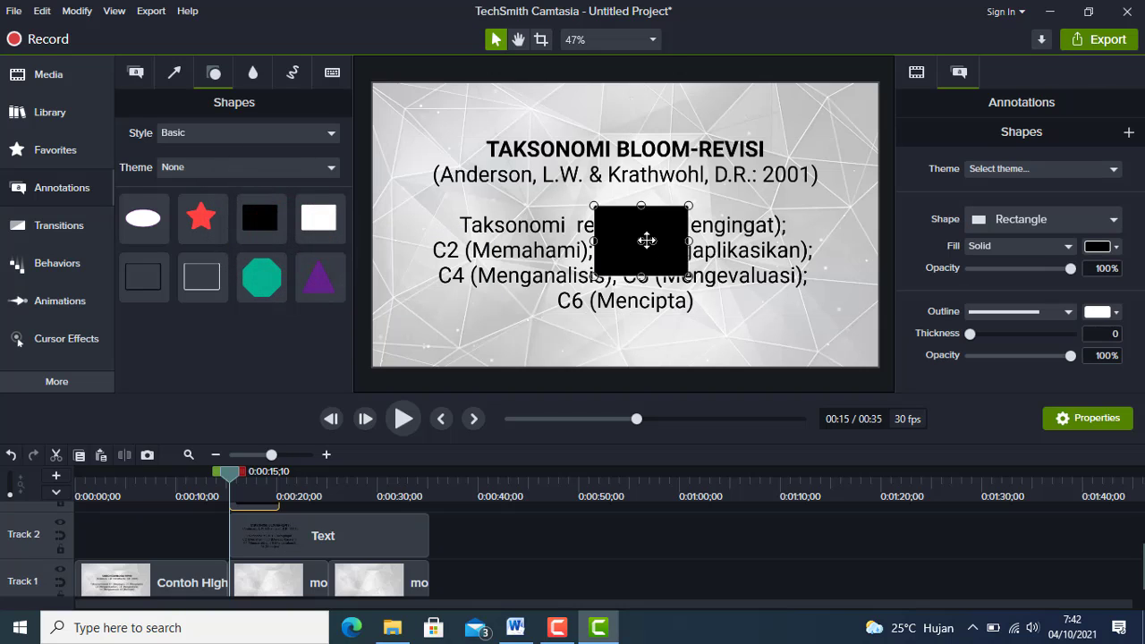
pyautogui.moveTo(647, 240); pyautogui.dragTo(680, 244)
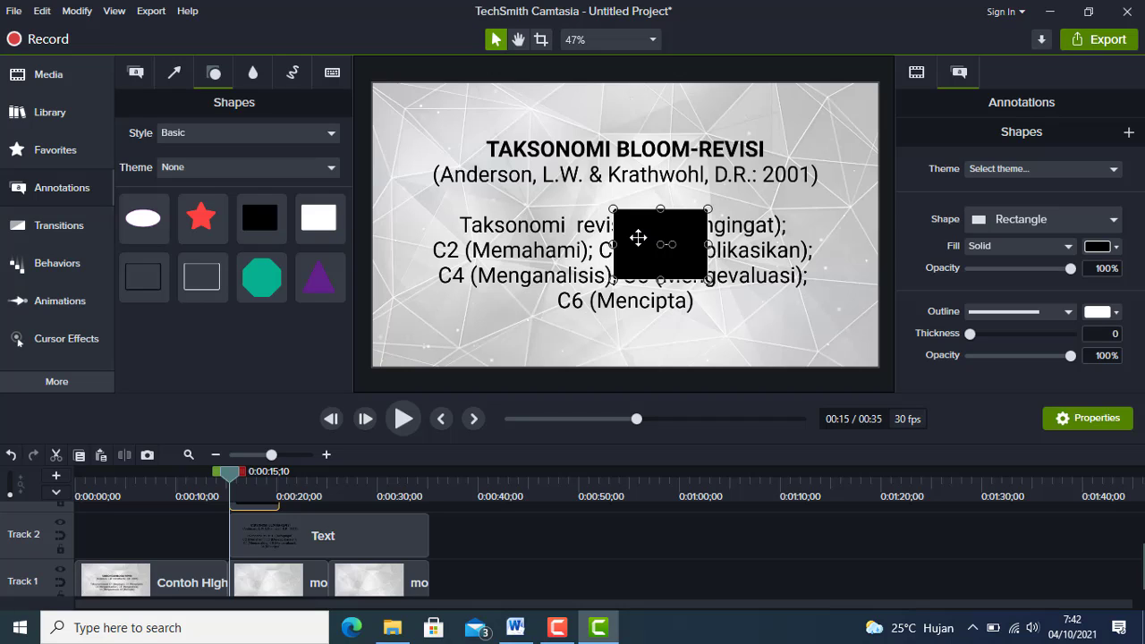
pyautogui.click(648, 234)
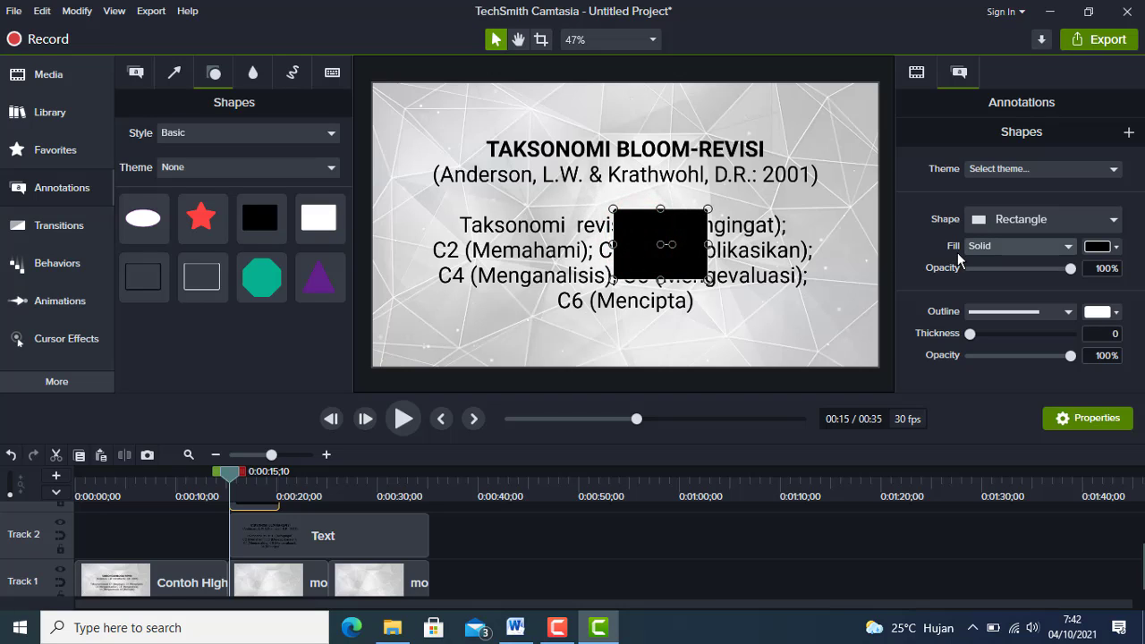
# Give the rectangle a solid #F00A3B fill and resize it to cover only the phrase "C1(Mengingat);".
pyautogui.click(1066, 247)
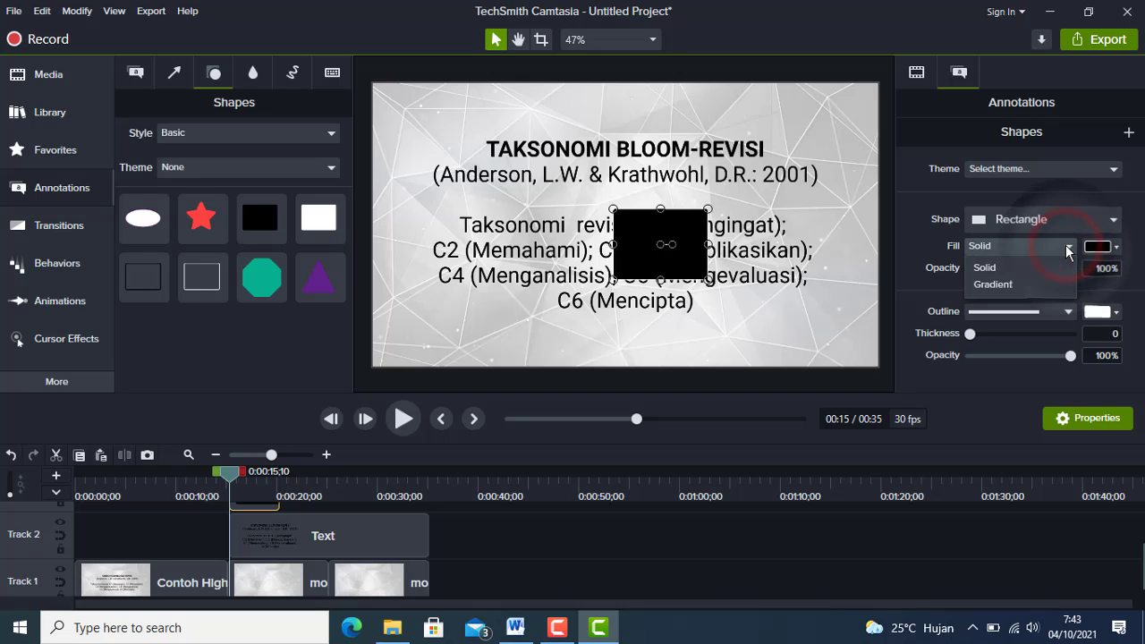
pyautogui.click(988, 268)
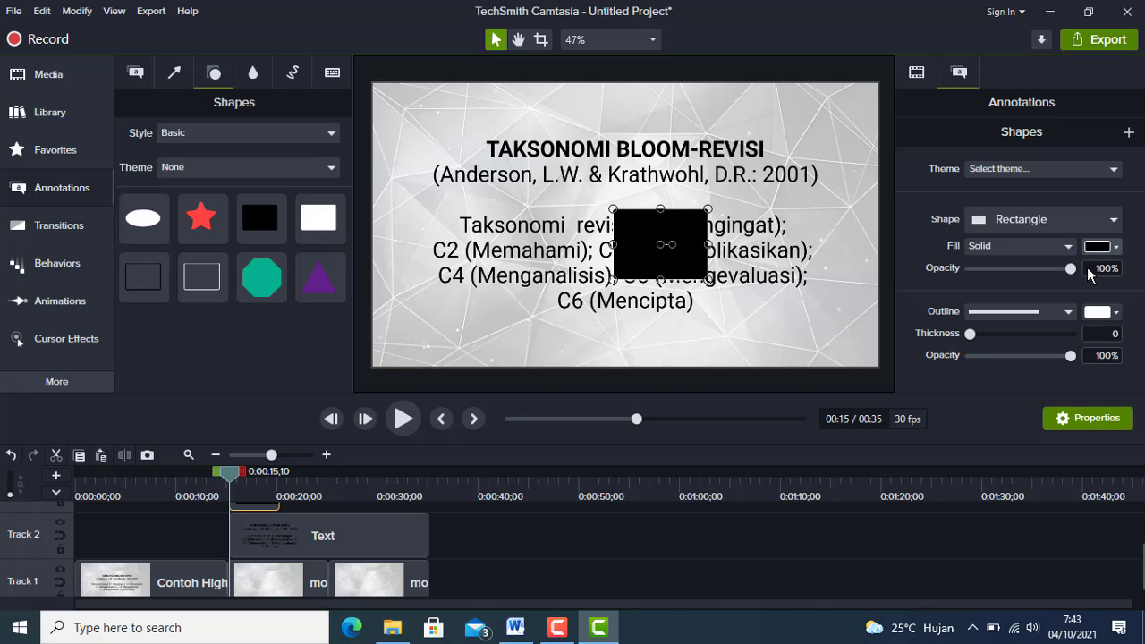
pyautogui.click(1116, 250)
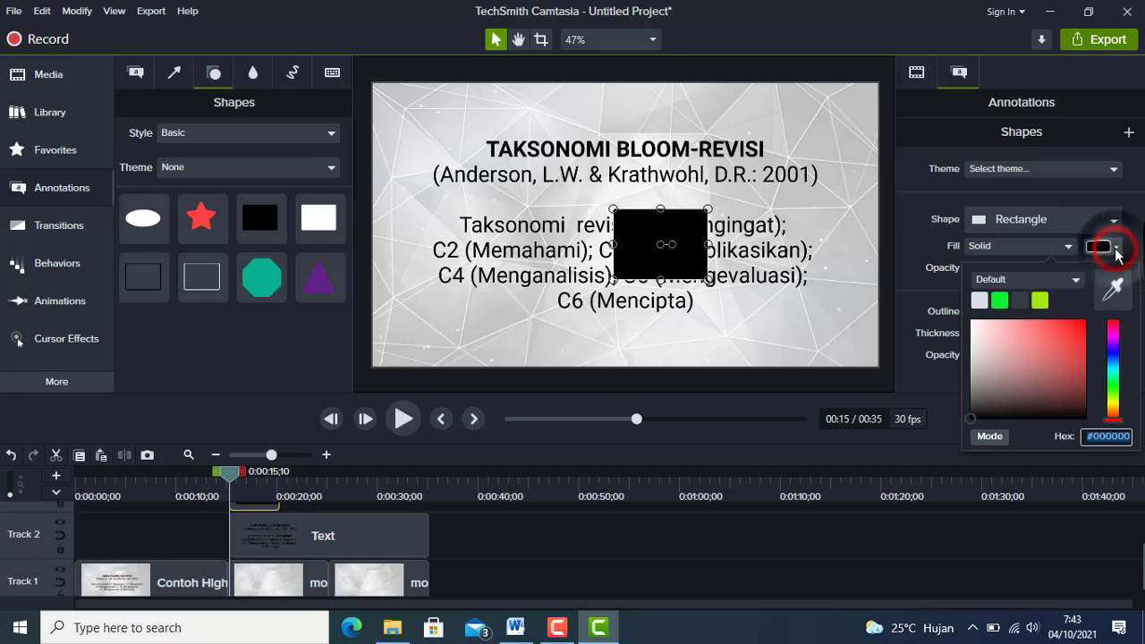
pyautogui.click(1082, 321)
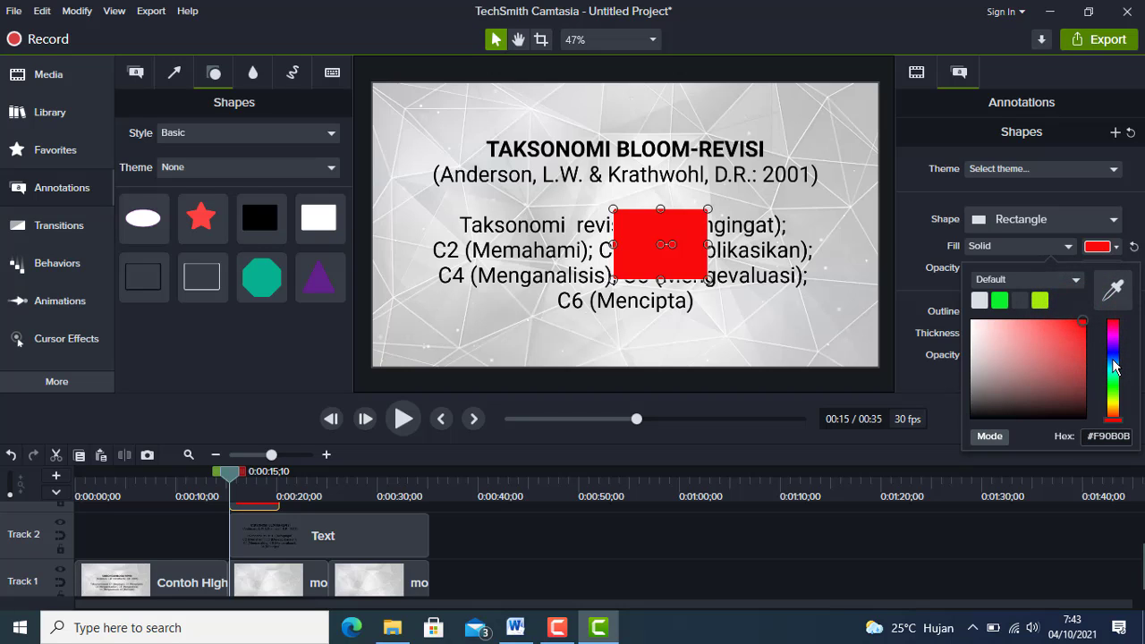
pyautogui.click(1001, 301)
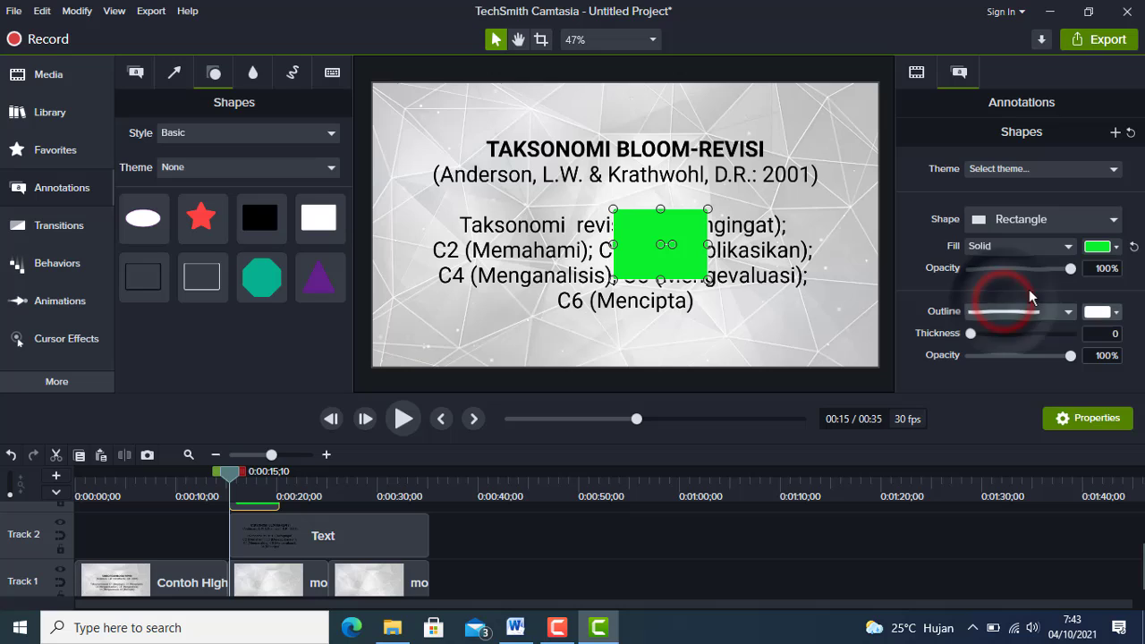
pyautogui.click(1113, 251)
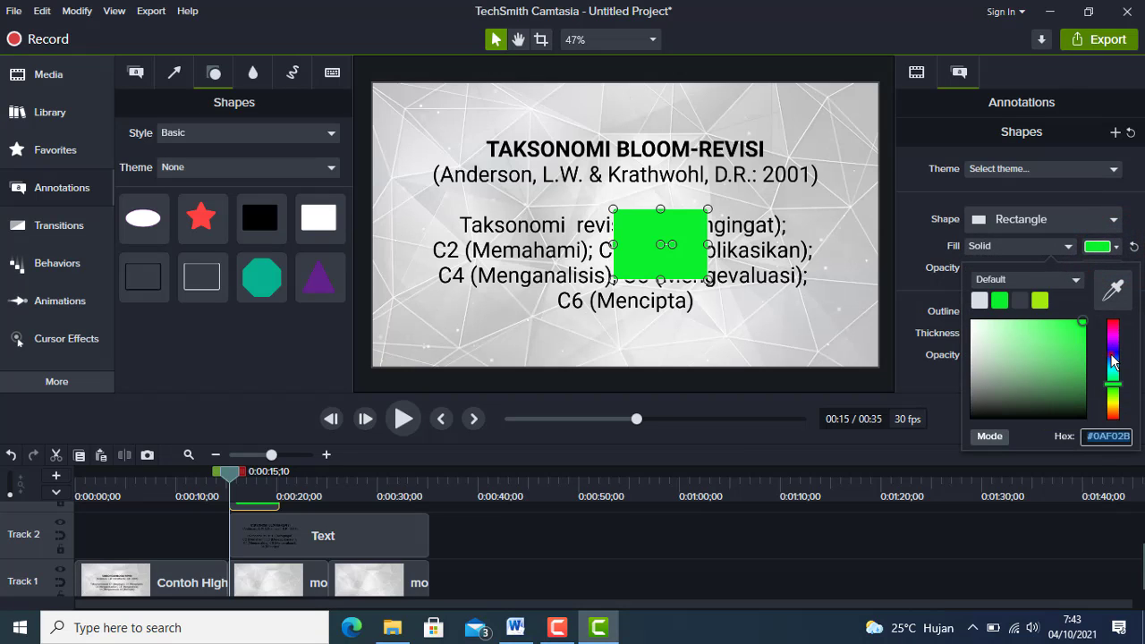
pyautogui.click(1111, 358)
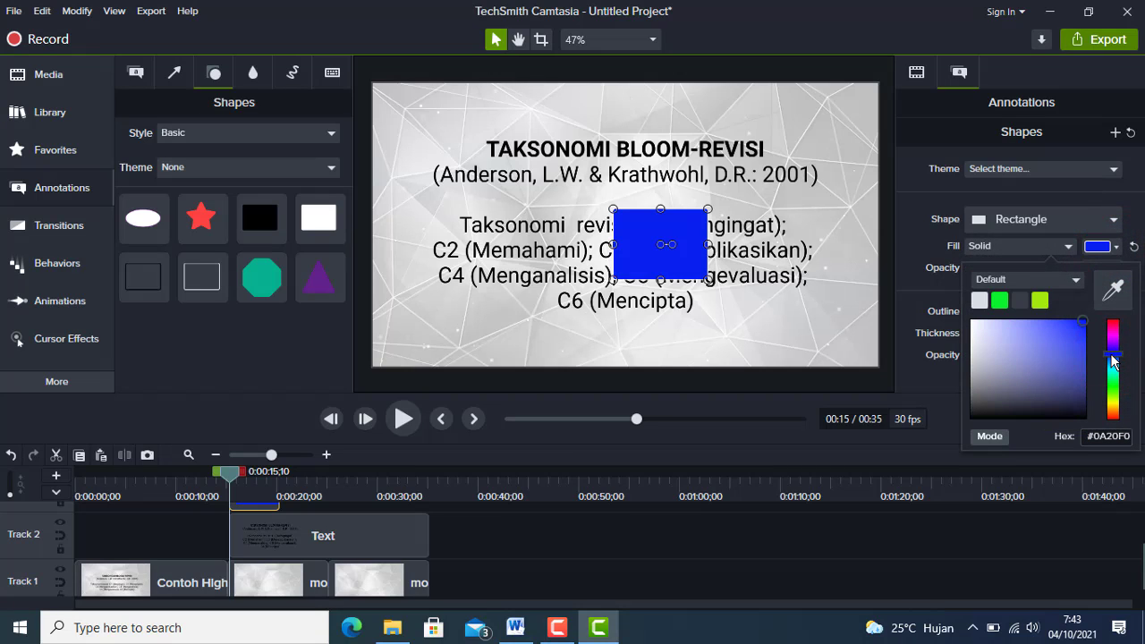
pyautogui.click(1113, 324)
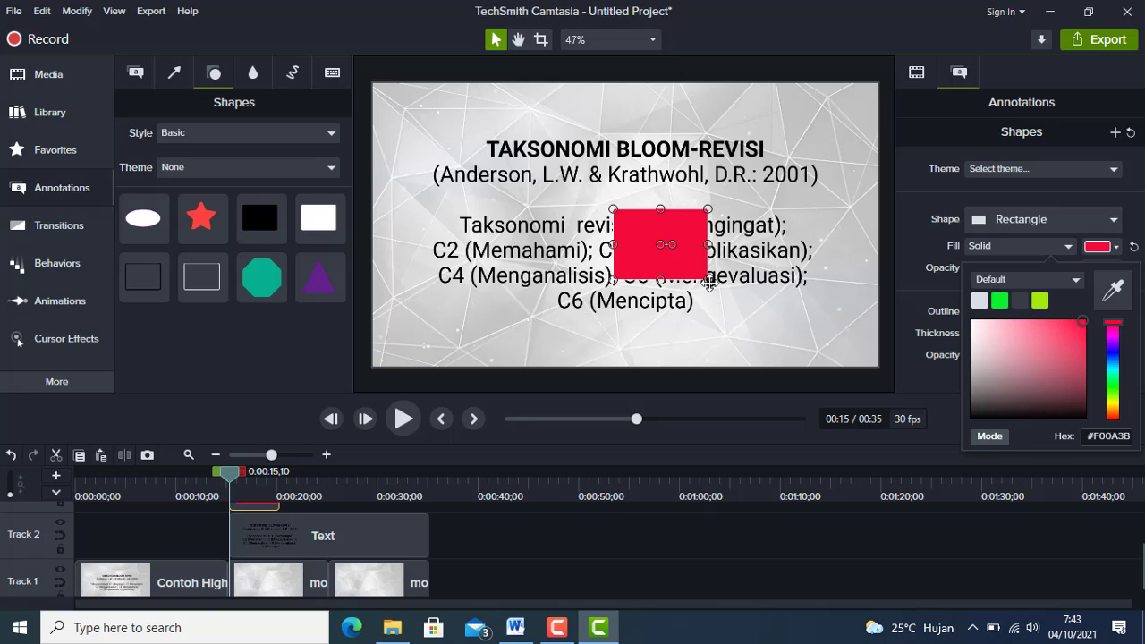
pyautogui.moveTo(709, 281); pyautogui.dragTo(789, 238)
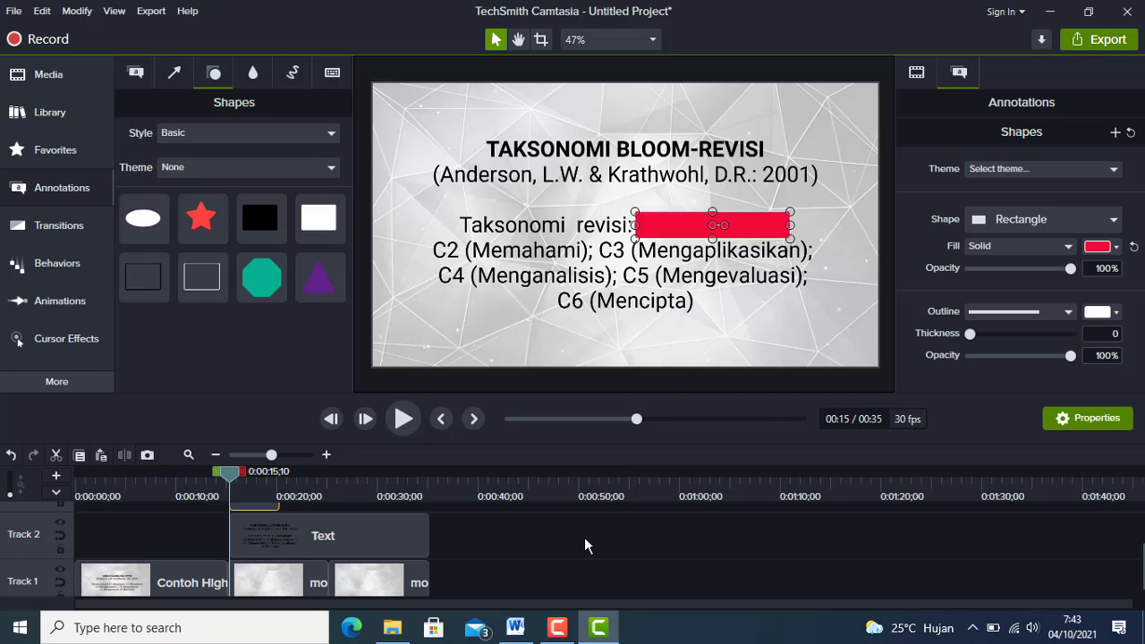
# Swap Track 3 and Track 2 so the text callout lies above the red rectangle.
pyautogui.scroll(1, 584, 537)
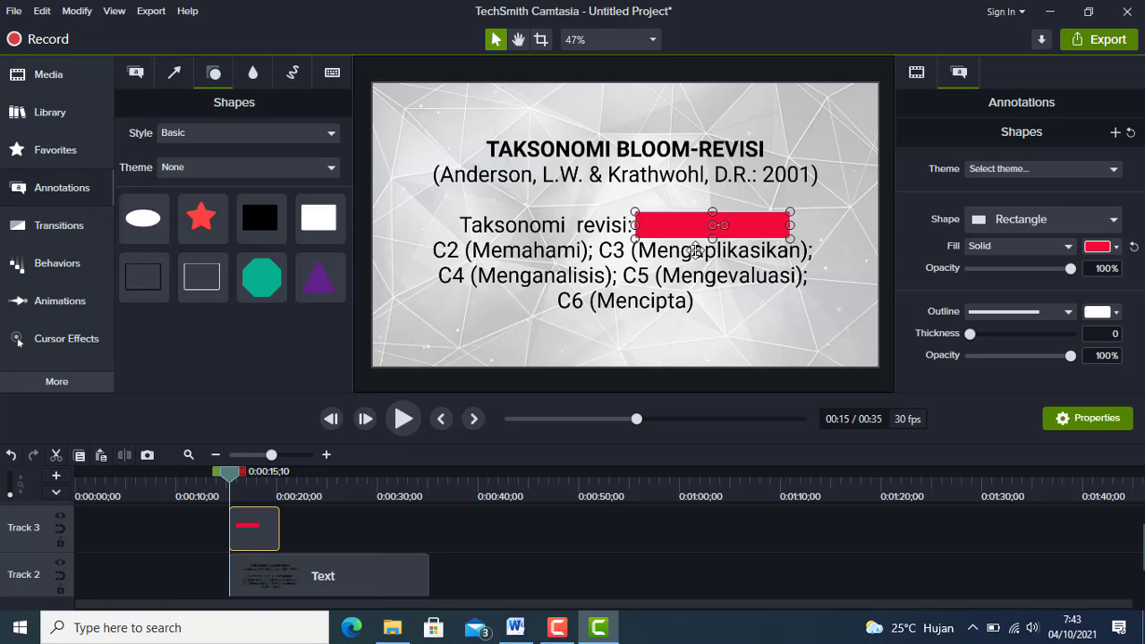
pyautogui.moveTo(239, 526)
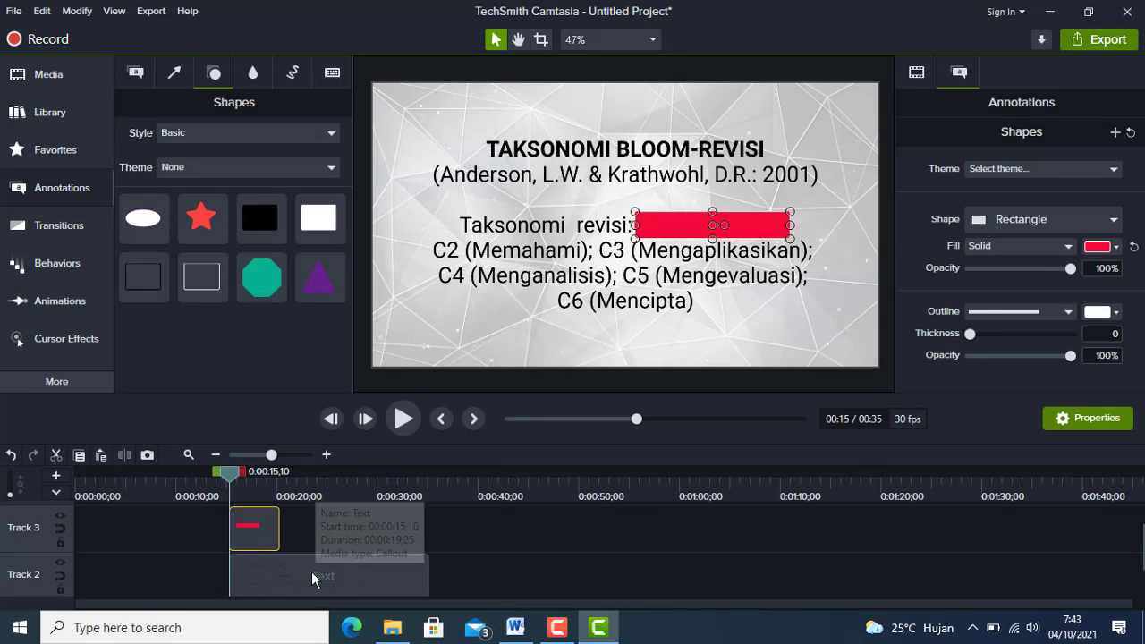
pyautogui.click(311, 571)
pyautogui.scroll(-1, 311, 577)
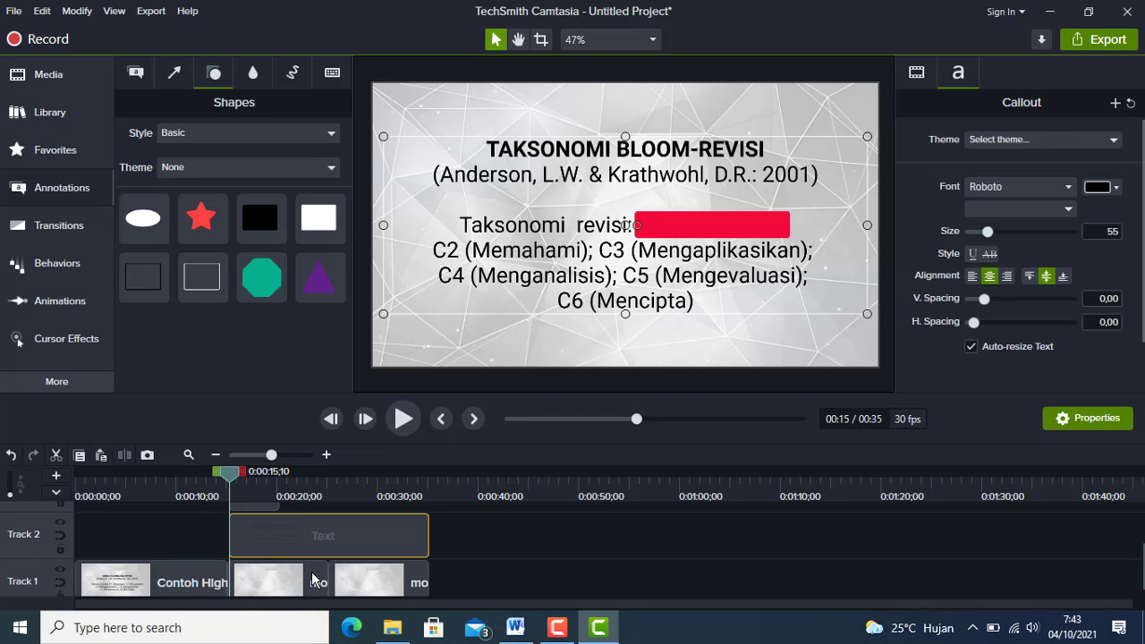
pyautogui.scroll(1, 311, 572)
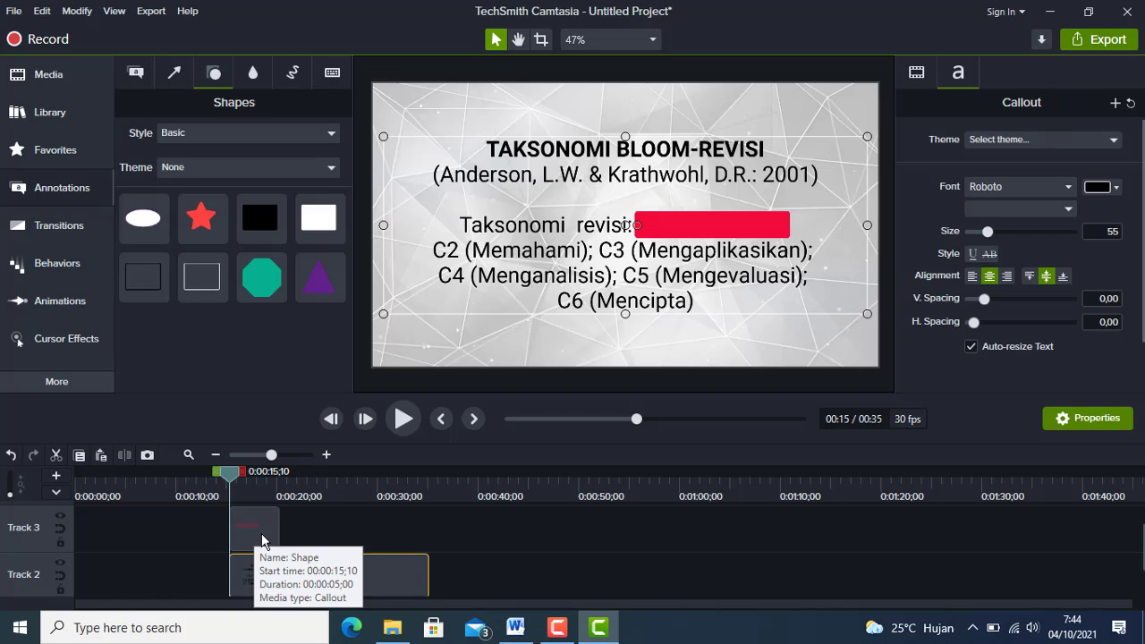
pyautogui.click(34, 545)
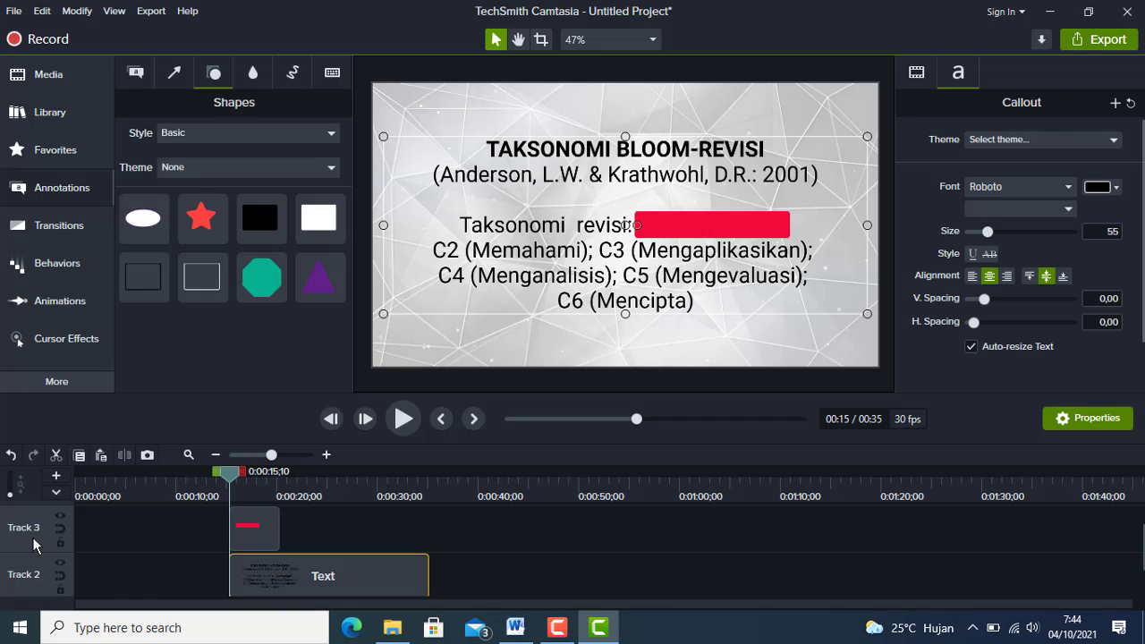
pyautogui.moveTo(32, 542); pyautogui.dragTo(30, 570)
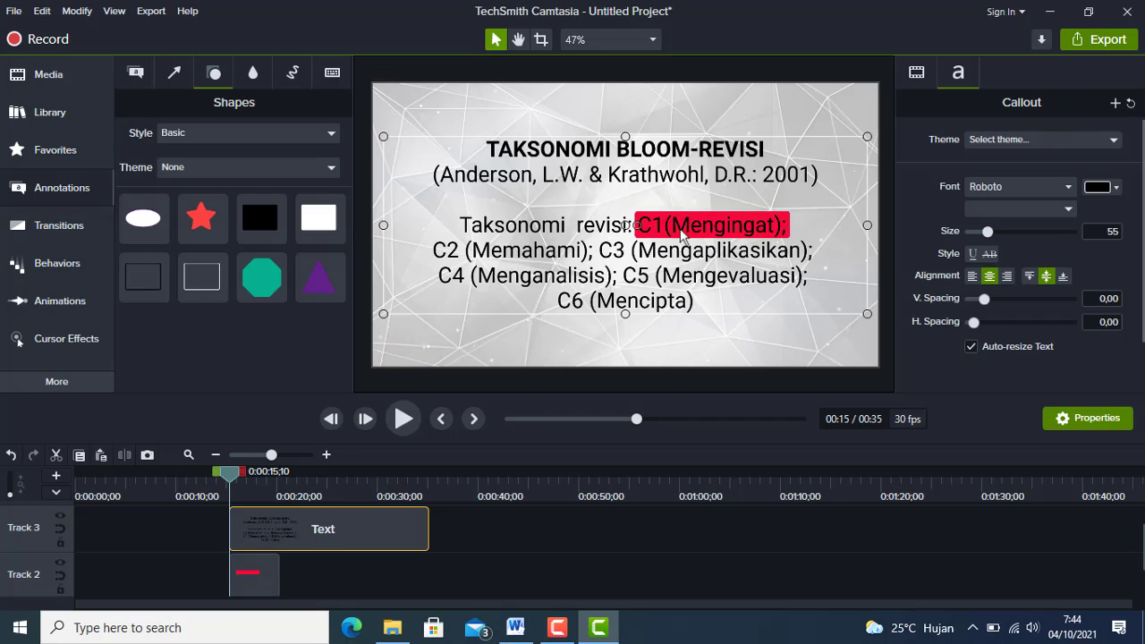
# Extend the rectangle clip to about 6.5 seconds and apply the Gradient wipe transition to both of its ends.
pyautogui.click(277, 576)
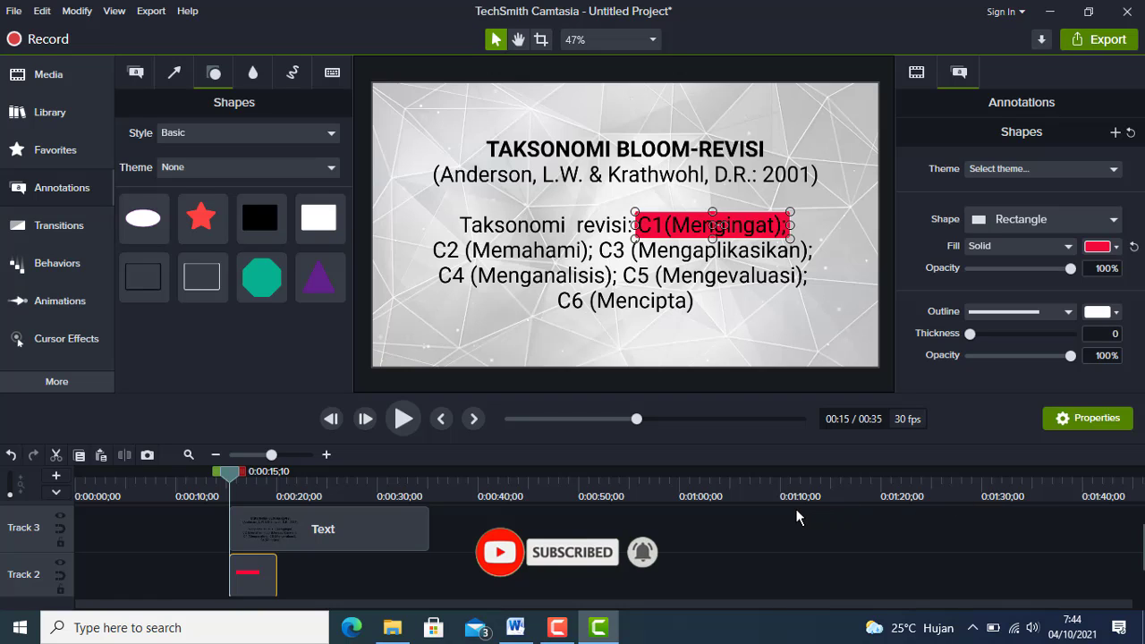
pyautogui.moveTo(270, 564); pyautogui.dragTo(292, 564)
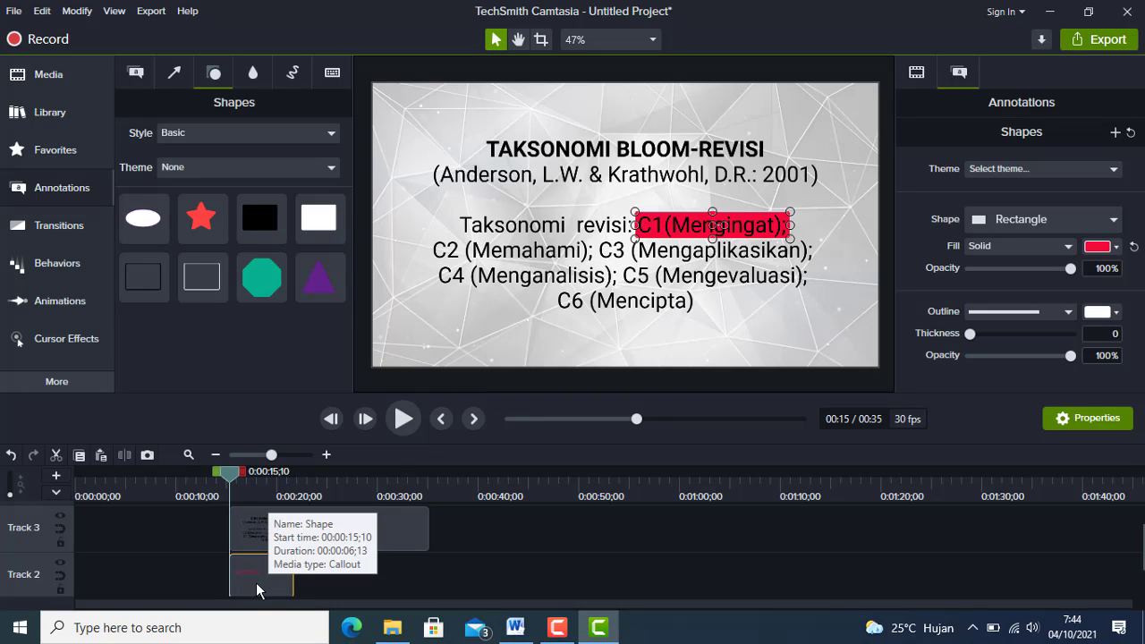
pyautogui.click(54, 227)
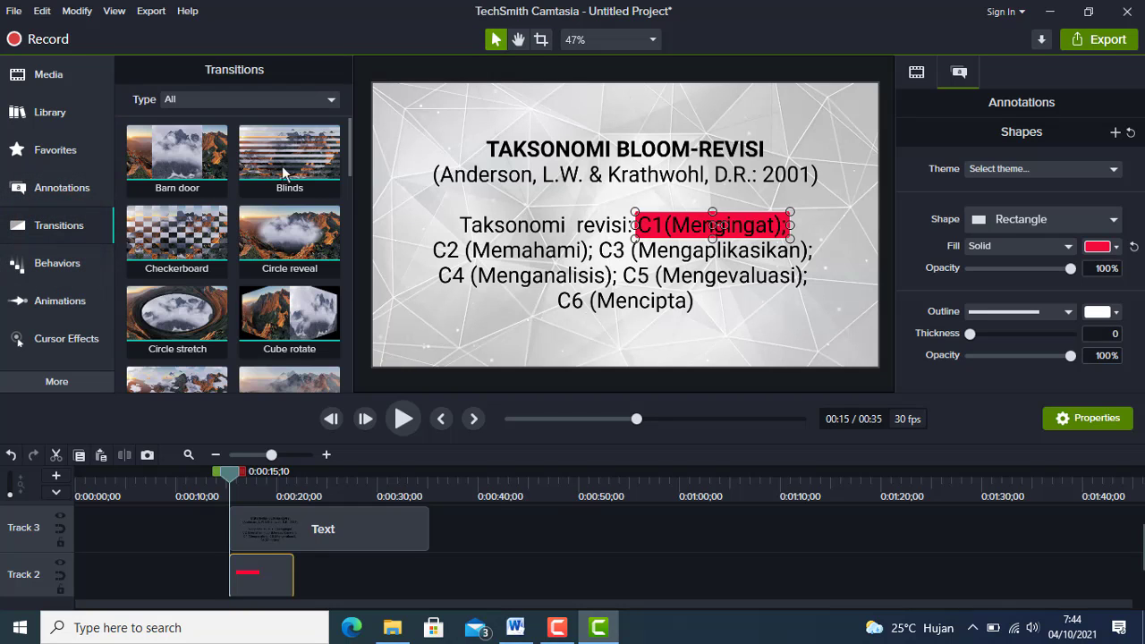
pyautogui.moveTo(346, 148); pyautogui.dragTo(345, 228)
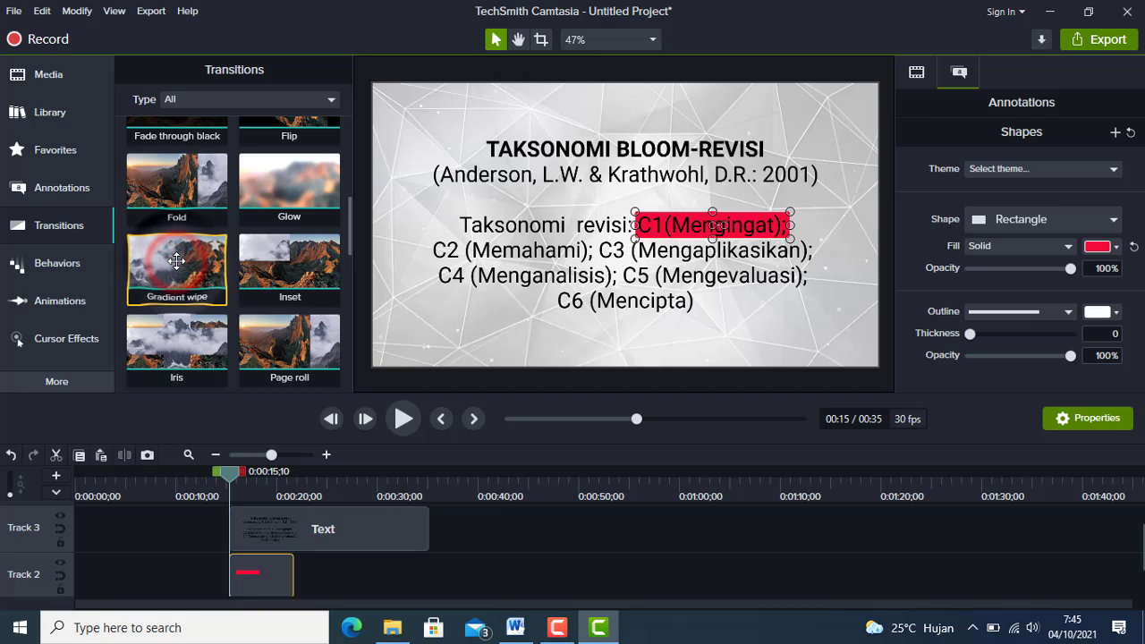
pyautogui.moveTo(178, 283); pyautogui.dragTo(255, 577)
pyautogui.scroll(-1, 598, 581)
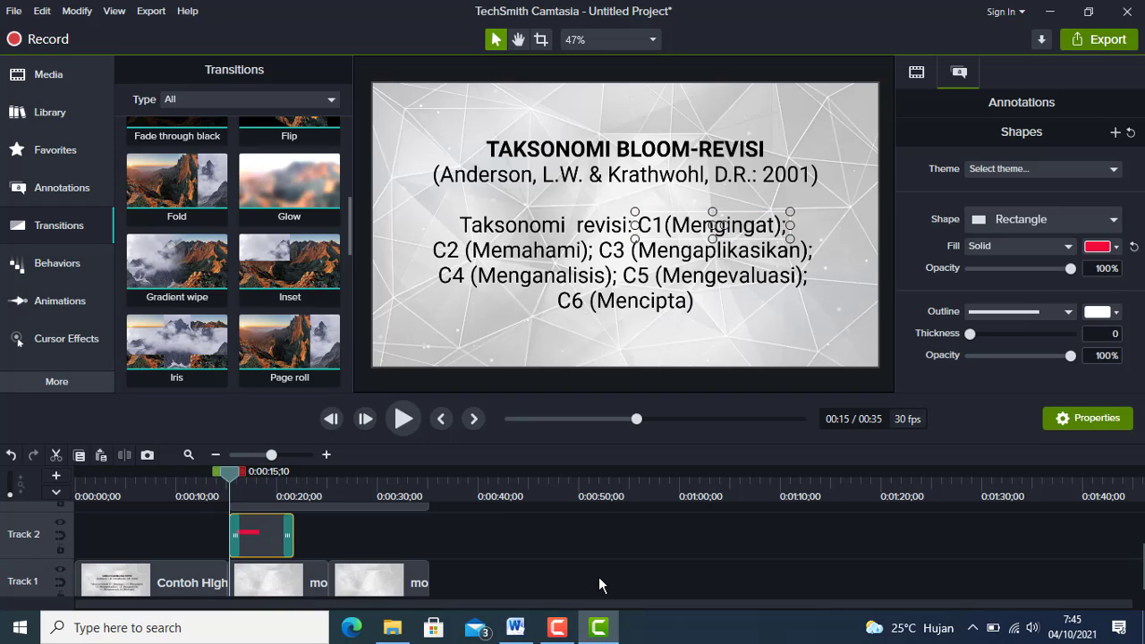
pyautogui.scroll(1, 598, 576)
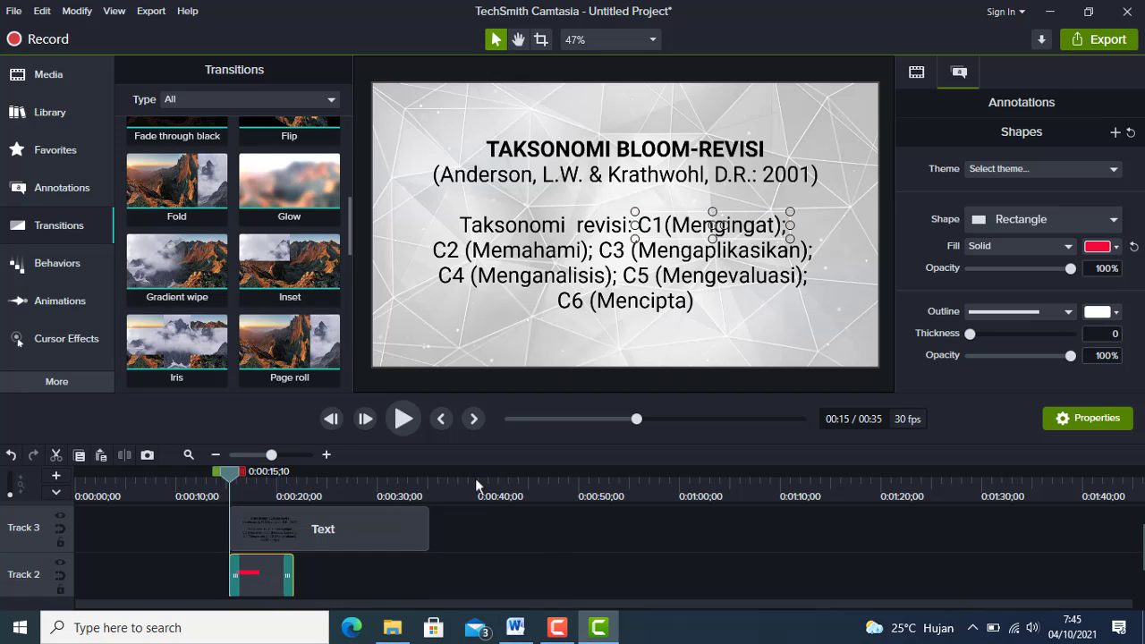
pyautogui.click(402, 418)
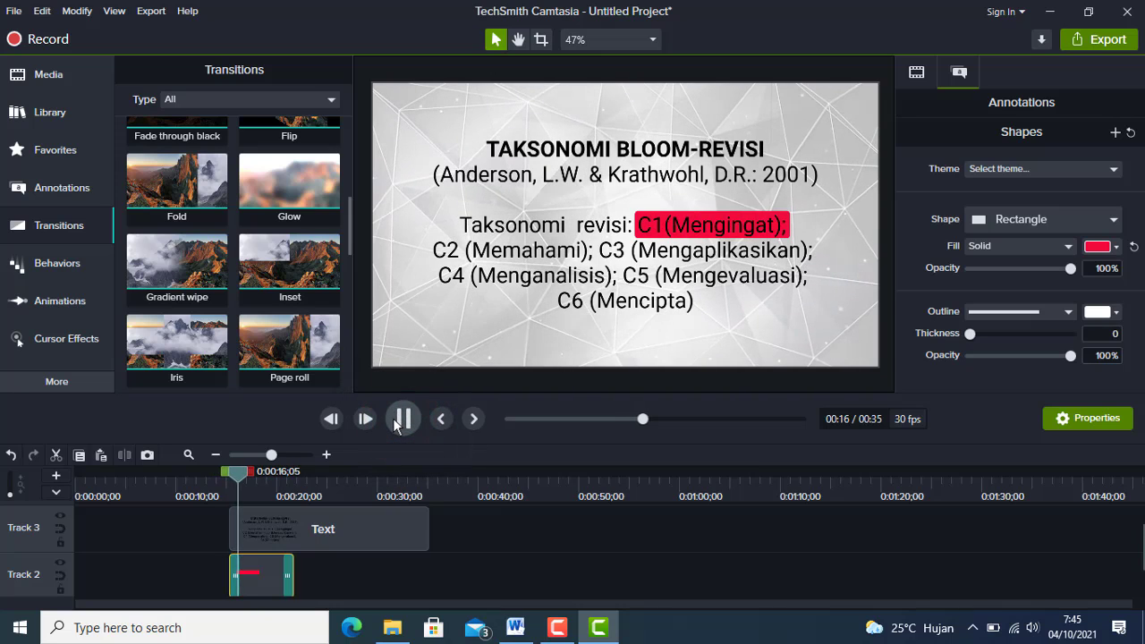
pyautogui.click(400, 418)
# Lengthen the Gradient wipe at the start of the rectangle clip to 01;16.
pyautogui.click(277, 571)
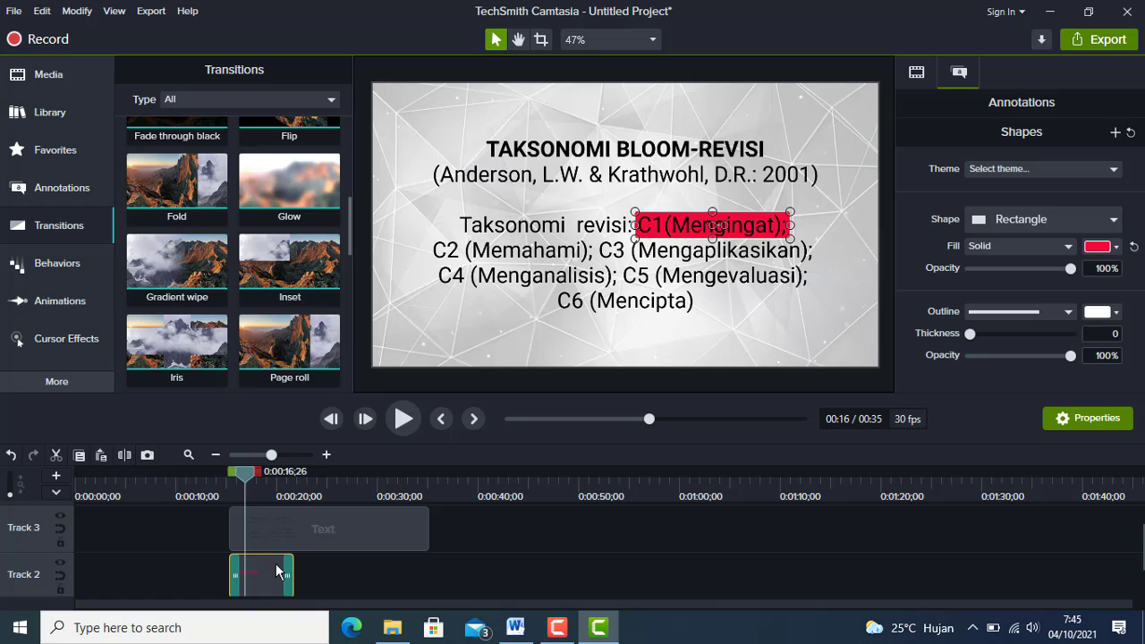
pyautogui.scroll(-1, 278, 571)
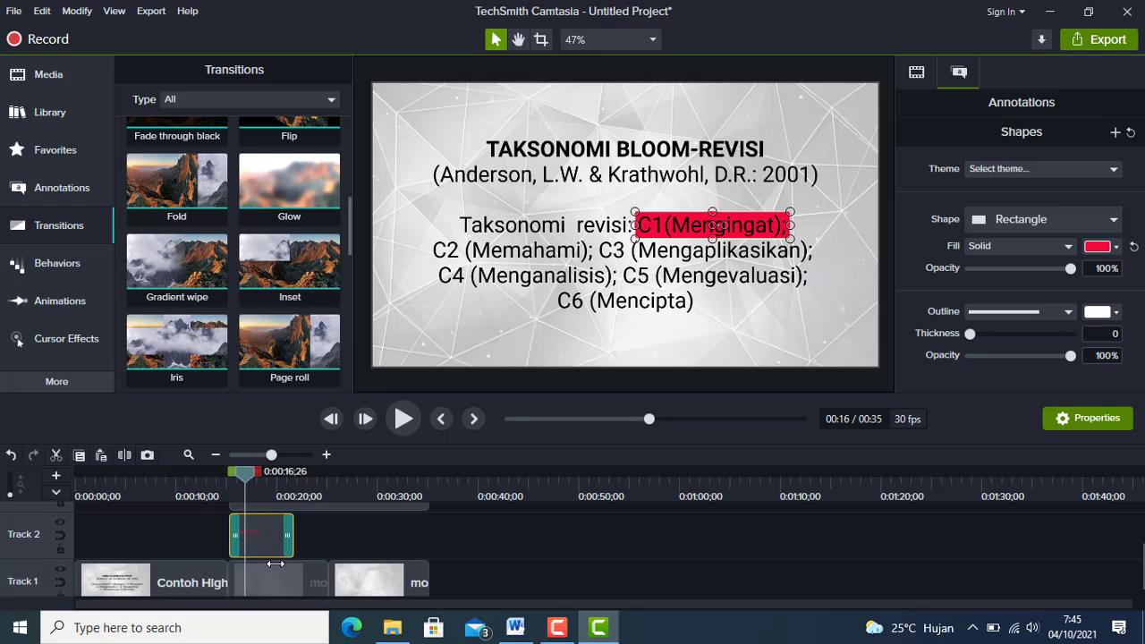
pyautogui.click(236, 535)
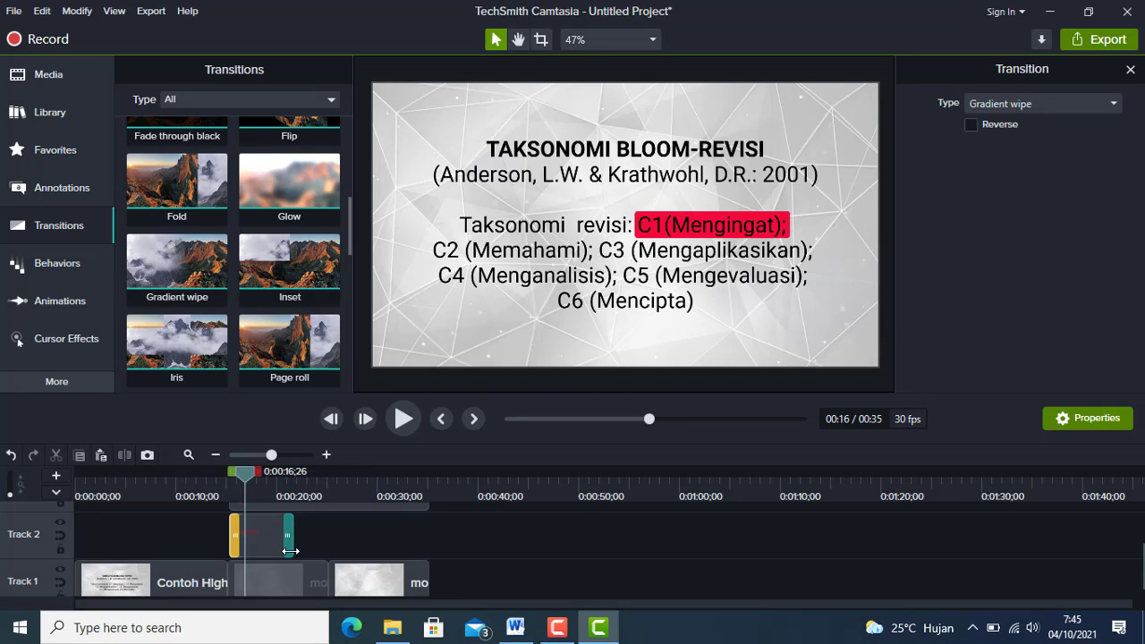
pyautogui.click(251, 536)
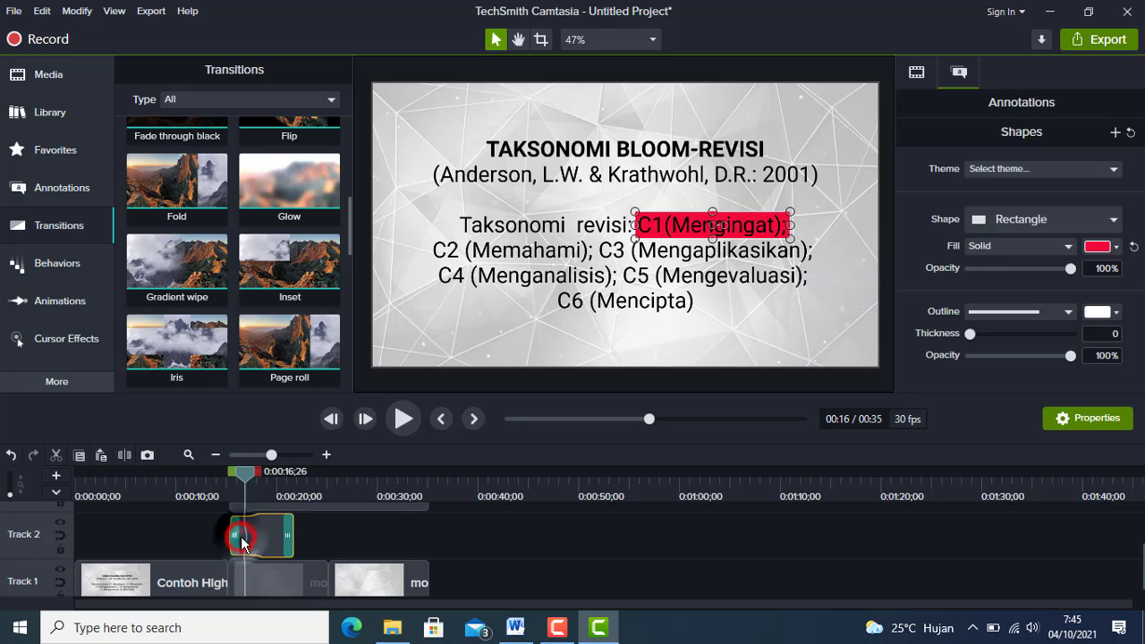
pyautogui.click(327, 455)
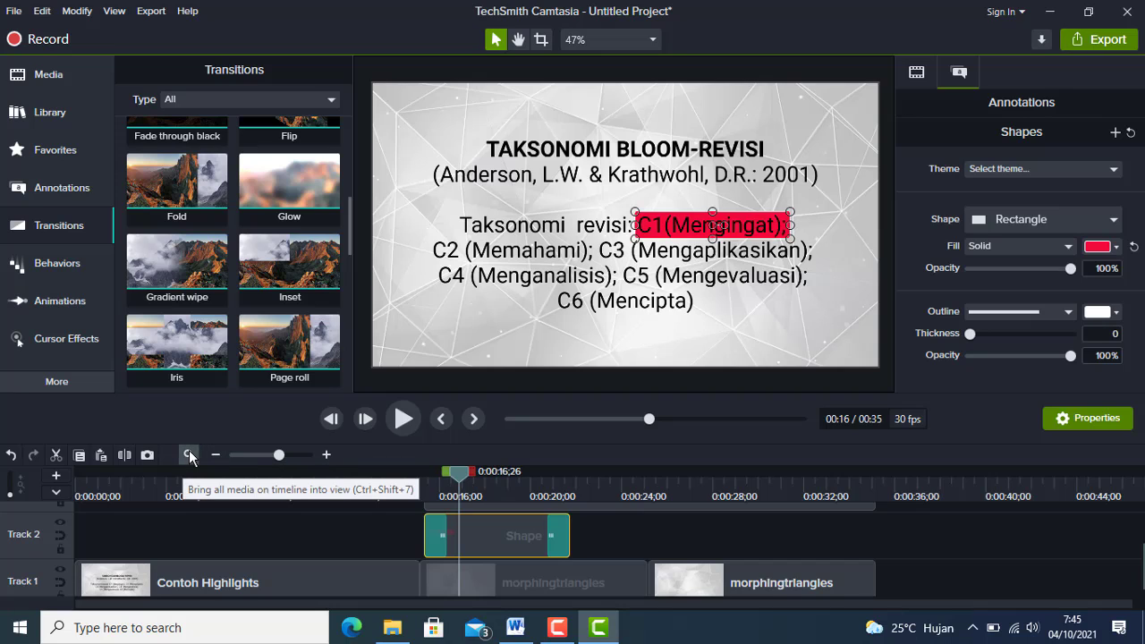
pyautogui.click(442, 533)
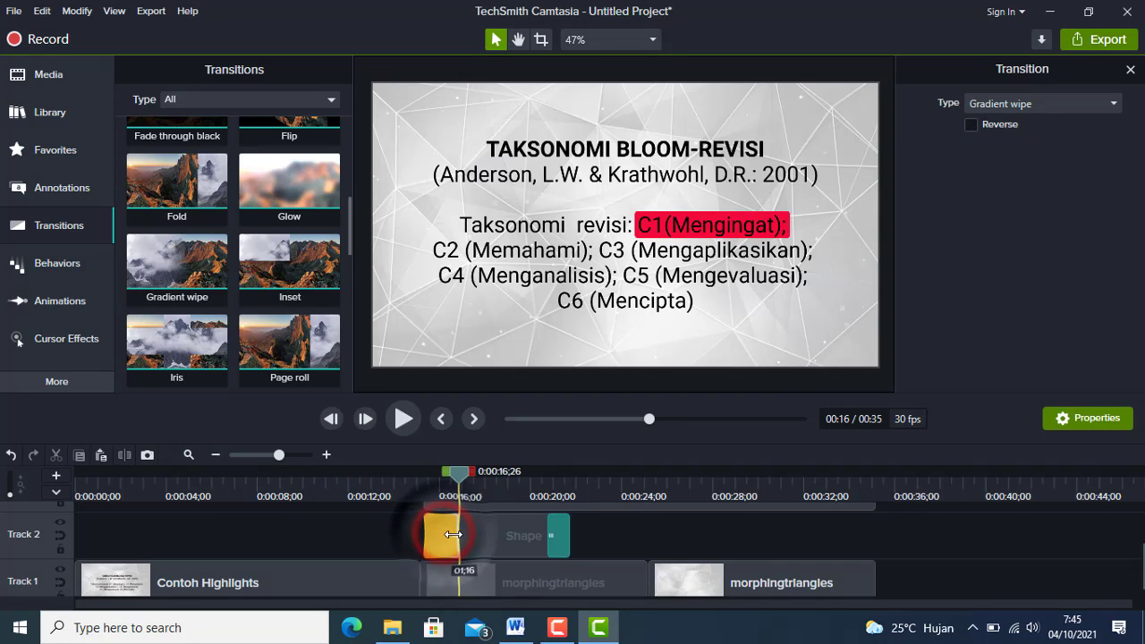
# Play back the C1(Mengingat) highlight from just before the rectangle clip starts to check the wipe.
pyautogui.click(421, 484)
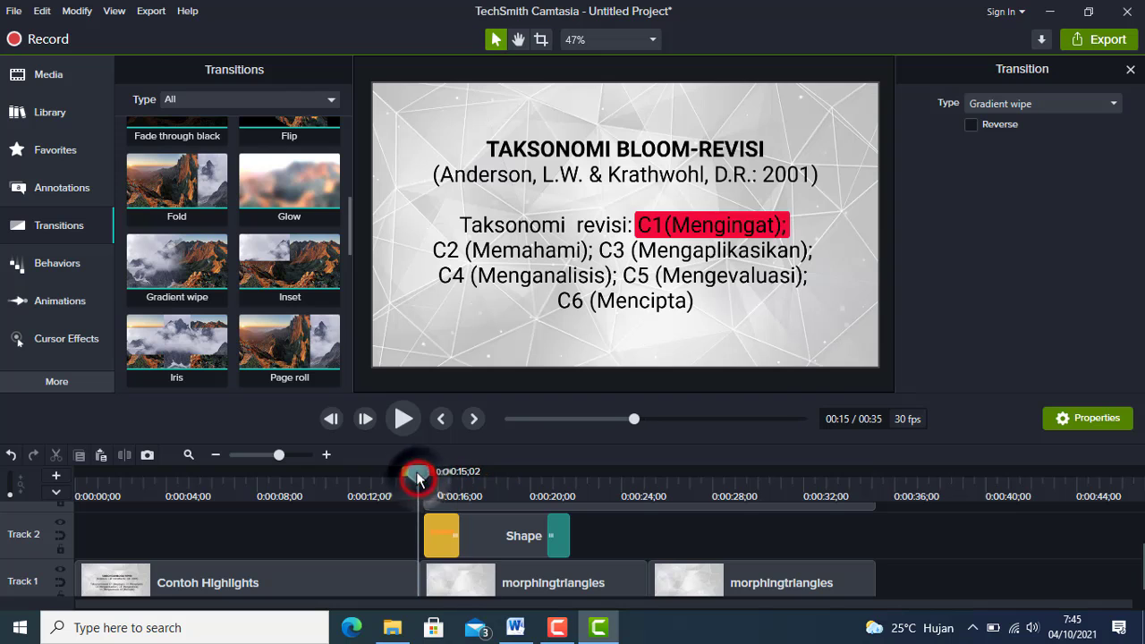
pyautogui.click(404, 420)
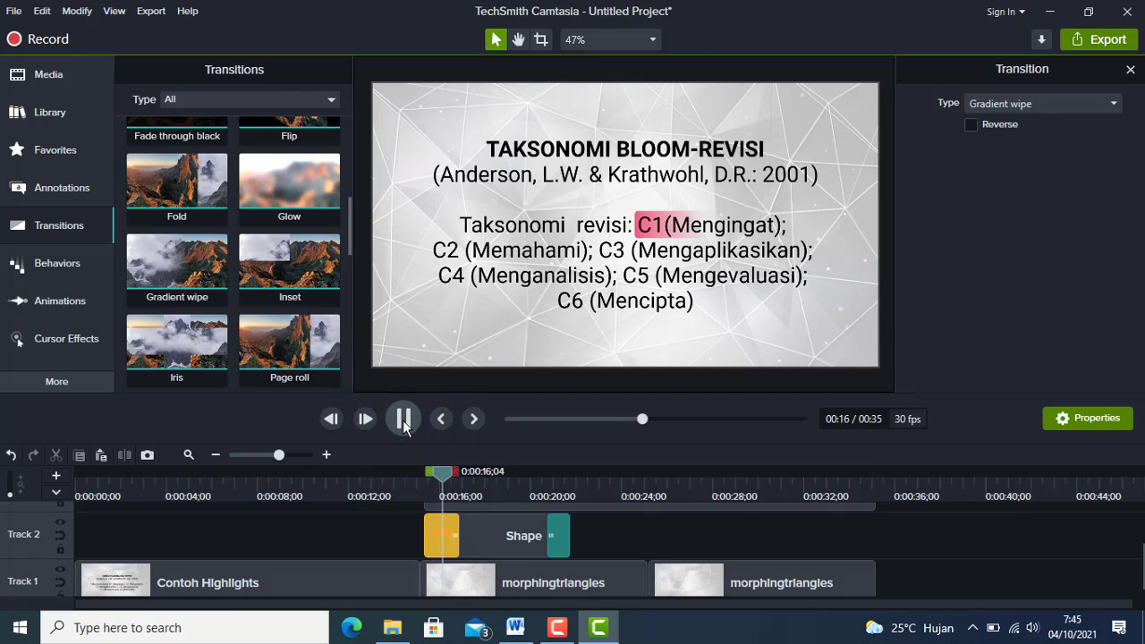
pyautogui.click(403, 420)
pyautogui.scroll(2, 660, 569)
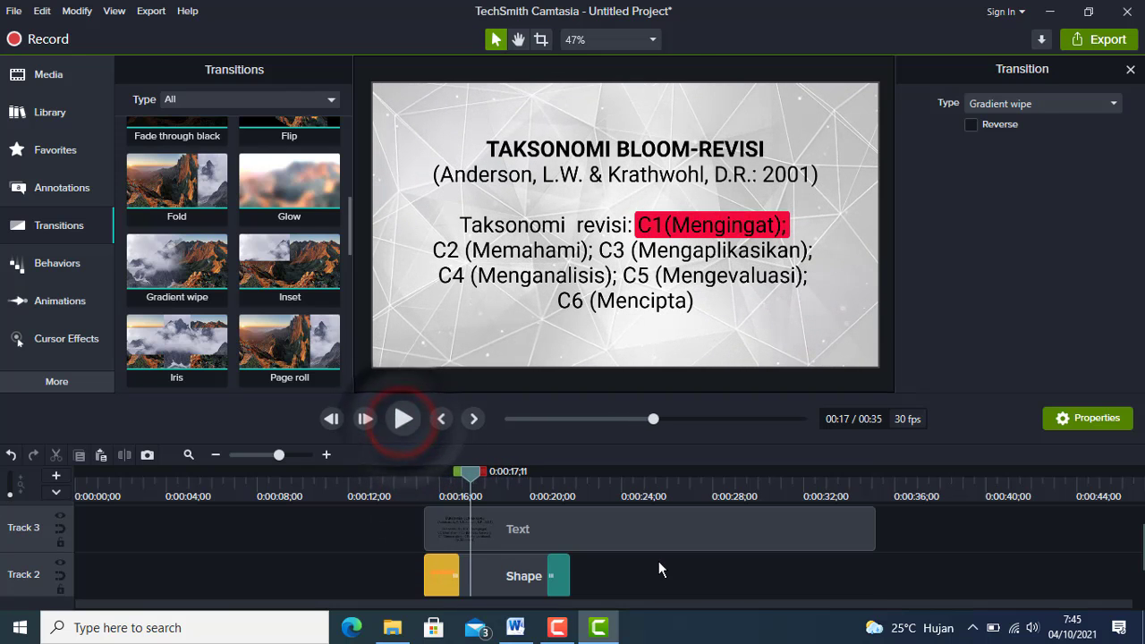
pyautogui.scroll(-2, 567, 608)
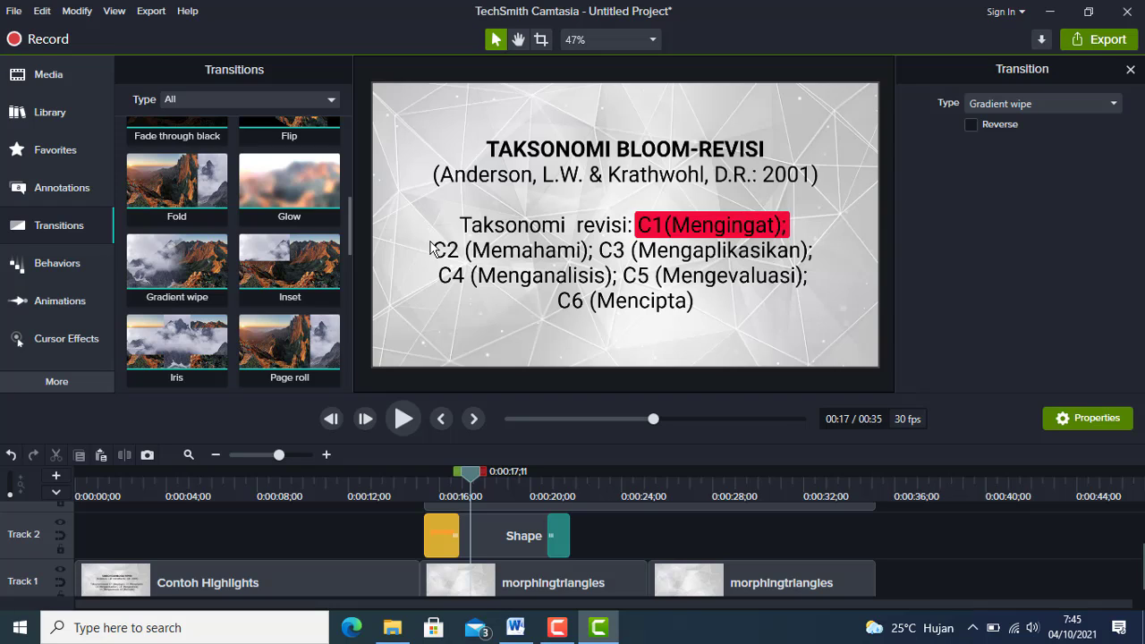
# Duplicate the red rectangle clip on Track 2, placing the copy at 0:00:22;10.
pyautogui.click(479, 537)
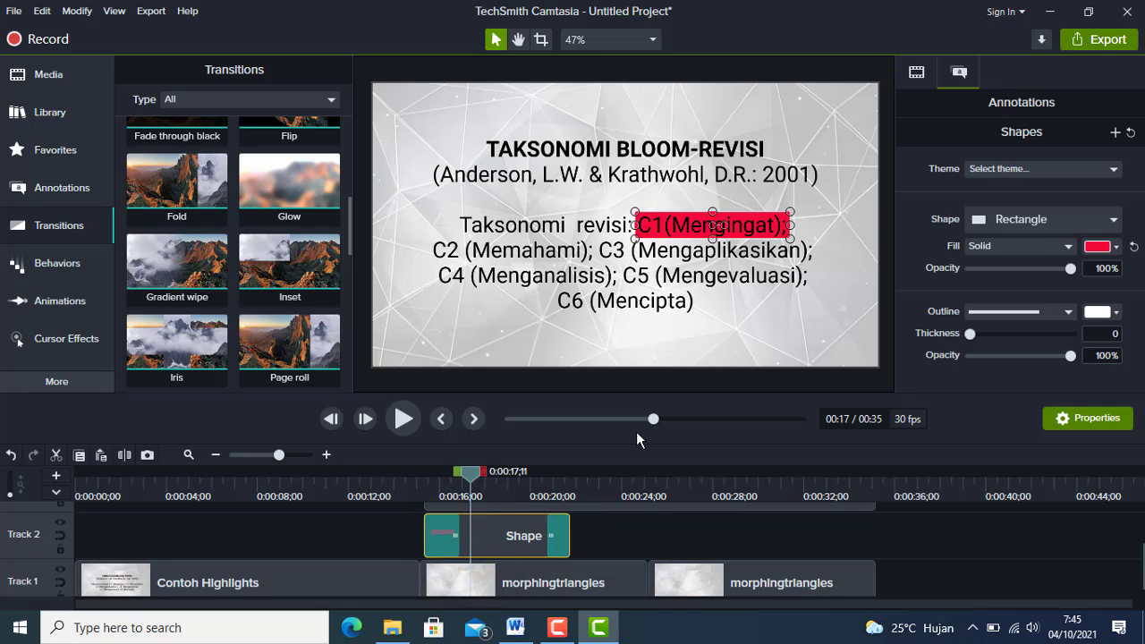
pyautogui.moveTo(471, 474); pyautogui.dragTo(587, 480)
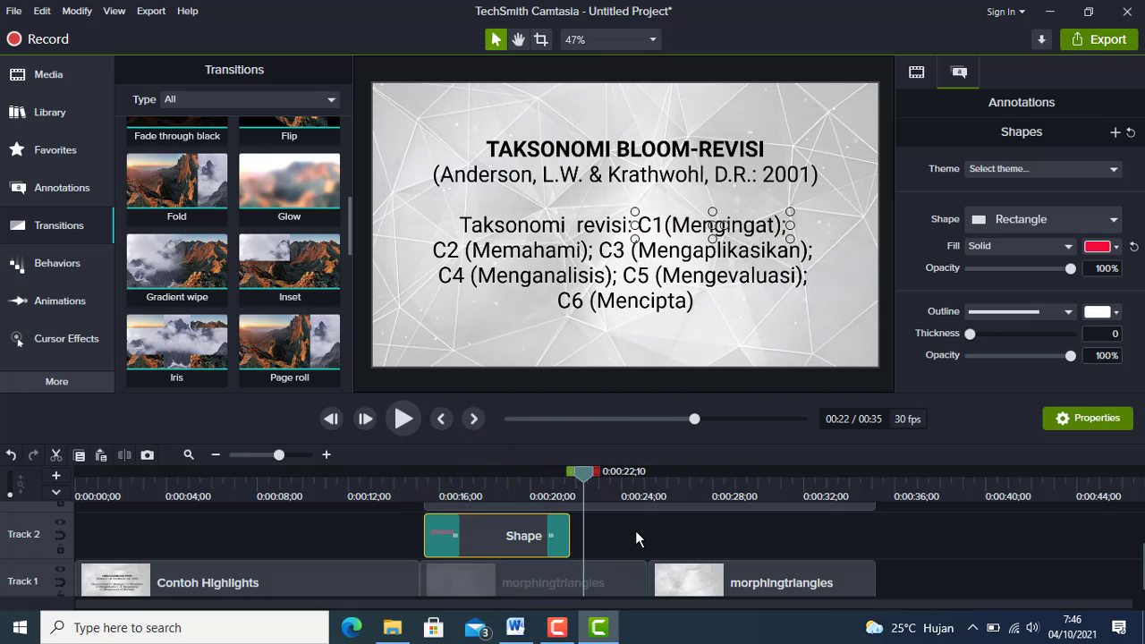
pyautogui.hotkey('ctrl', 'v')
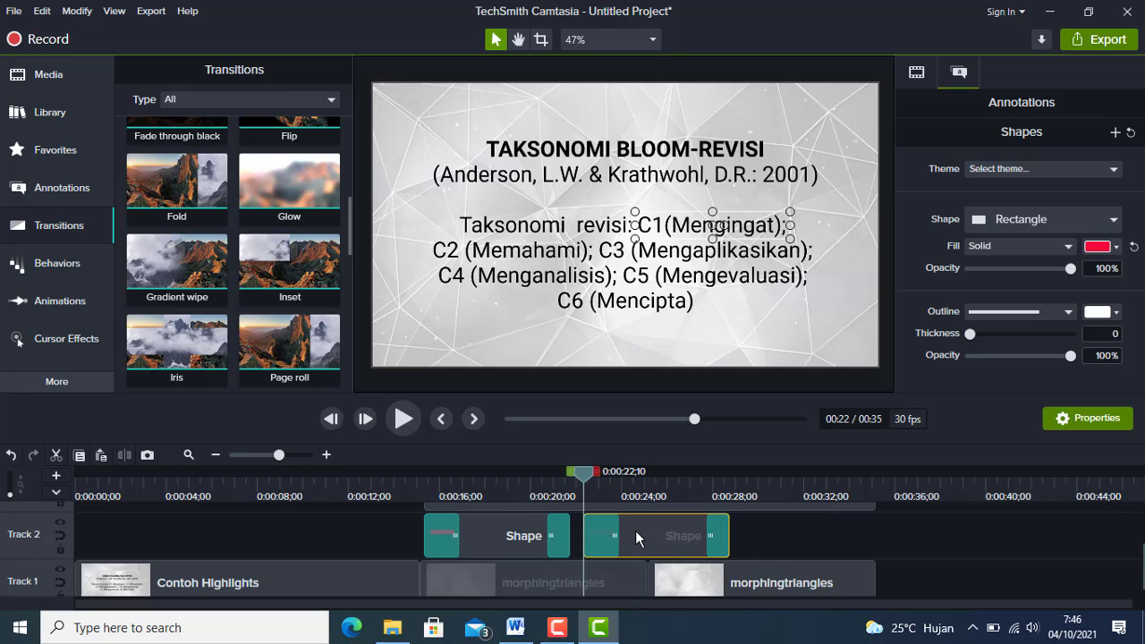
# Move the duplicated rectangle over "C2 (Memahami);" and resize it to cover that phrase.
pyautogui.click(634, 488)
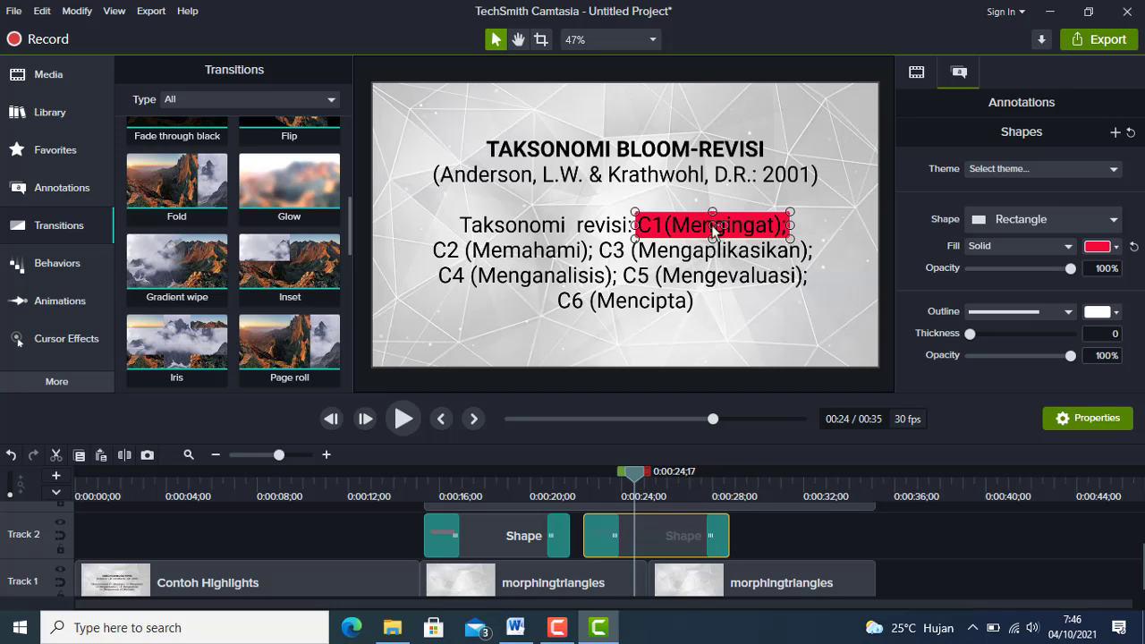
pyautogui.moveTo(713, 223); pyautogui.dragTo(507, 247)
pyautogui.moveTo(584, 261); pyautogui.dragTo(596, 264)
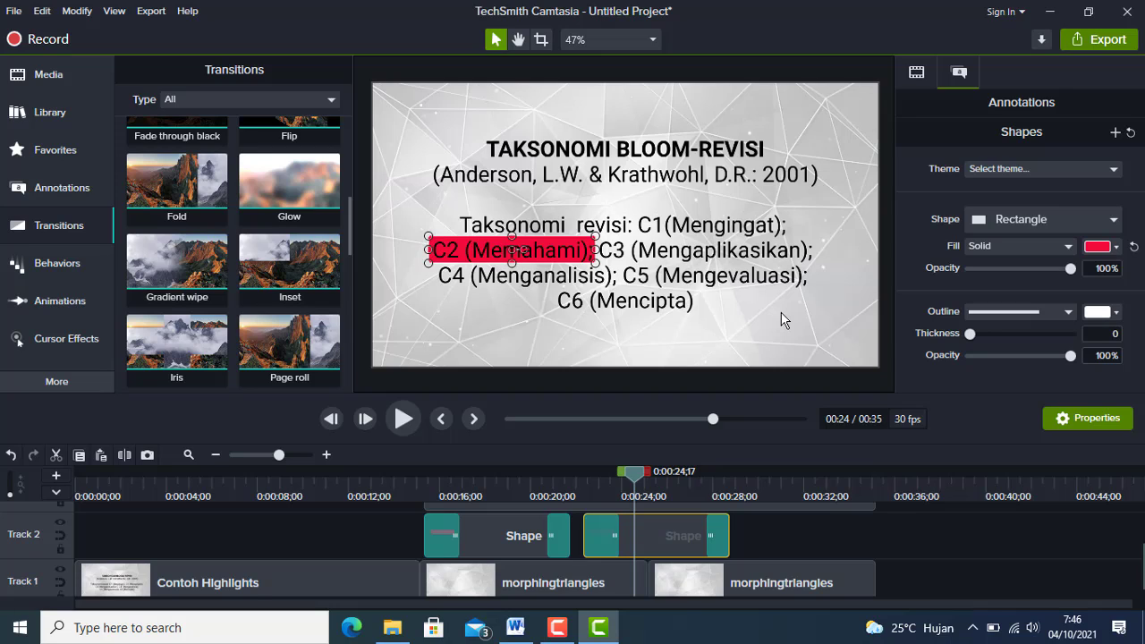
pyautogui.press('Down')
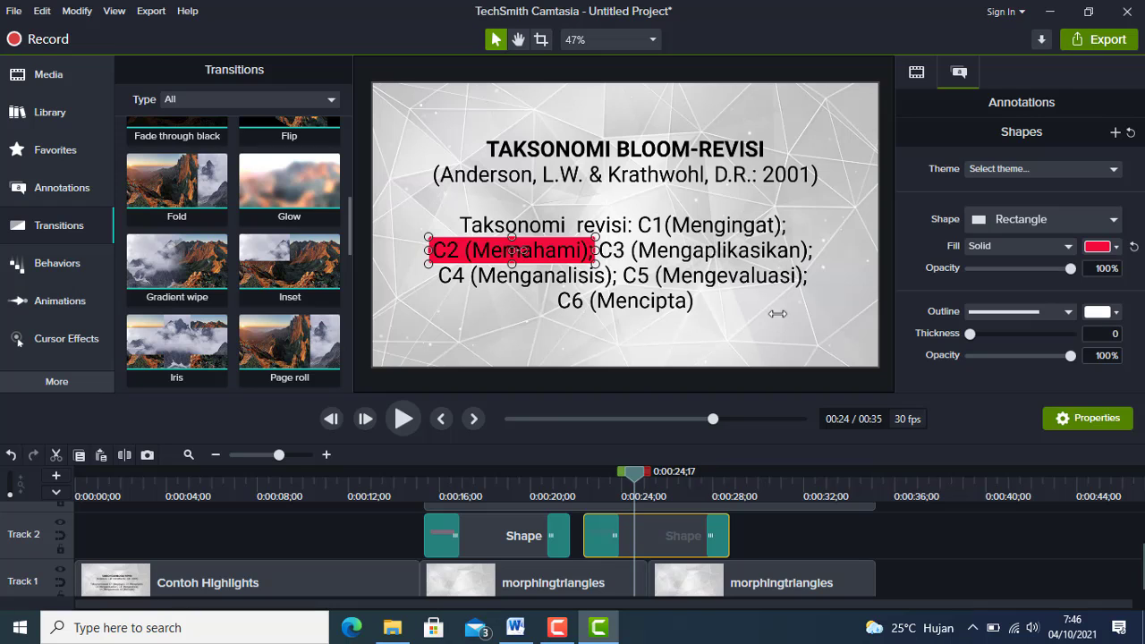
# Play back the C1 and C2 highlights from 0:00:14;24, just before the first rectangle clip.
pyautogui.click(413, 484)
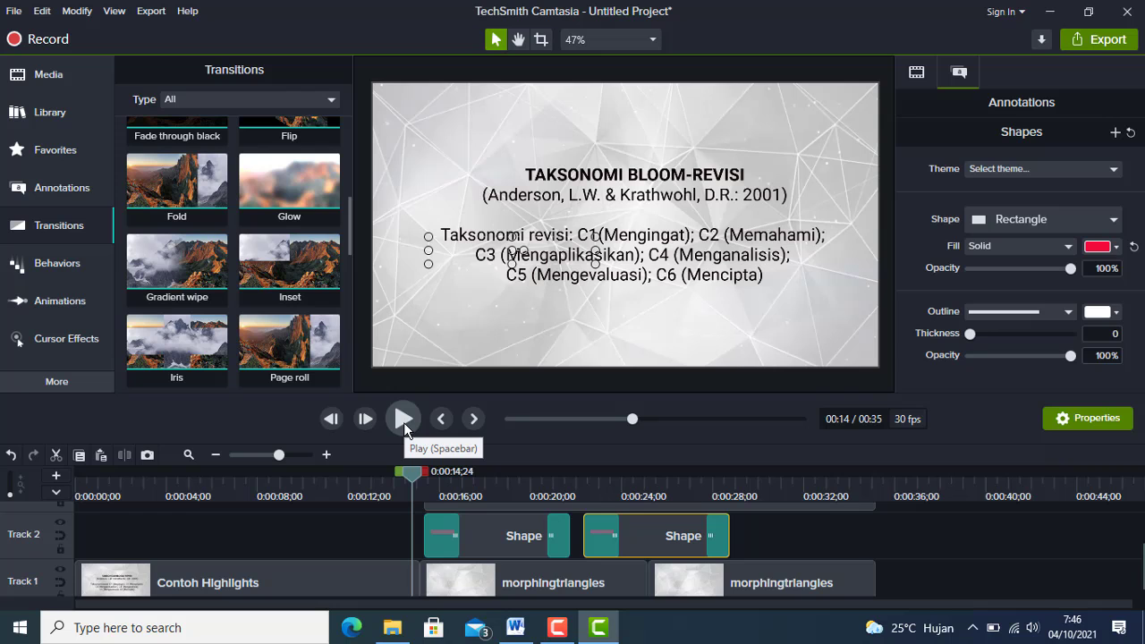
pyautogui.click(404, 418)
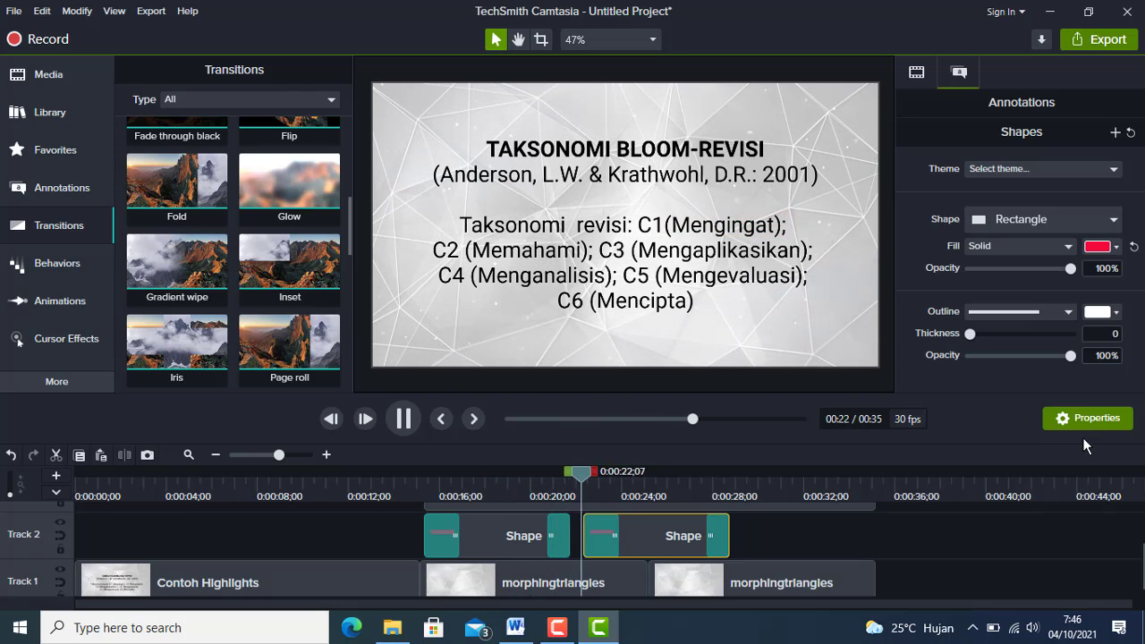
pyautogui.click(403, 419)
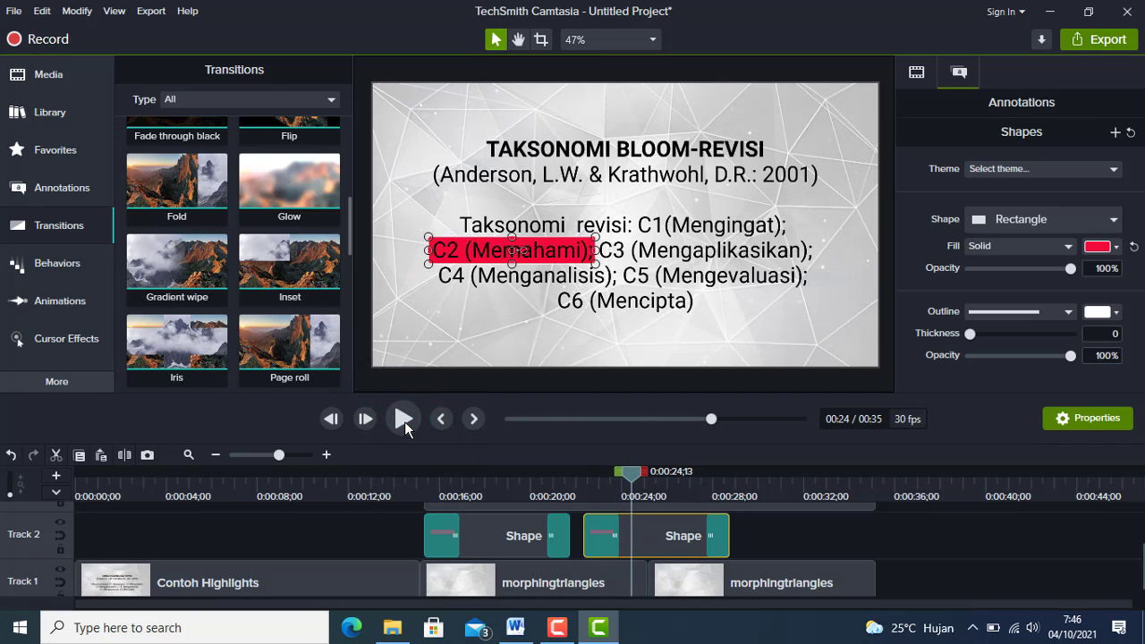
# Duplicate the C2 rectangle clip on Track 2, placing the copy at 0:00:29;02.
pyautogui.click(654, 539)
pyautogui.click(736, 486)
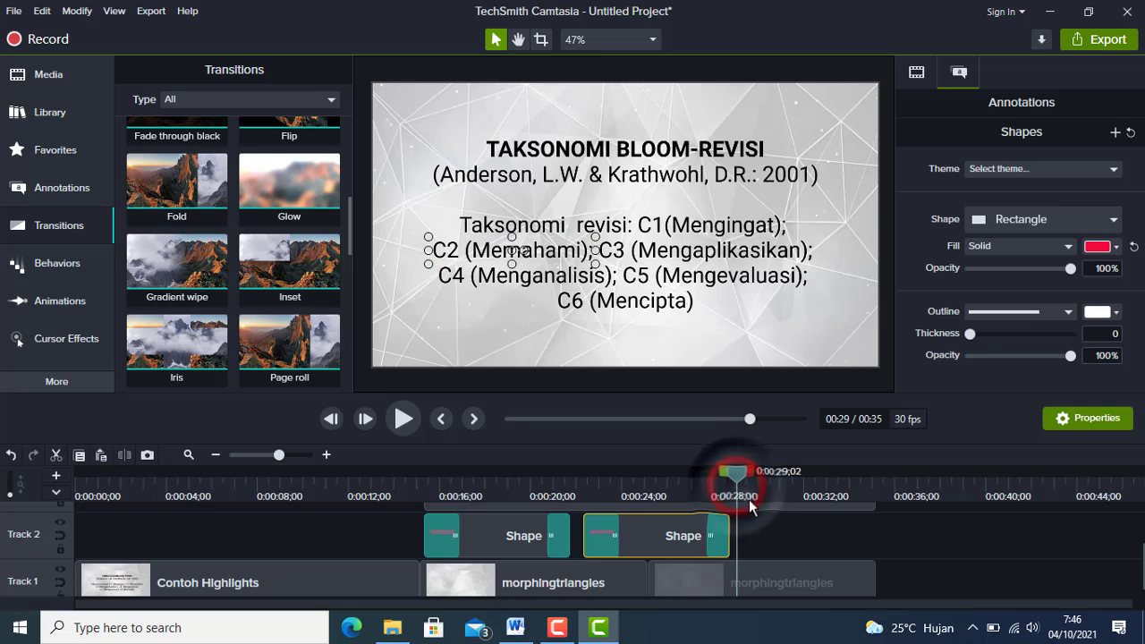
pyautogui.click(777, 537)
pyautogui.hotkey('ctrl', 'v')
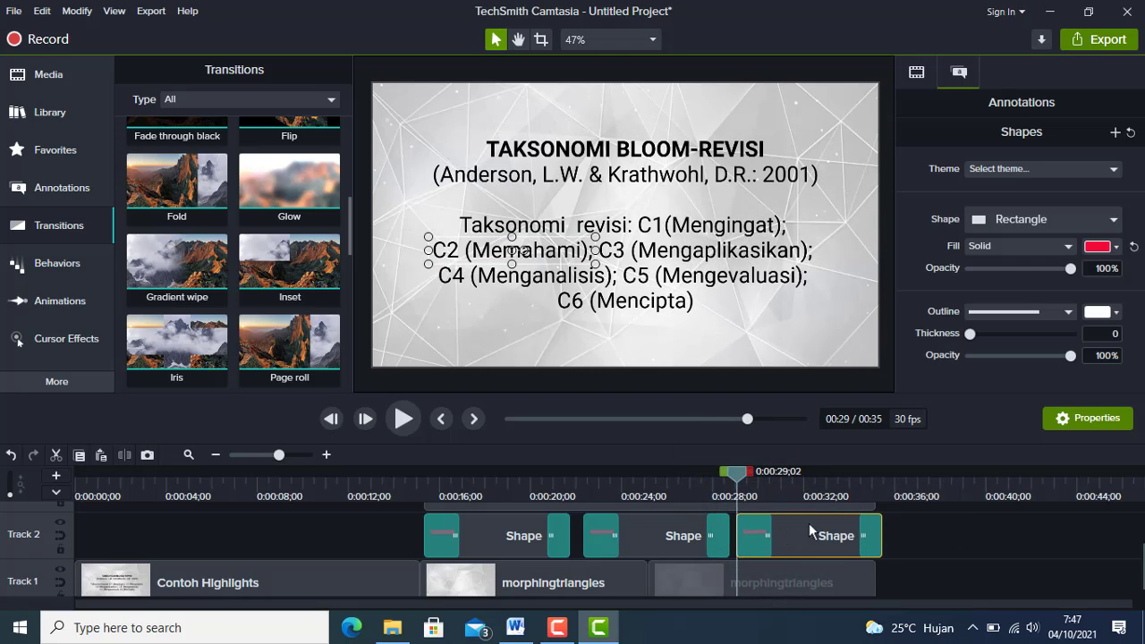
# Move the third rectangle over "C3 (Mengaplikasikan);" and widen it to cover the whole phrase.
pyautogui.click(796, 483)
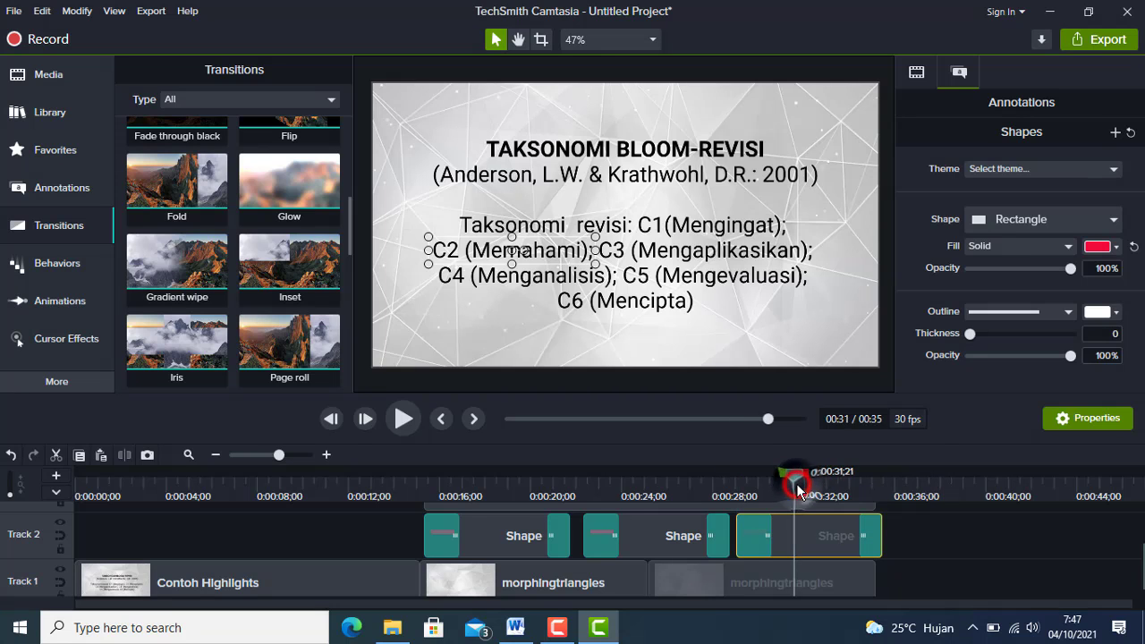
pyautogui.moveTo(513, 251); pyautogui.dragTo(679, 251)
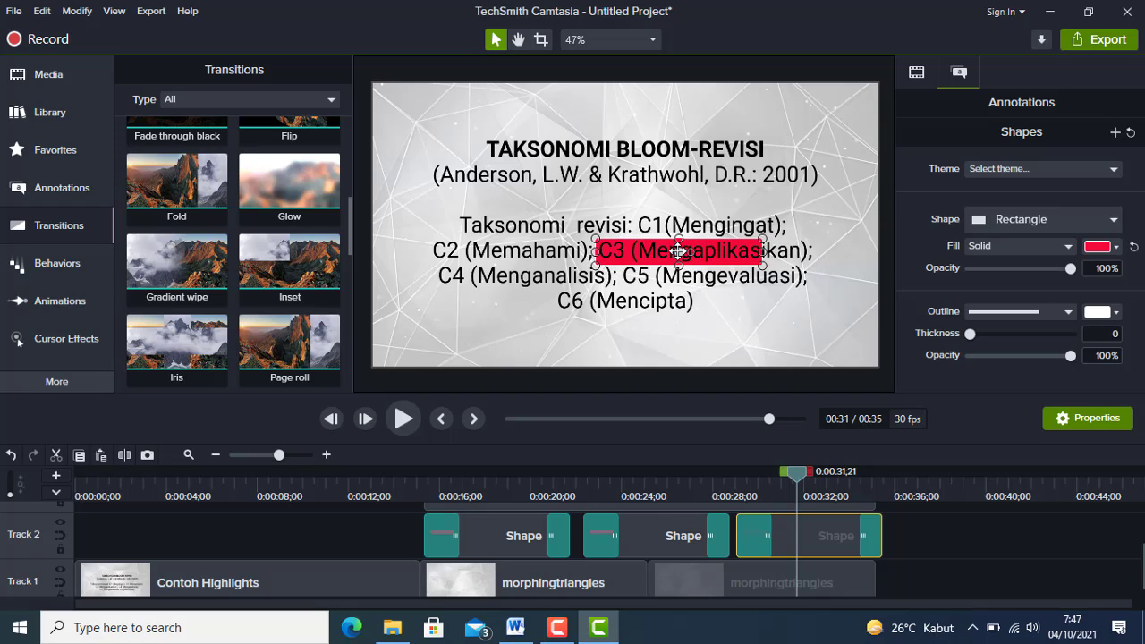
pyautogui.press('Up')
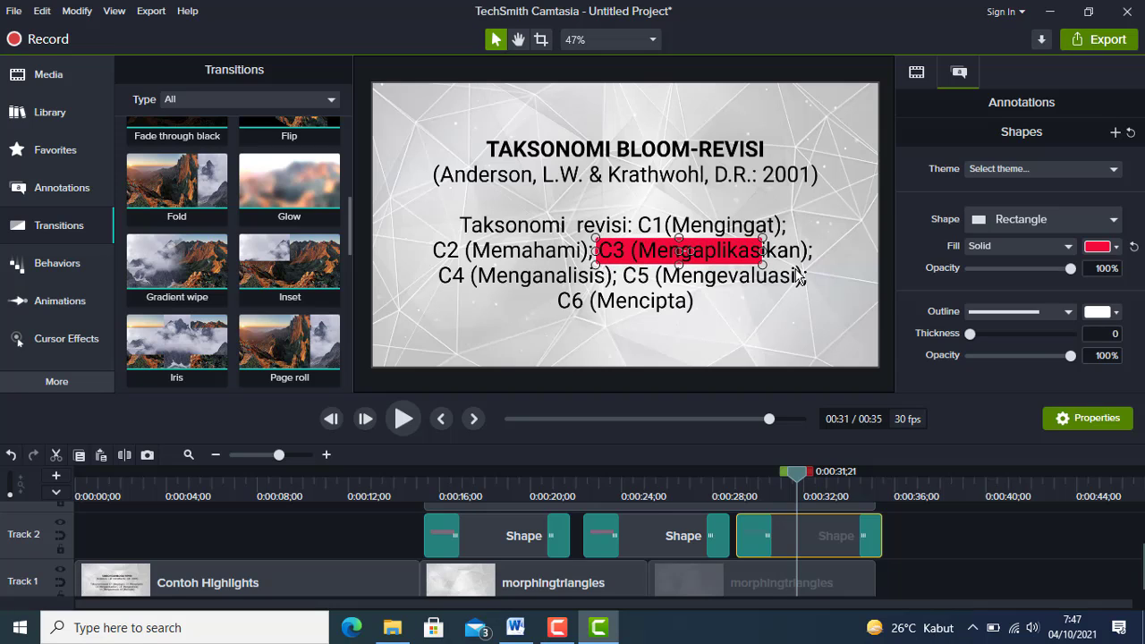
pyautogui.moveTo(762, 251); pyautogui.dragTo(819, 251)
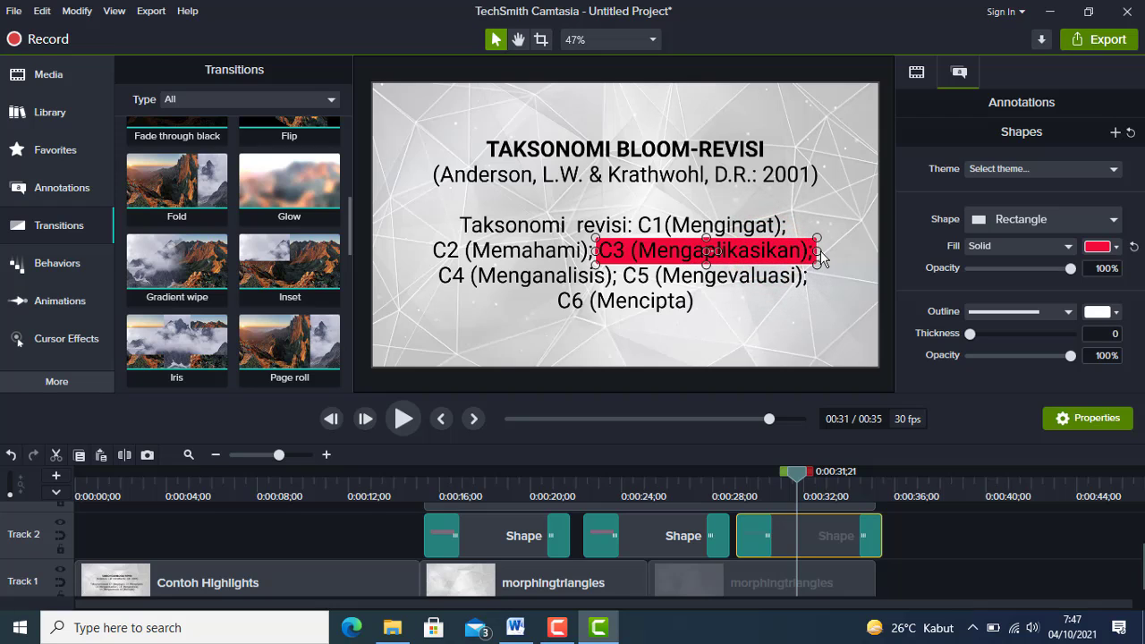
# Duplicate the last morphingtriangles background clip and butt the copy against the end of the original on Track 1.
pyautogui.click(703, 582)
pyautogui.scroll(-1, 704, 586)
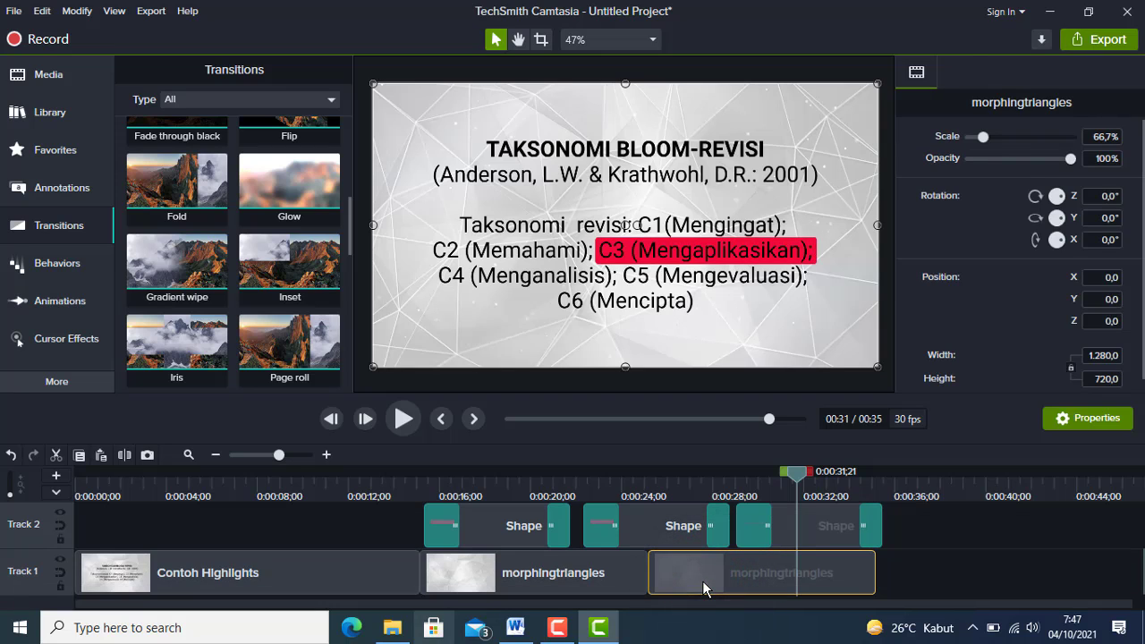
pyautogui.click(214, 457)
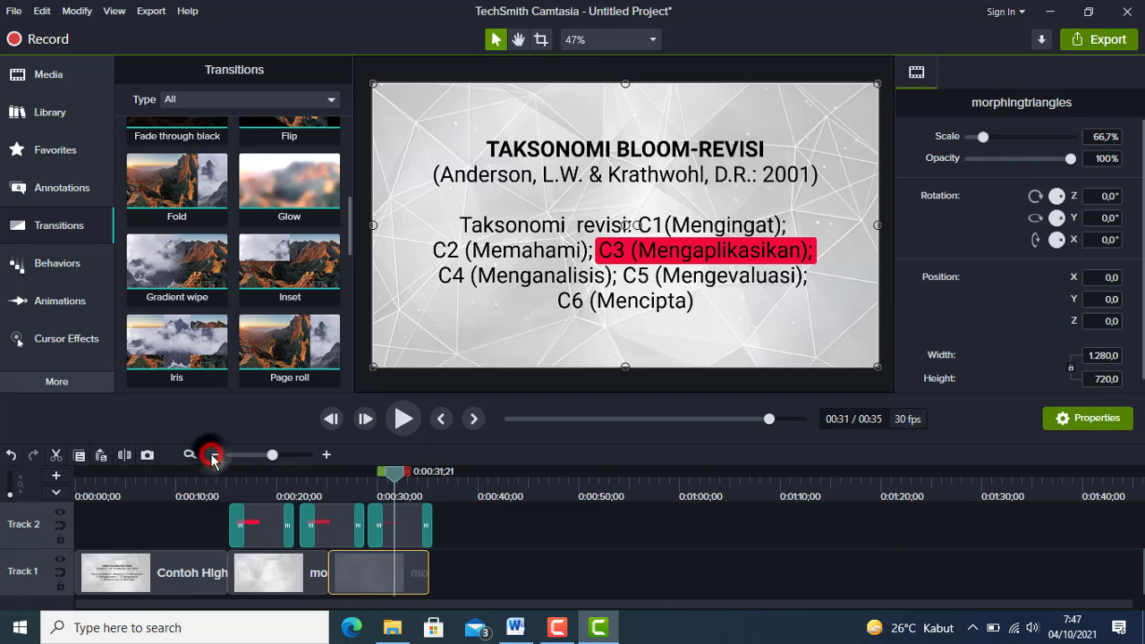
pyautogui.click(354, 583)
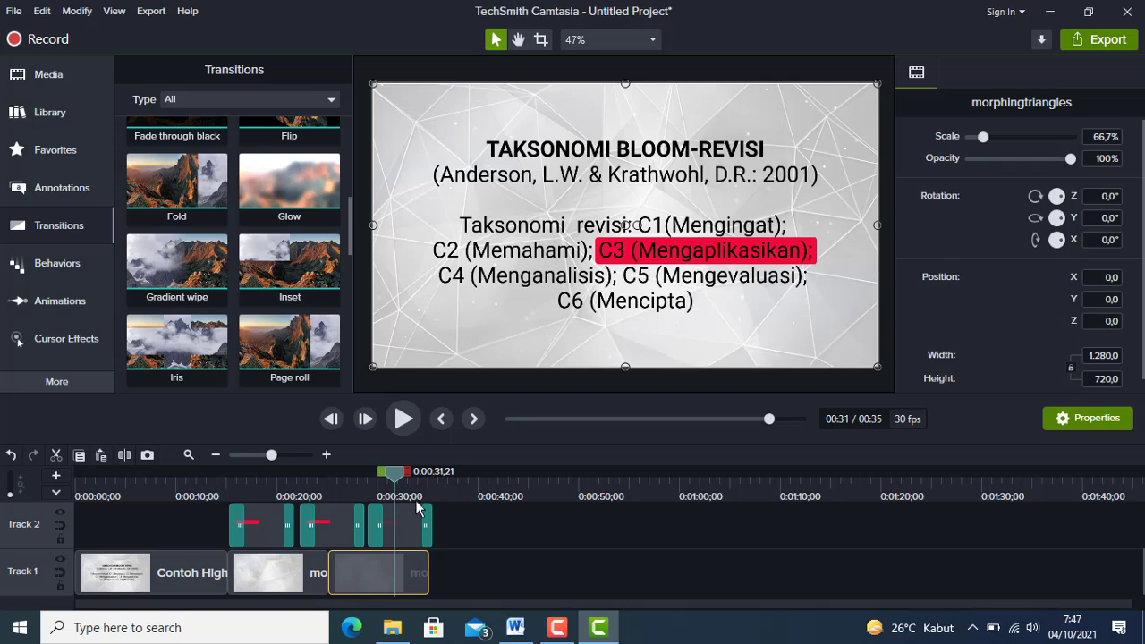
pyautogui.click(439, 480)
pyautogui.hotkey('ctrl', 'v')
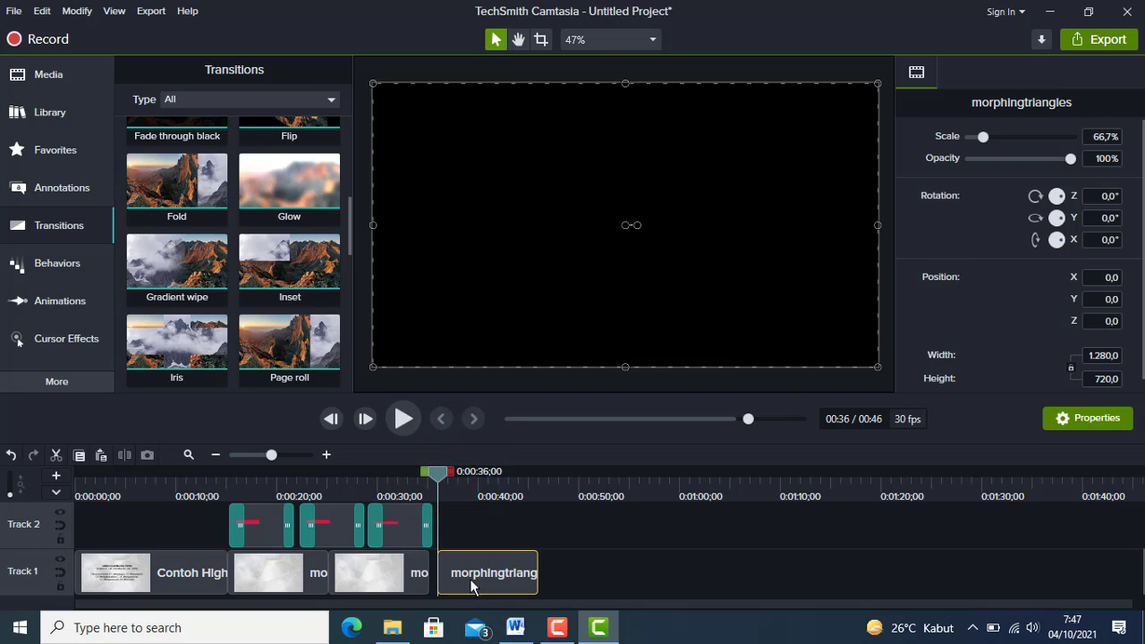
pyautogui.click(510, 573)
# Add one more morphingtriangles copy at the end of Track 1, closing the gap to the preceding clip.
pyautogui.click(534, 476)
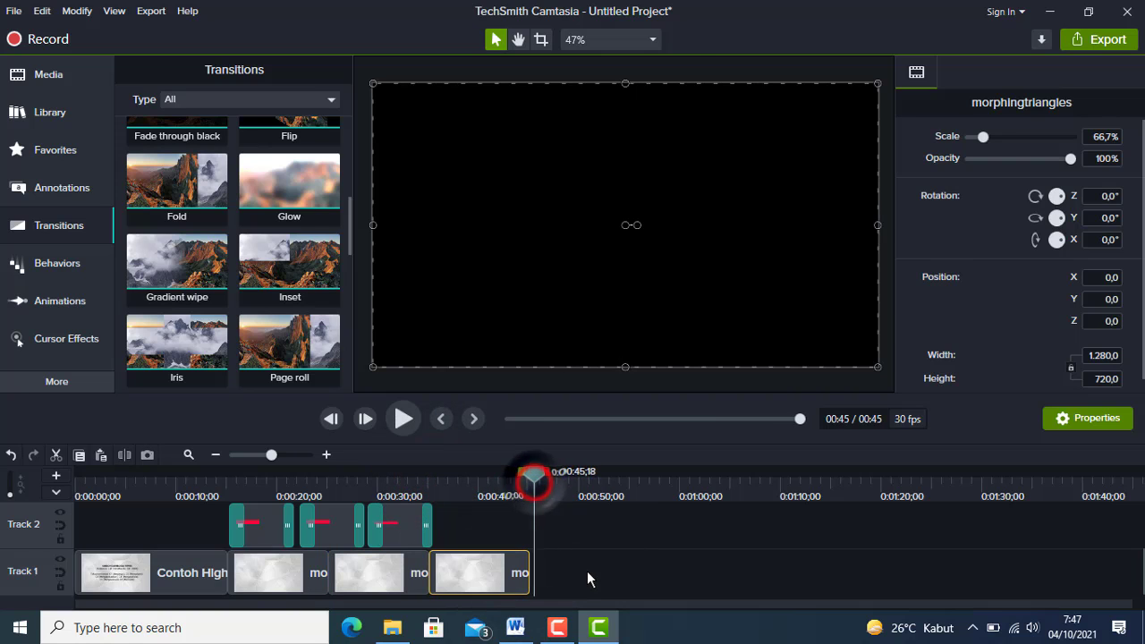
pyautogui.hotkey('ctrl', 'v')
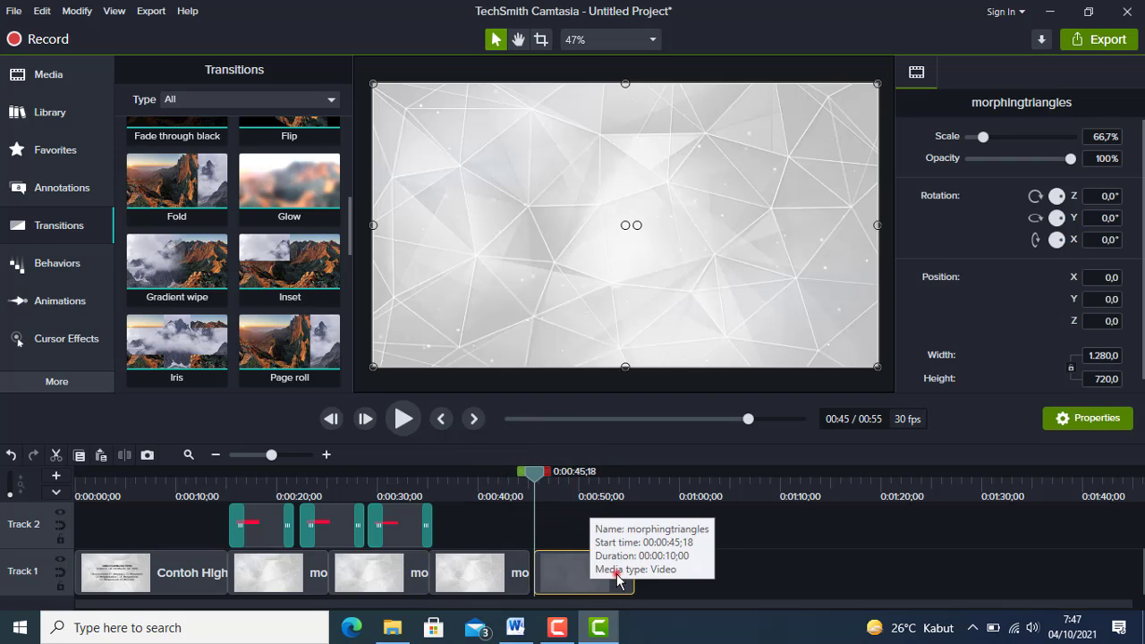
pyautogui.click(615, 573)
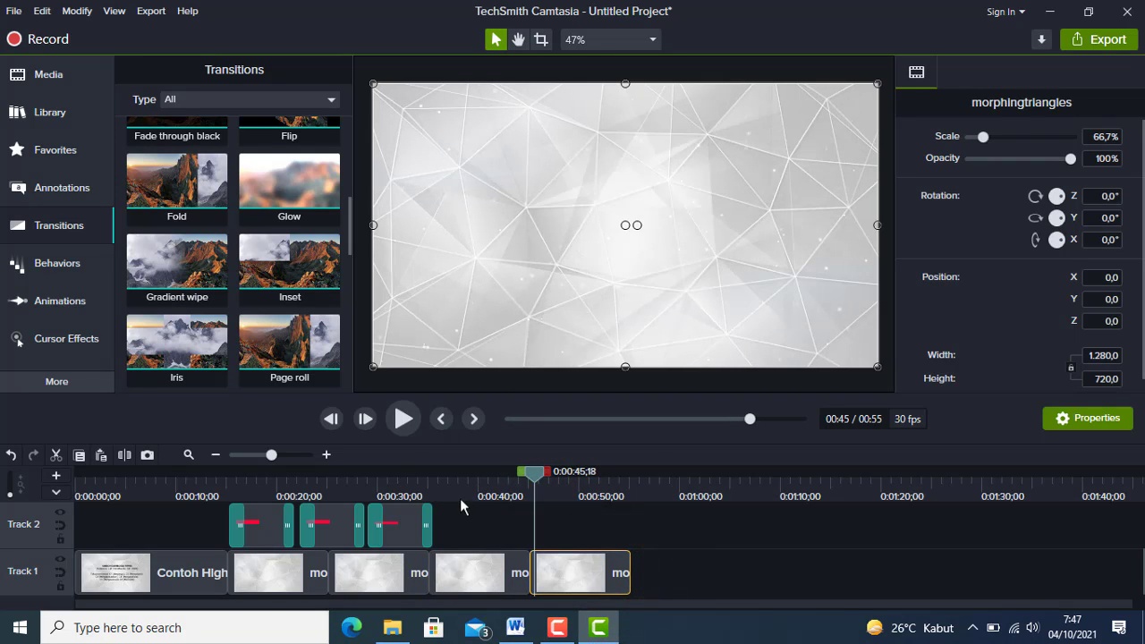
# Duplicate the C3 rectangle clip on Track 2, placing the copy at 0:00:35;26.
pyautogui.click(435, 477)
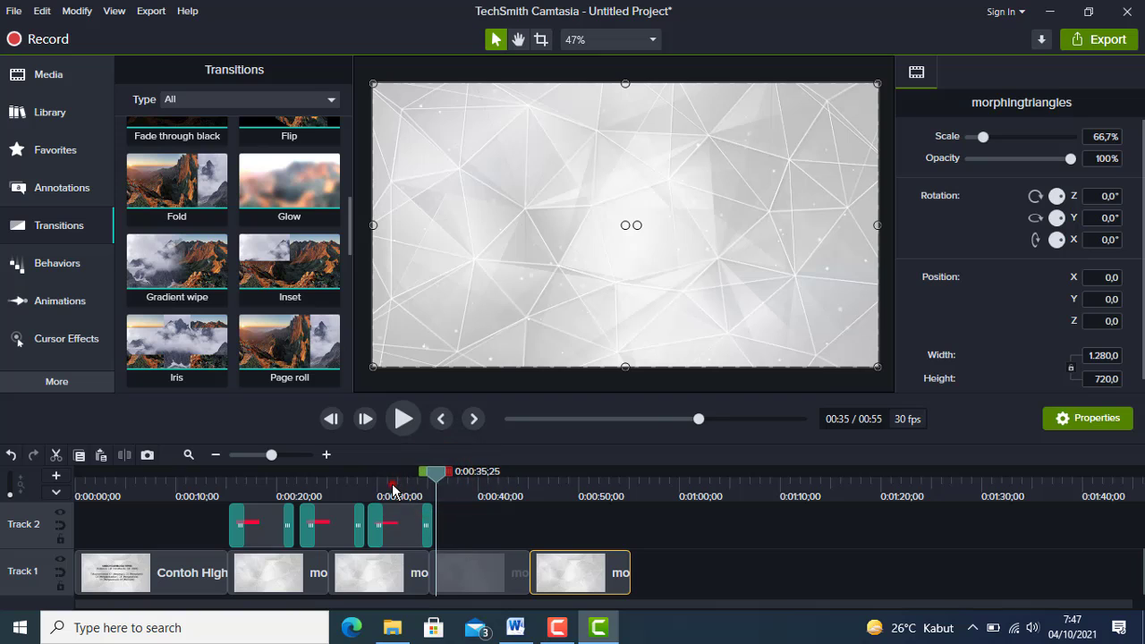
pyautogui.click(394, 487)
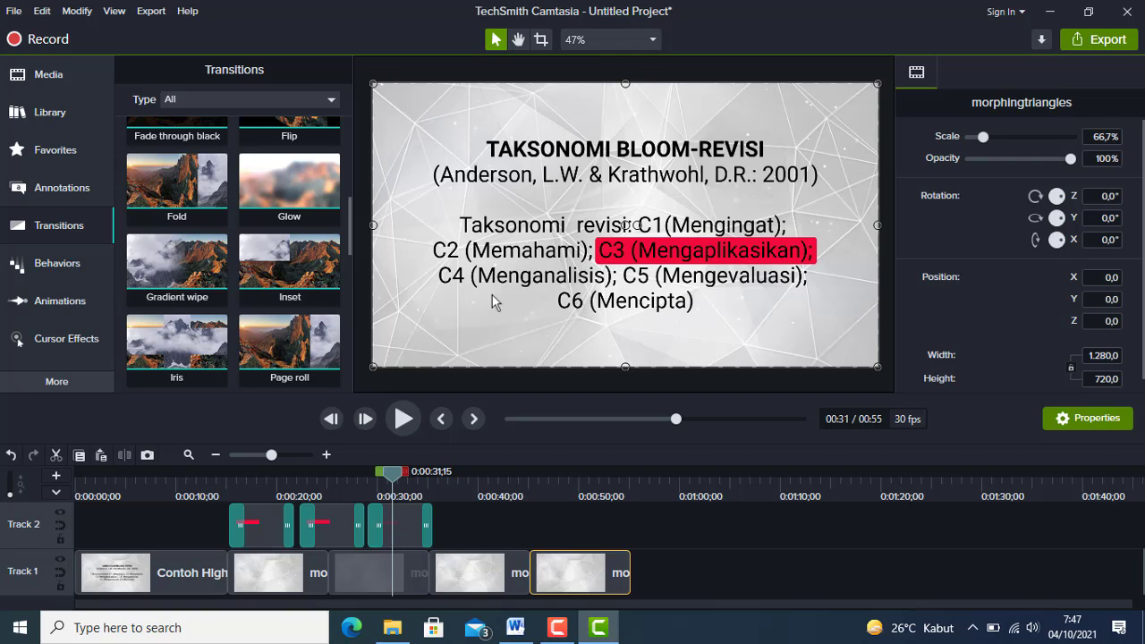
pyautogui.click(401, 540)
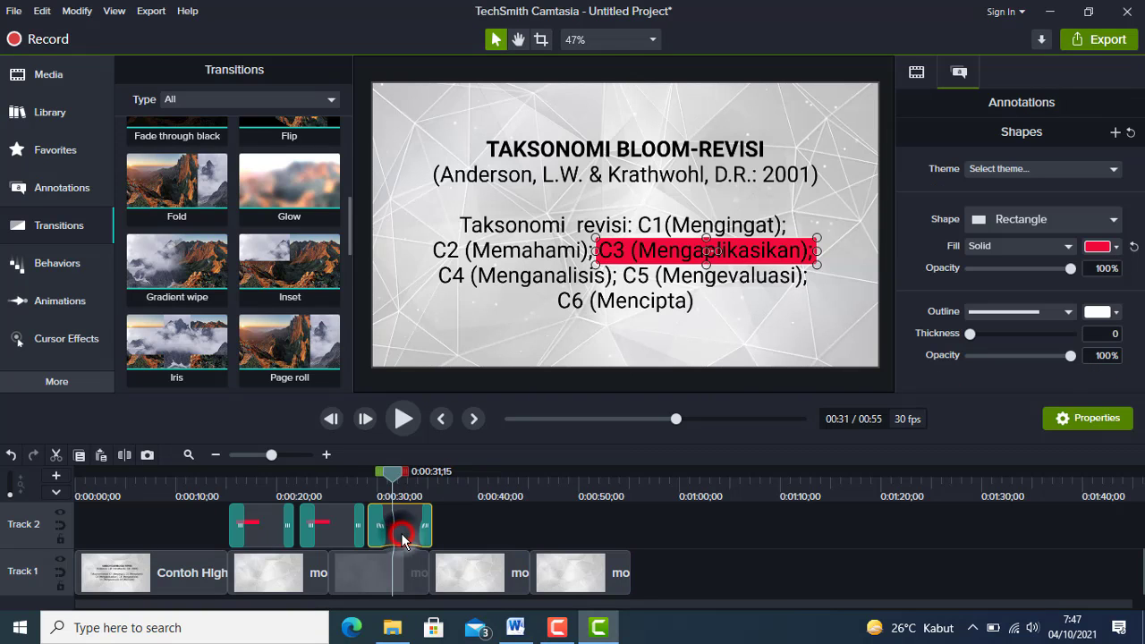
pyautogui.click(442, 484)
pyautogui.click(439, 479)
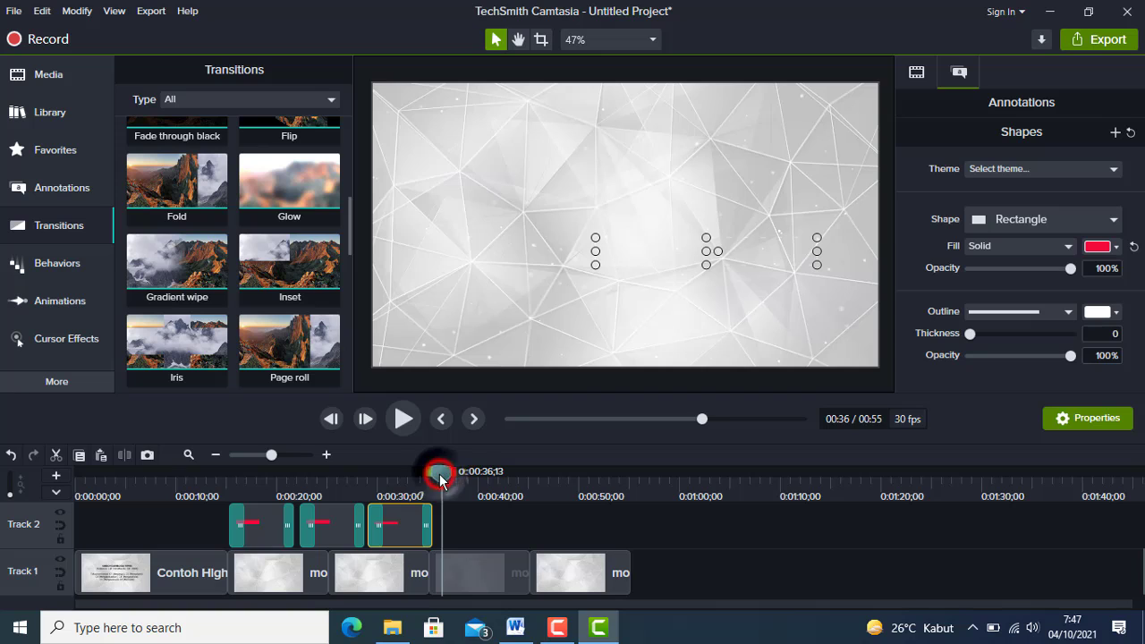
pyautogui.moveTo(439, 478); pyautogui.dragTo(434, 480)
pyautogui.click(491, 529)
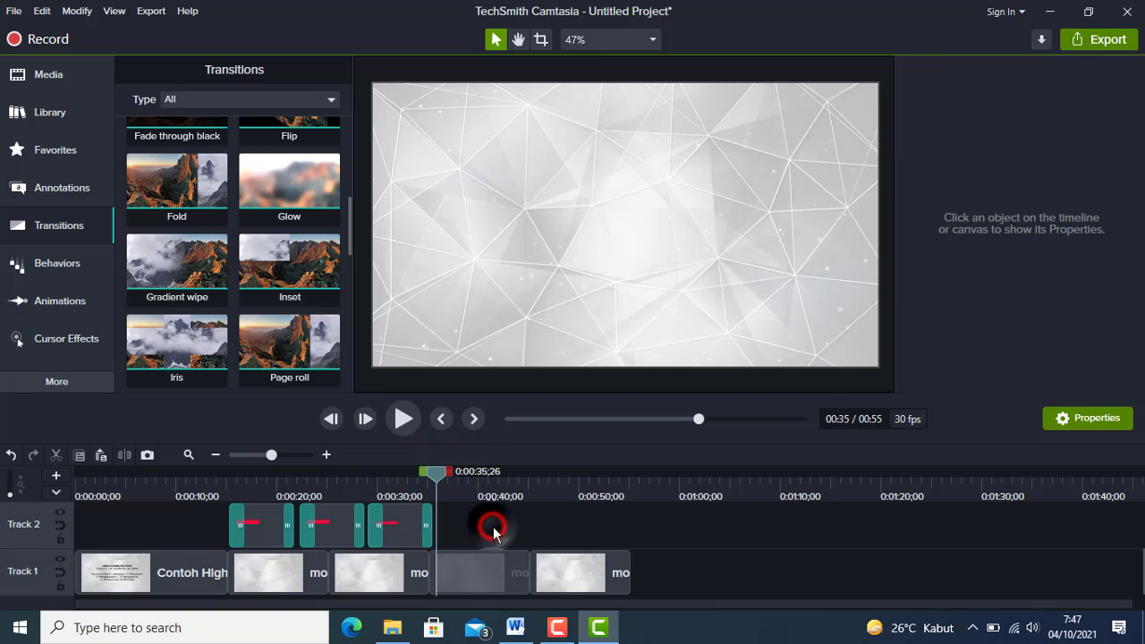
pyautogui.hotkey('ctrl', 'v')
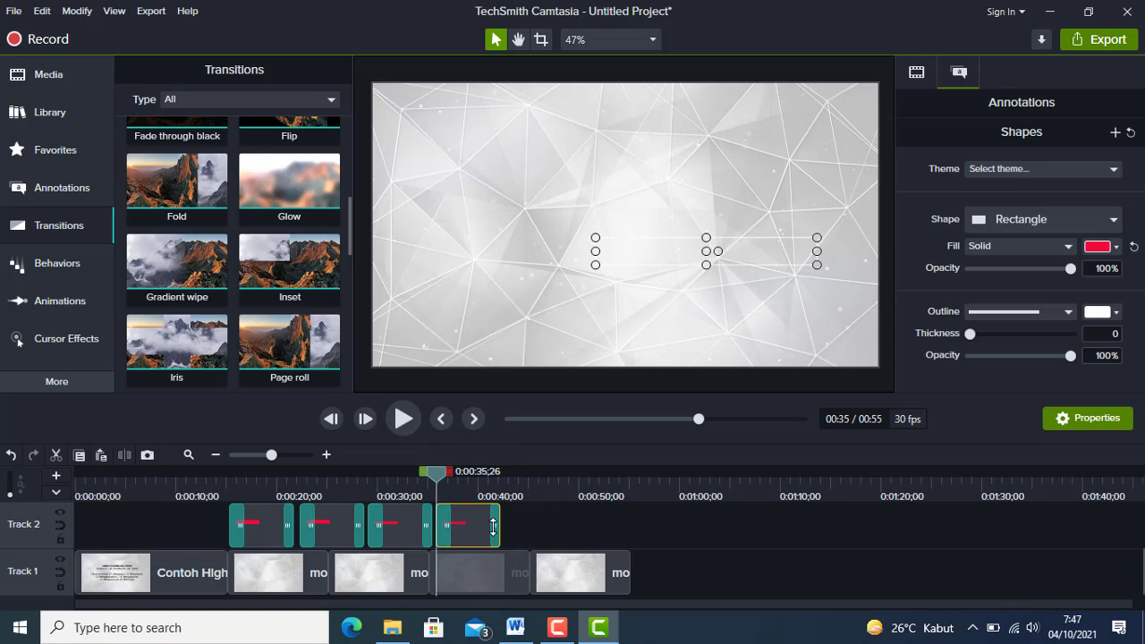
# Extend the text callout clip on Track 3 so it ends at about 01:01.
pyautogui.click(461, 480)
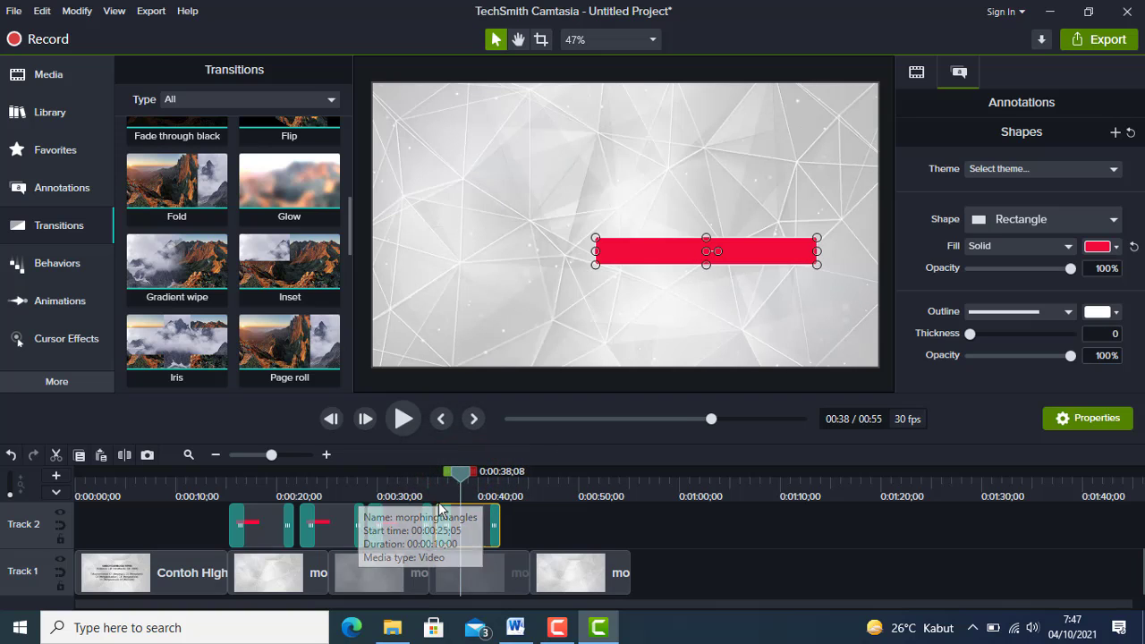
pyautogui.moveTo(382, 573); pyautogui.dragTo(289, 579)
pyautogui.scroll(2, 353, 566)
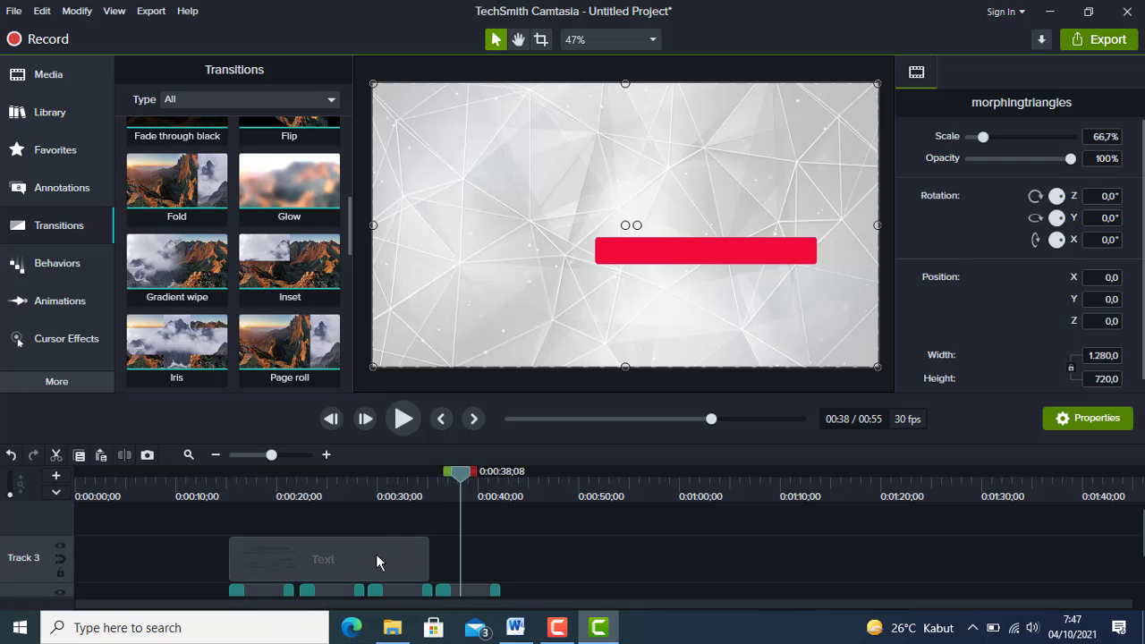
pyautogui.click(376, 562)
pyautogui.moveTo(430, 558); pyautogui.dragTo(692, 554)
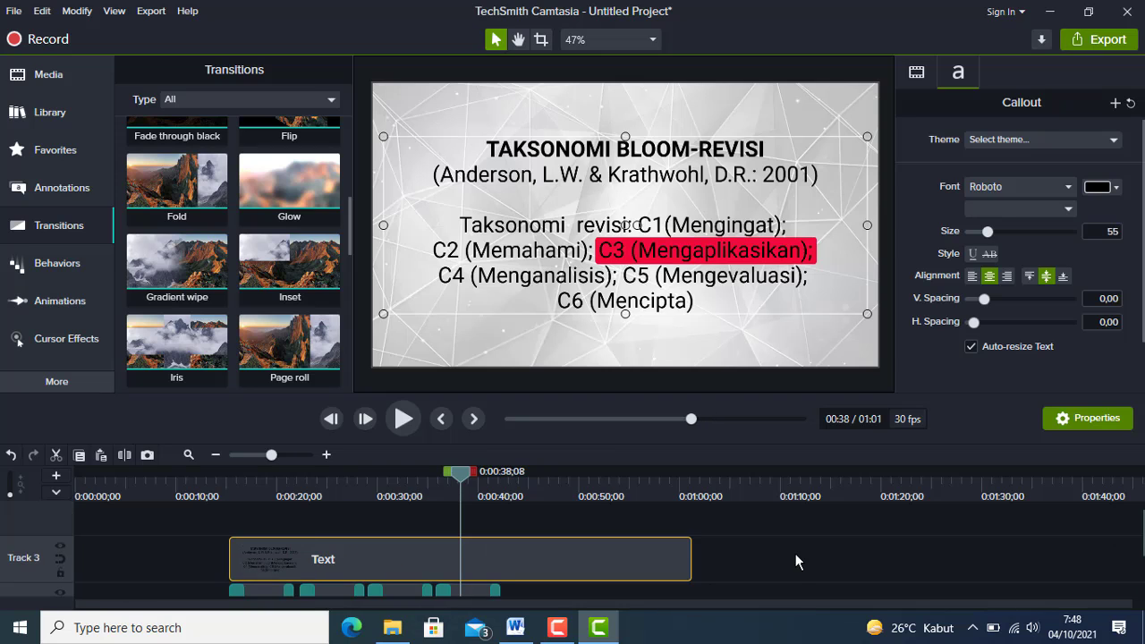
# Move the fourth rectangle over "C4 (Menganalisis);" and narrow it to fit that phrase.
pyautogui.scroll(-2, 796, 554)
pyautogui.click(457, 475)
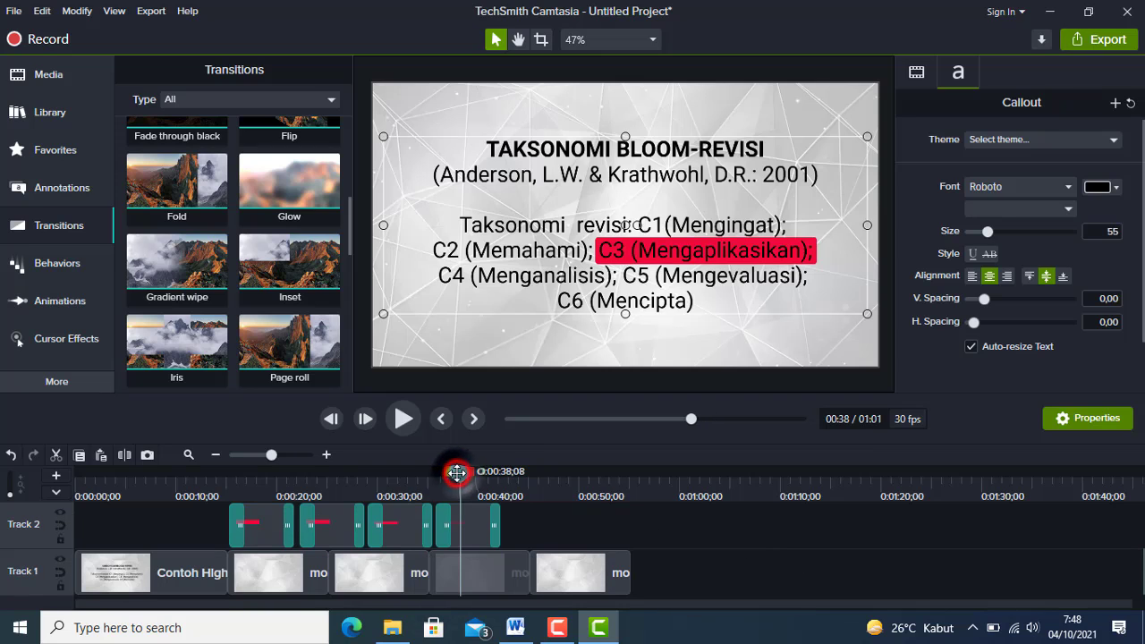
pyautogui.click(475, 522)
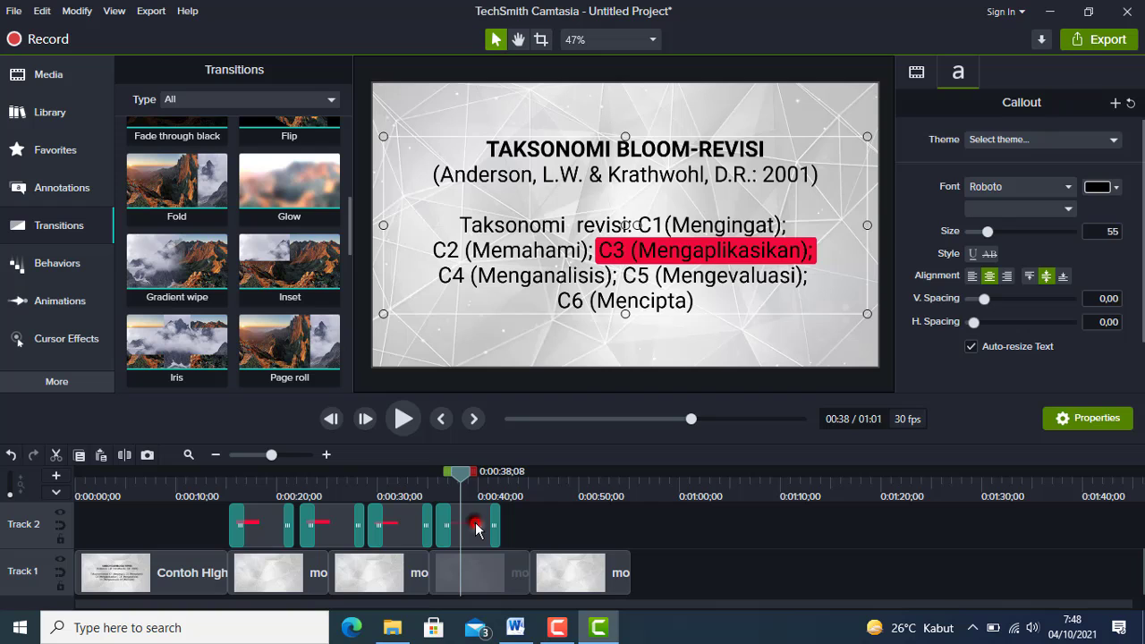
pyautogui.moveTo(705, 252); pyautogui.dragTo(541, 275)
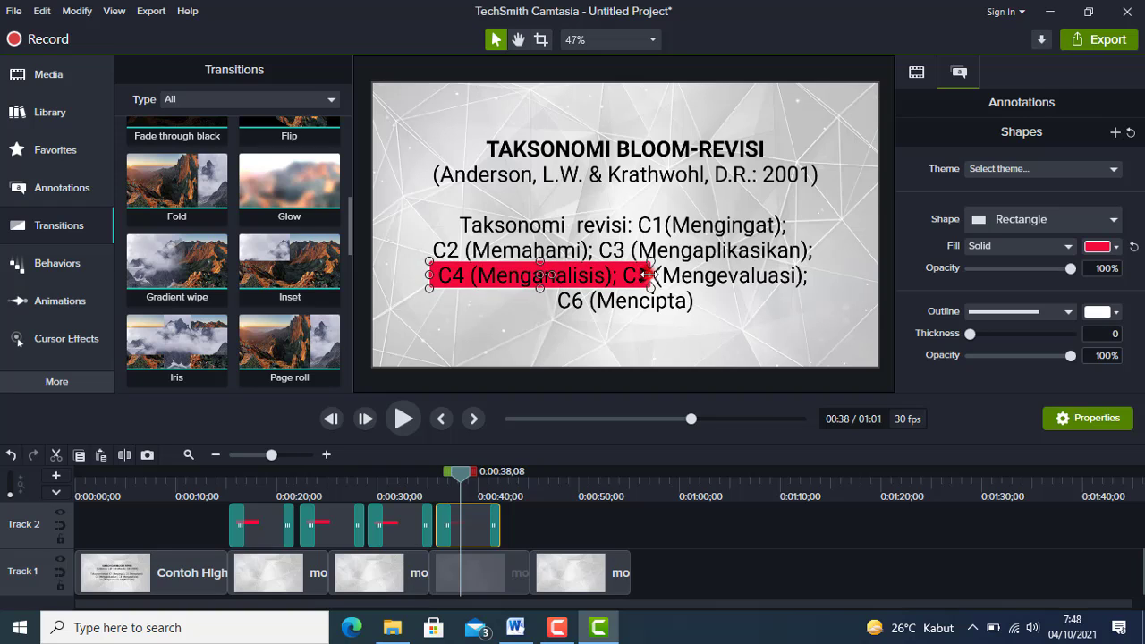
pyautogui.moveTo(650, 275); pyautogui.dragTo(612, 276)
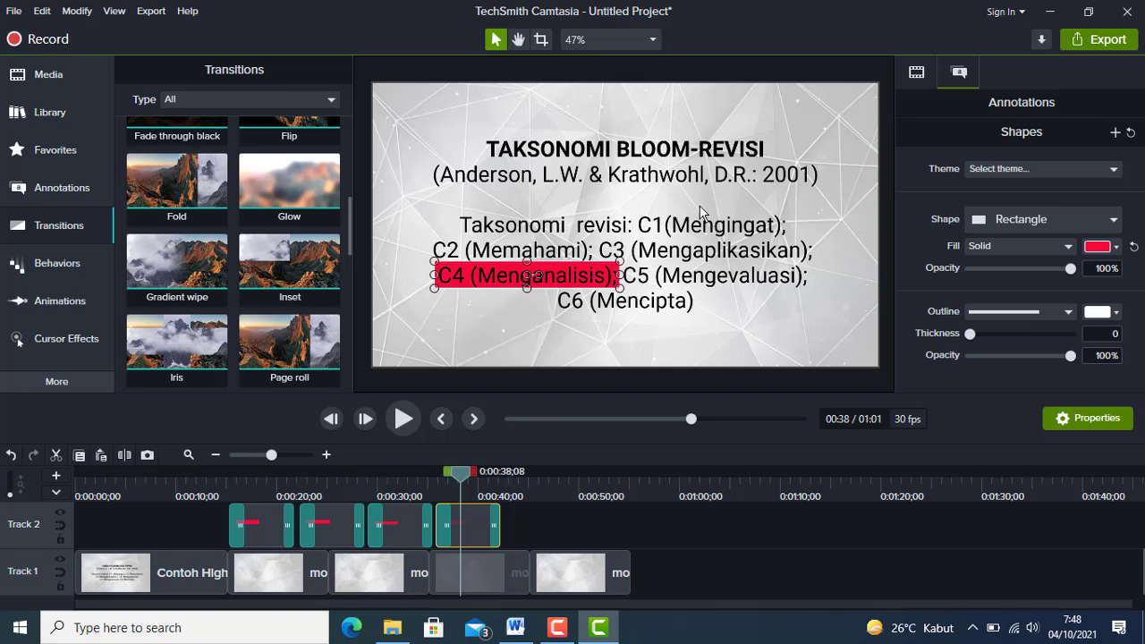
# Paste another copy of the C3 rectangle clip on Track 2, placing it at 0:00:42;23.
pyautogui.click(512, 483)
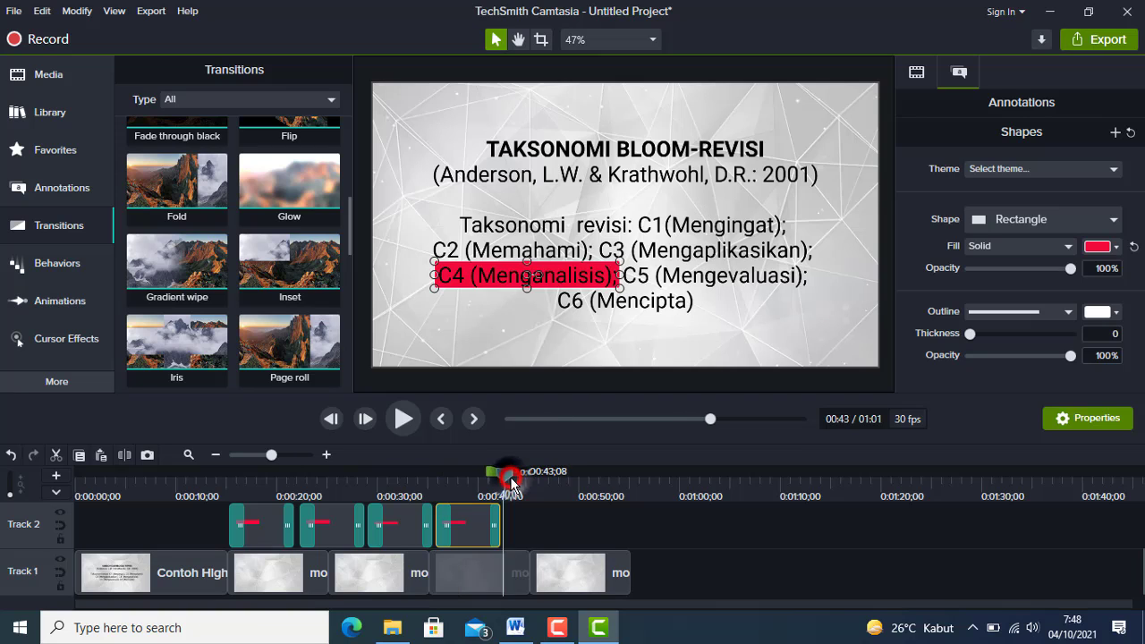
pyautogui.moveTo(509, 483); pyautogui.dragTo(506, 480)
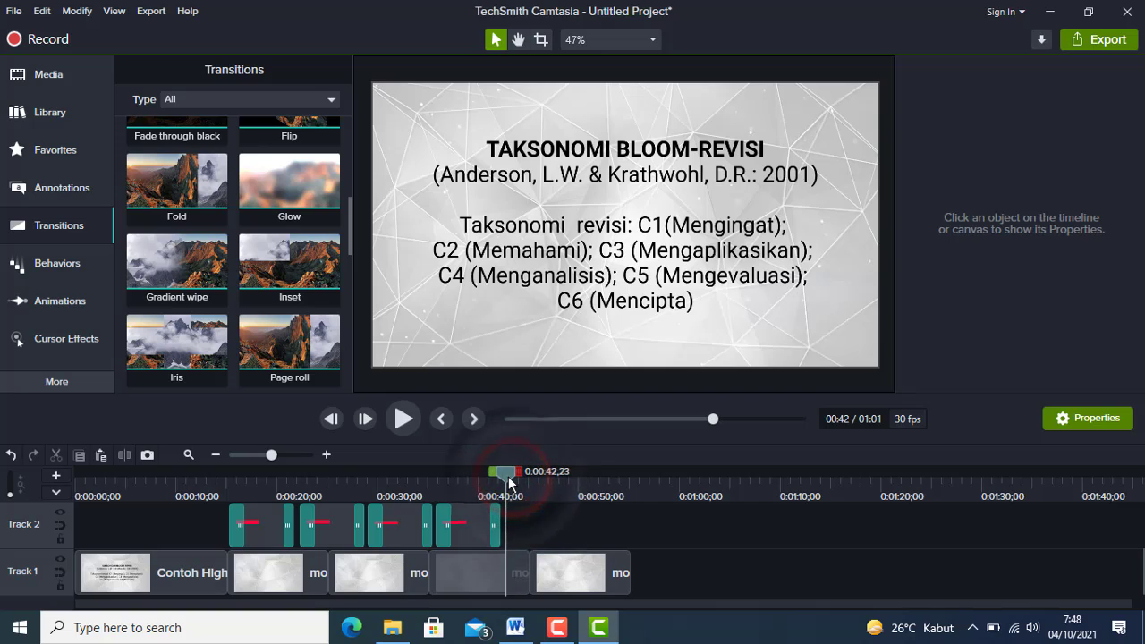
pyautogui.click(578, 531)
pyautogui.hotkey('ctrl', 'v')
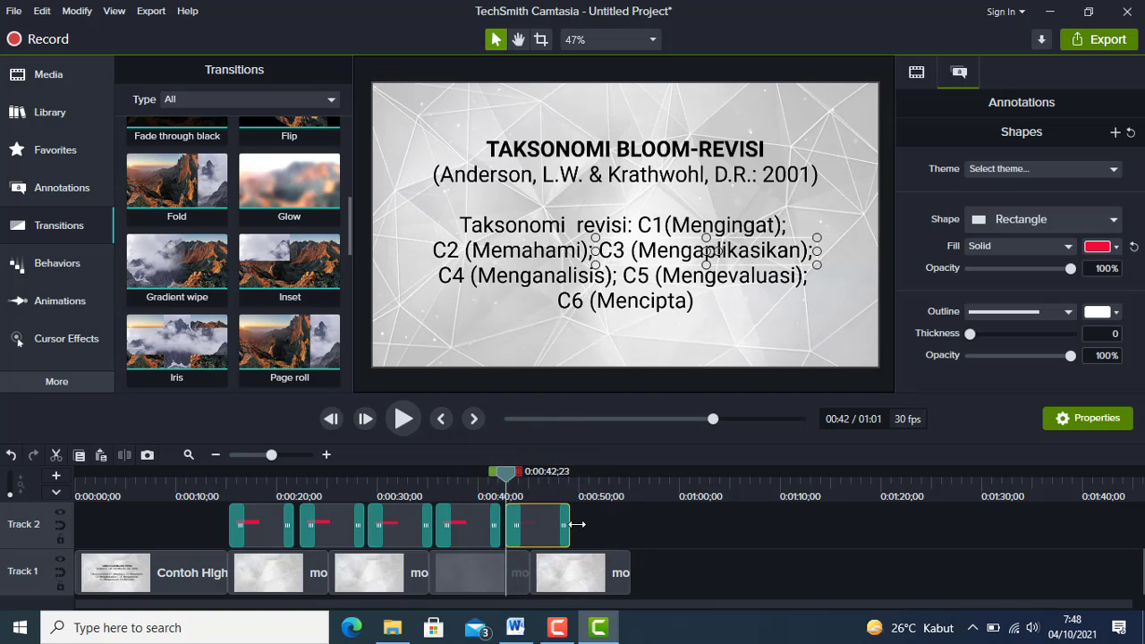
# Move the fifth rectangle over "C5 (Mengevaluasi);" and narrow it to fit that phrase.
pyautogui.click(538, 481)
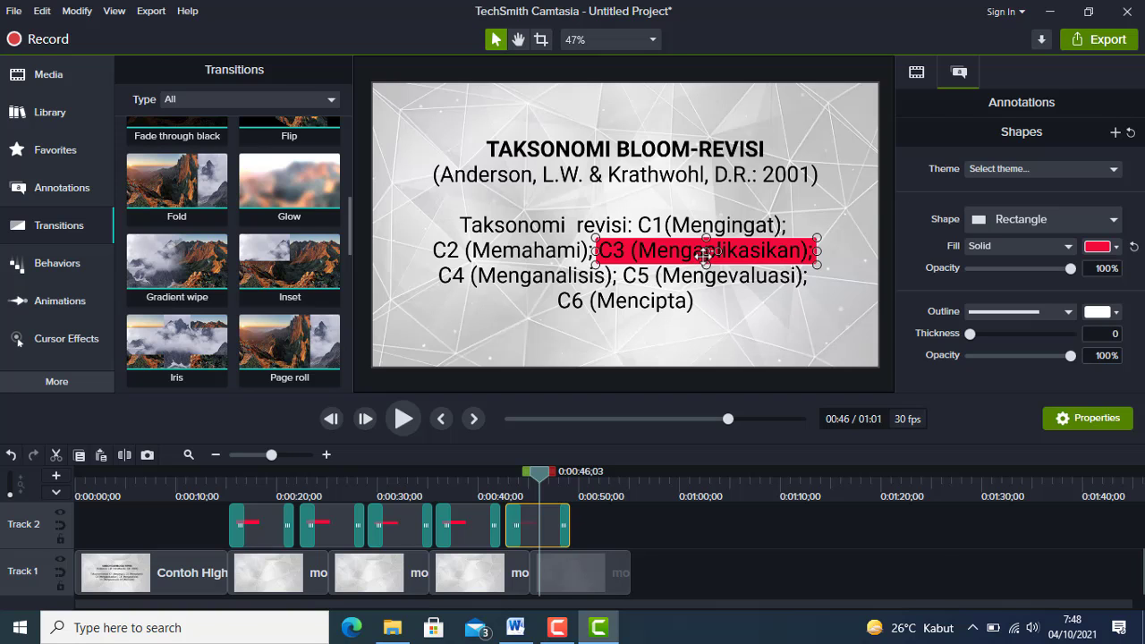
pyautogui.moveTo(705, 254); pyautogui.dragTo(729, 278)
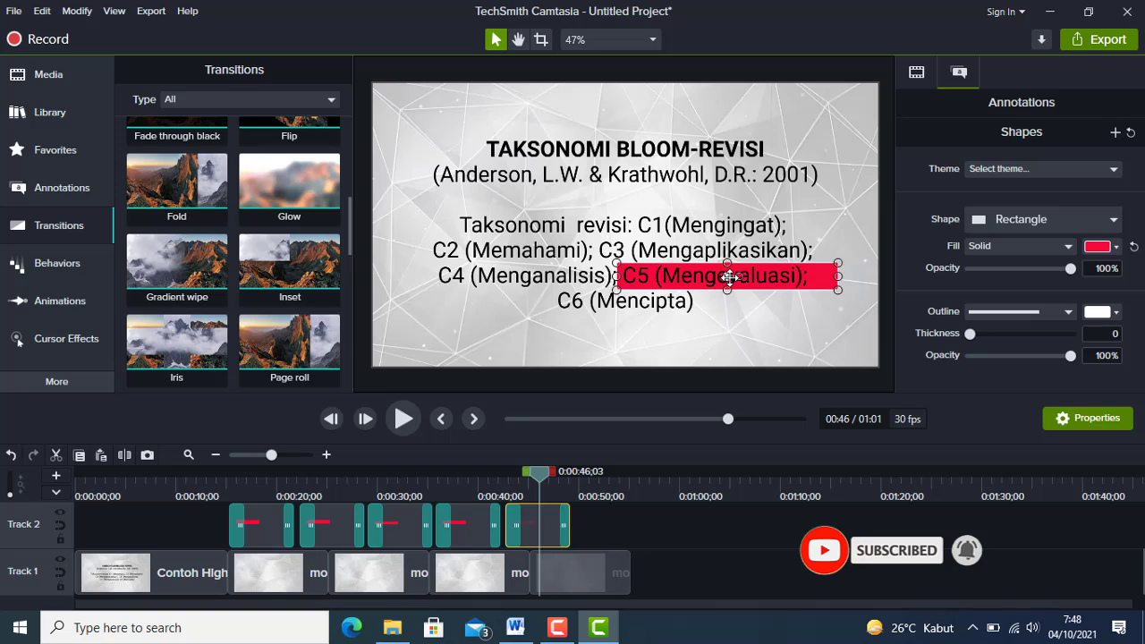
pyautogui.moveTo(837, 279); pyautogui.dragTo(814, 278)
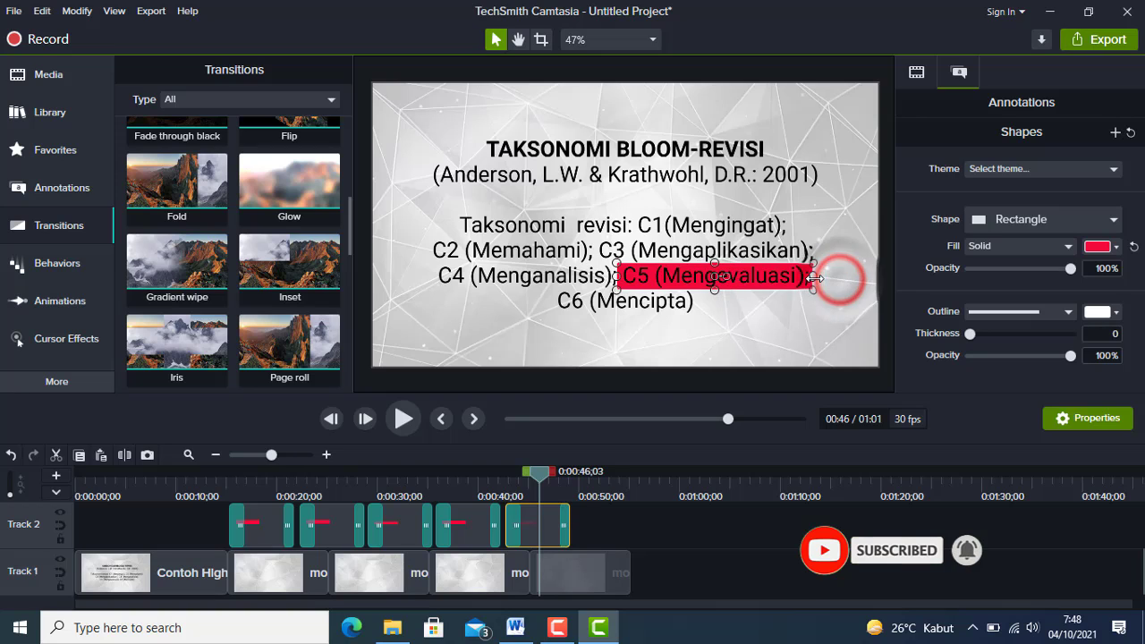
pyautogui.click(582, 527)
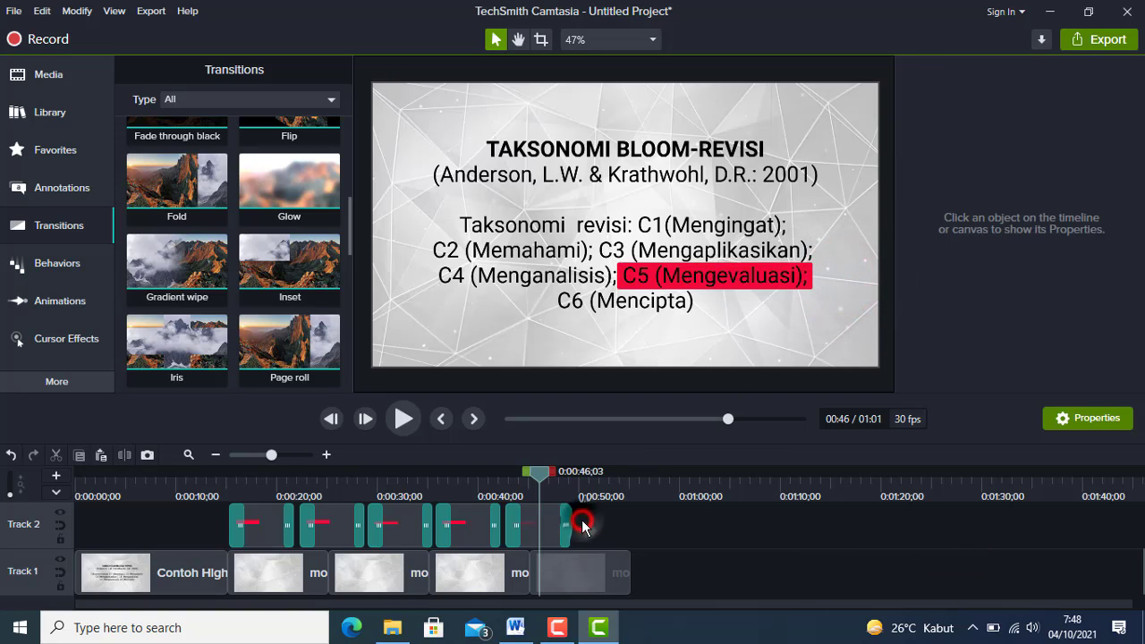
# Paste a sixth rectangle clip on Track 2 with its start at 0:00:49;22.
pyautogui.click(578, 481)
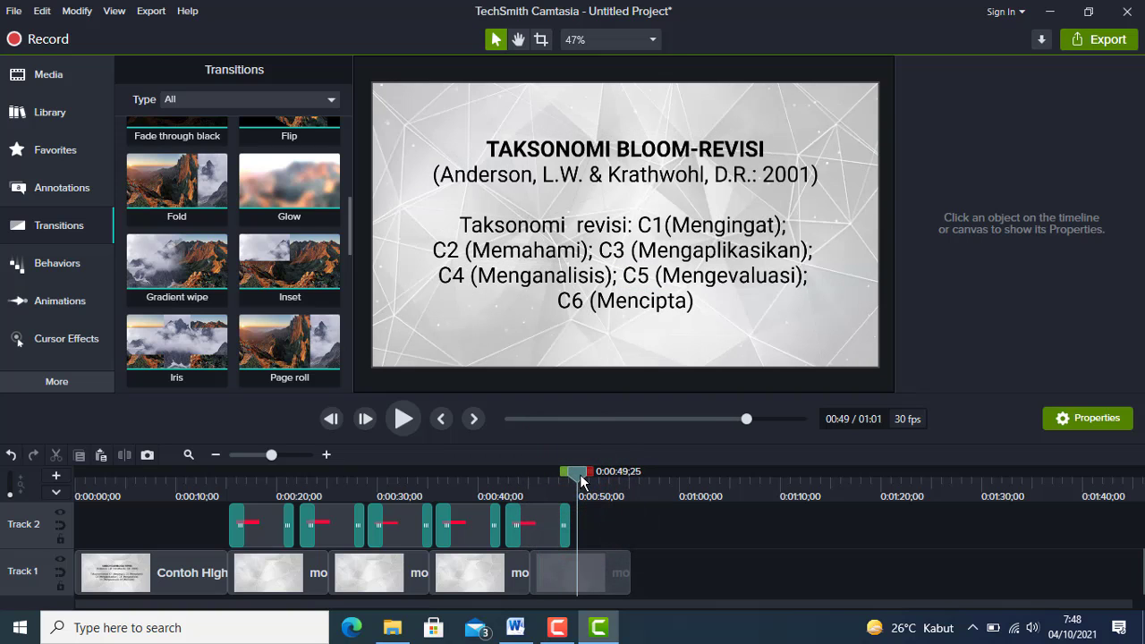
pyautogui.click(579, 474)
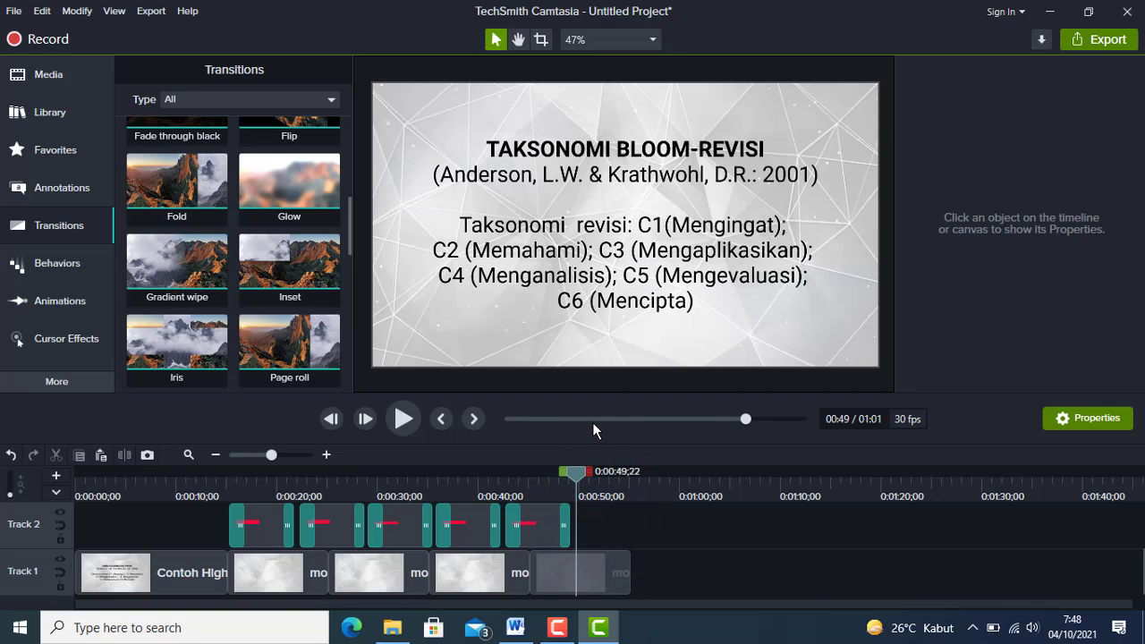
pyautogui.hotkey('ctrl', 'v')
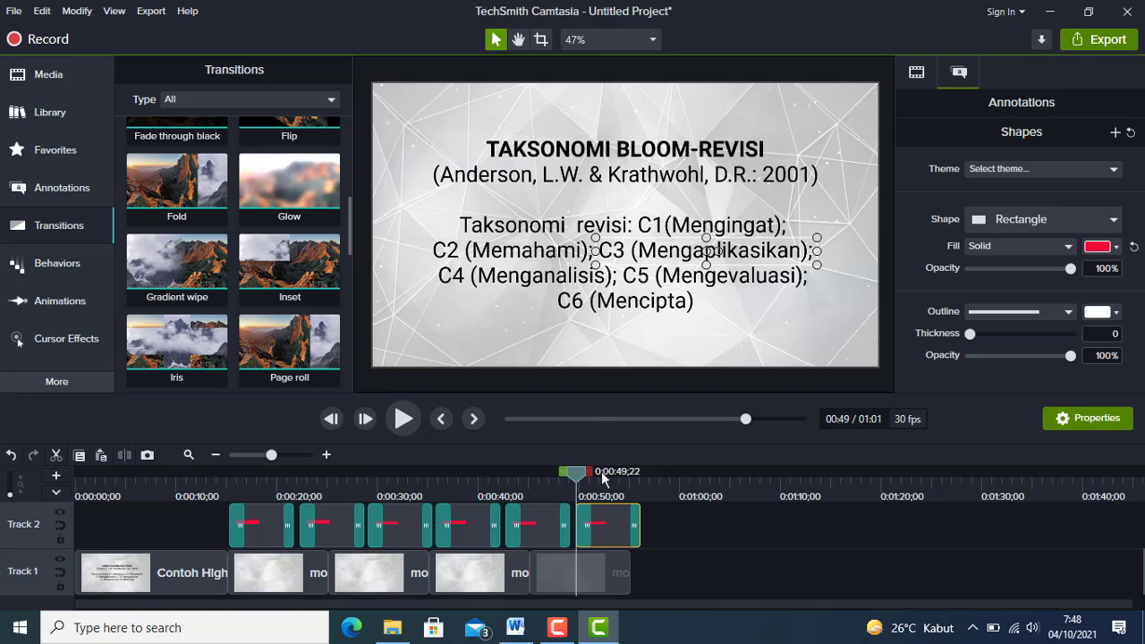
# Move the sixth rectangle over "C6 (Mencipta)" and narrow it to fit that phrase.
pyautogui.click(605, 484)
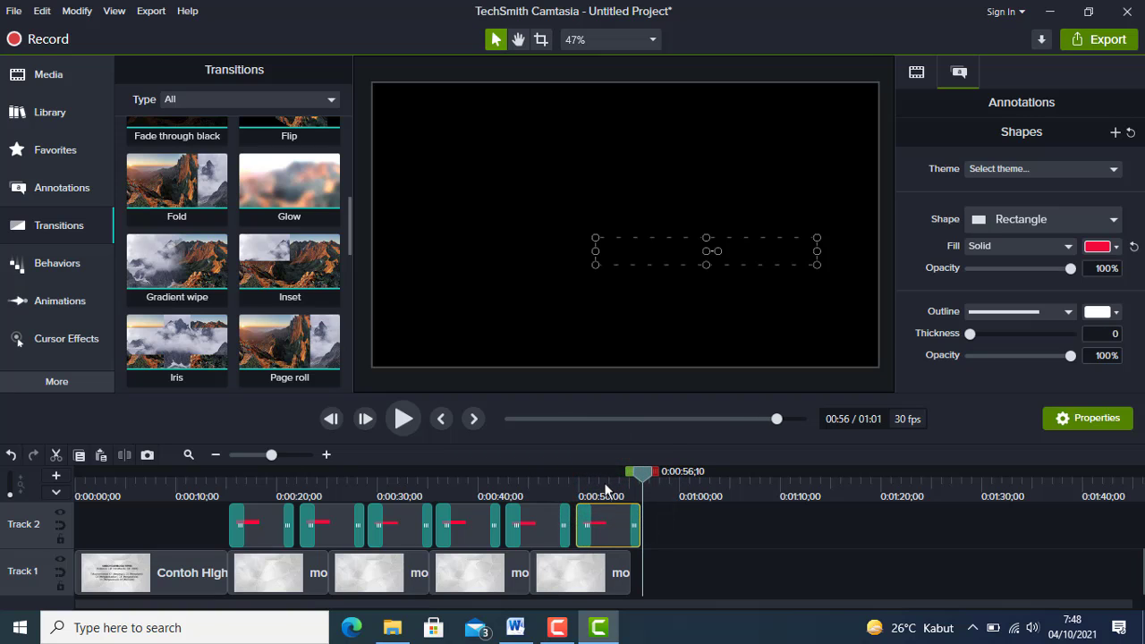
pyautogui.click(600, 475)
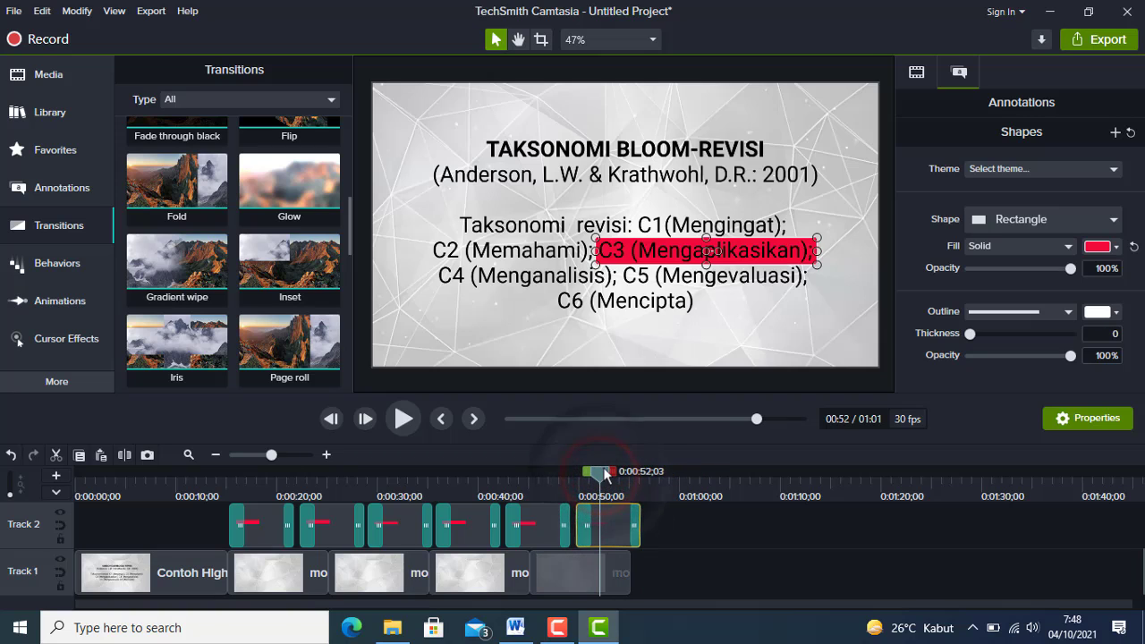
pyautogui.moveTo(709, 249)
pyautogui.mouseDown()
pyautogui.moveTo(694, 252)
pyautogui.moveTo(684, 297)
pyautogui.moveTo(666, 299)
pyautogui.mouseUp()
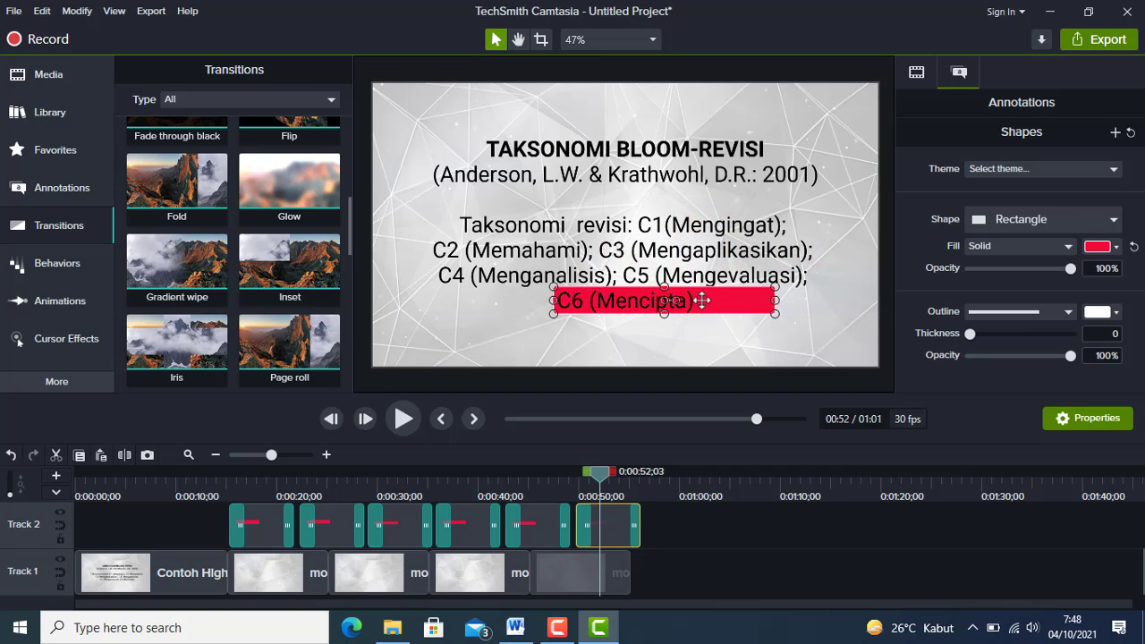
pyautogui.moveTo(774, 303); pyautogui.dragTo(698, 302)
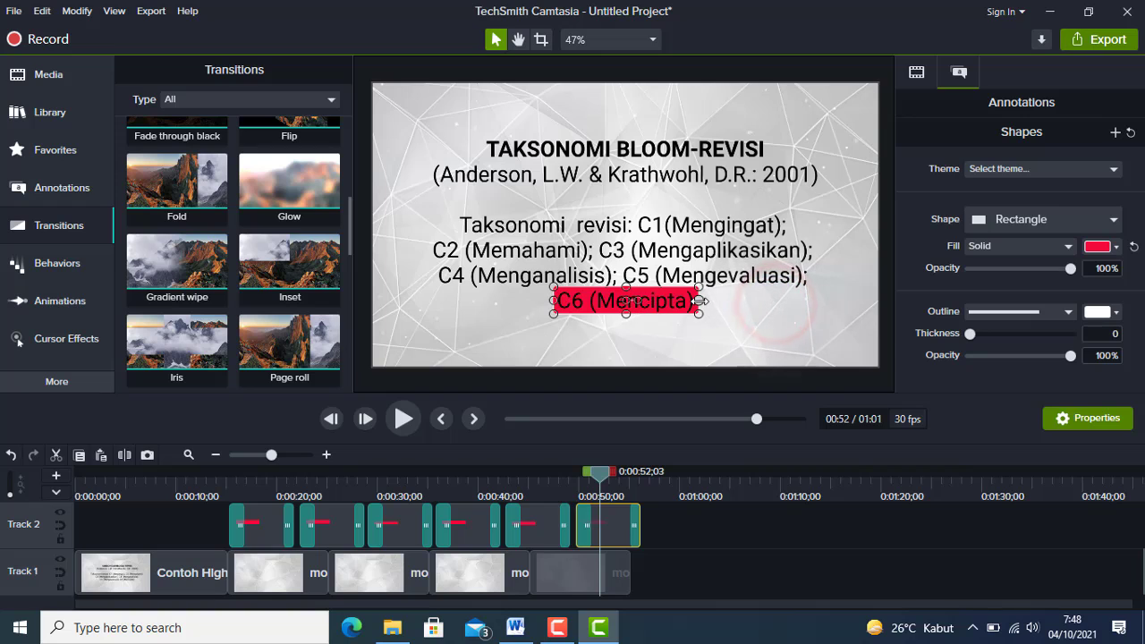
# Add another morphingtriangles copy directly after the last clip on Track 1, shortened to end at about 00:57.
pyautogui.click(624, 570)
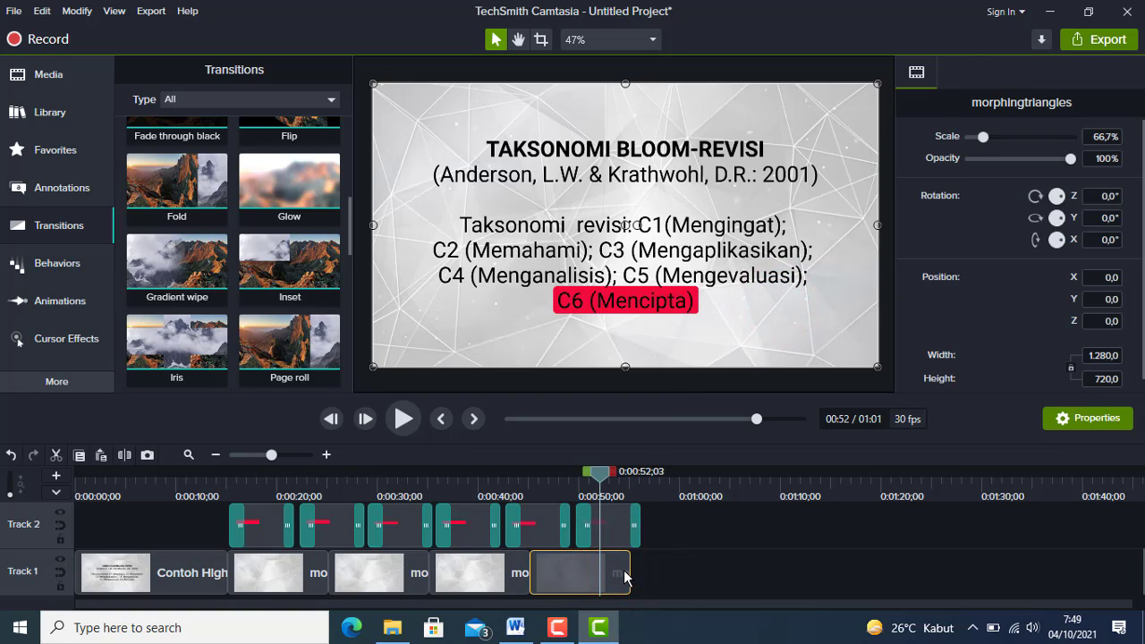
pyautogui.click(640, 481)
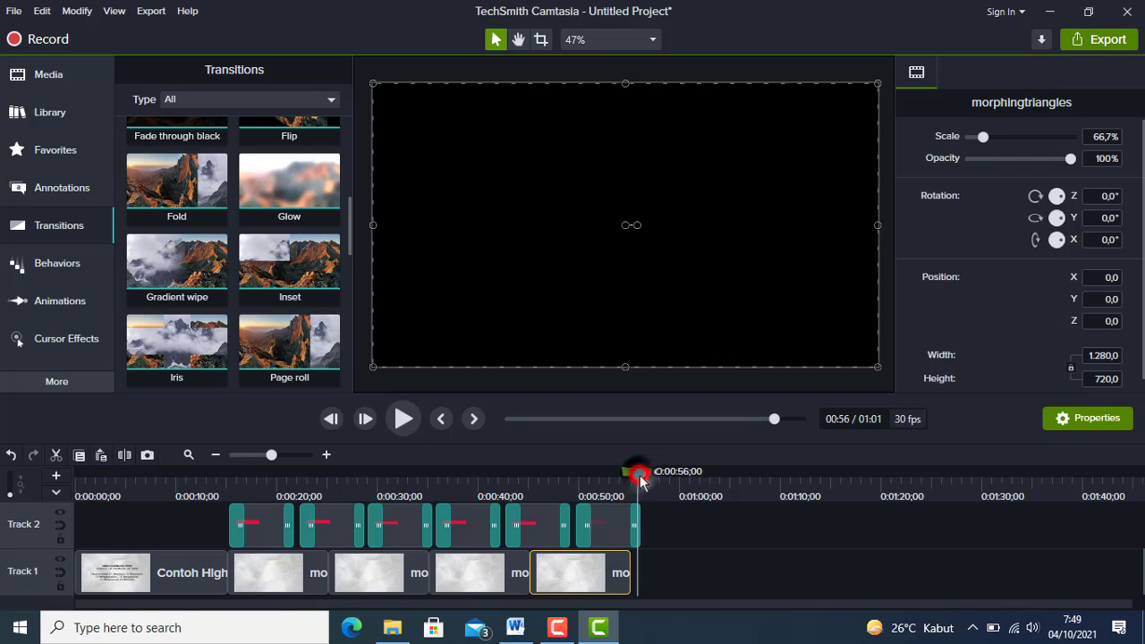
pyautogui.click(686, 579)
pyautogui.hotkey('ctrl', 'v')
pyautogui.moveTo(708, 576); pyautogui.dragTo(648, 567)
# Shorten the text callout clip on Track 3 so it ends with the background at about 00:57.
pyautogui.scroll(1, 657, 564)
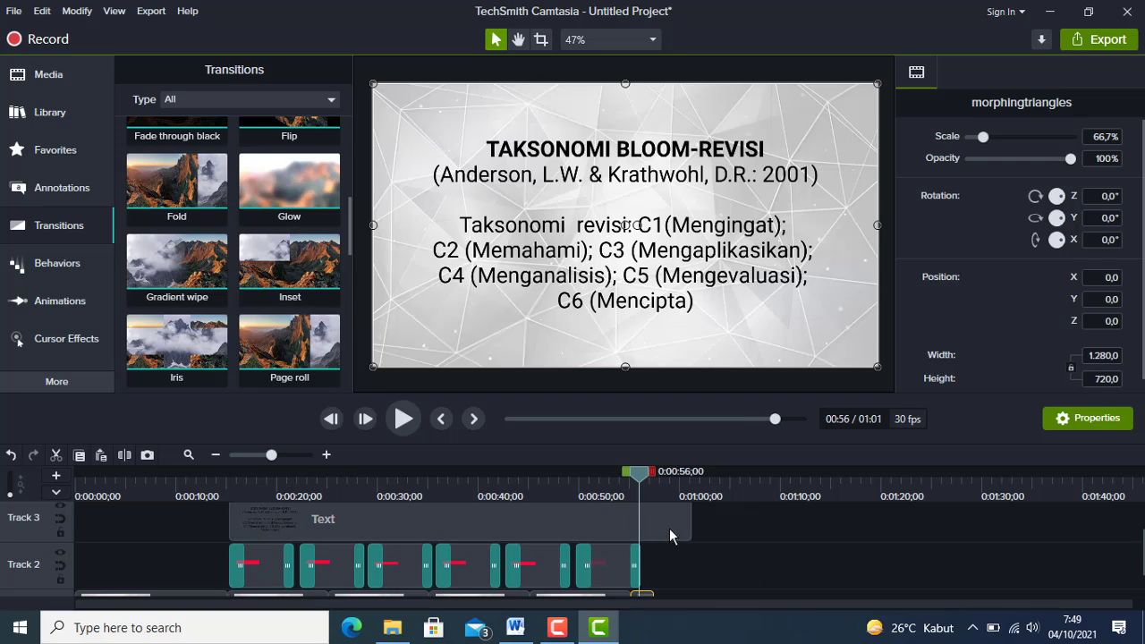
pyautogui.click(671, 533)
pyautogui.moveTo(691, 519); pyautogui.dragTo(656, 521)
pyautogui.scroll(-1, 655, 525)
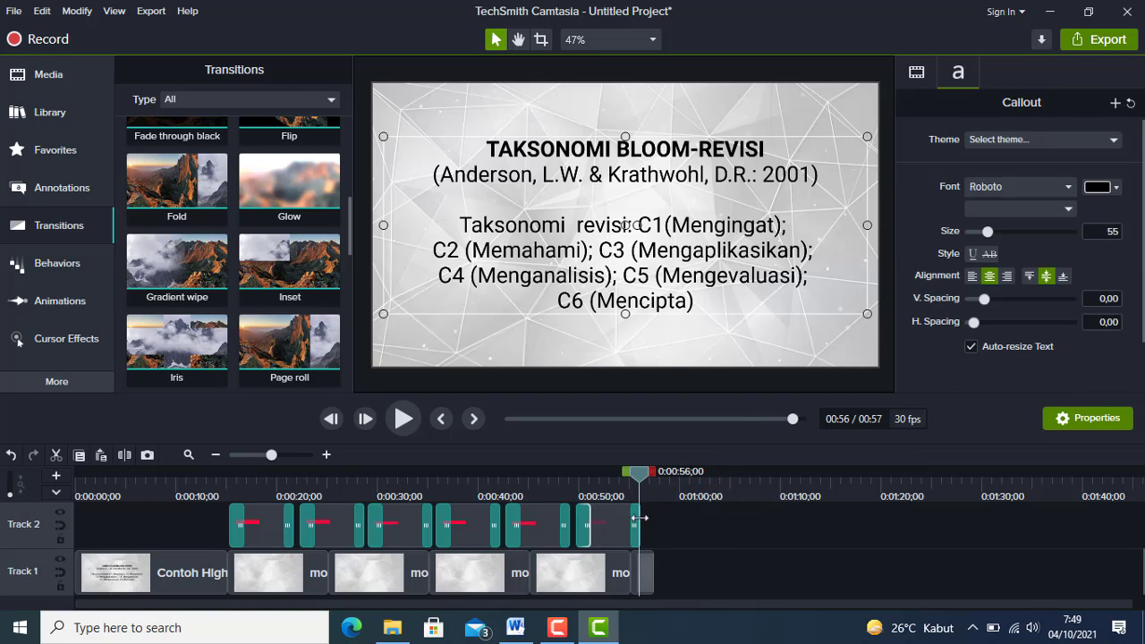
# Play back the highlighted text section from just before the first rectangle clip and check the end of the timeline.
pyautogui.click(224, 479)
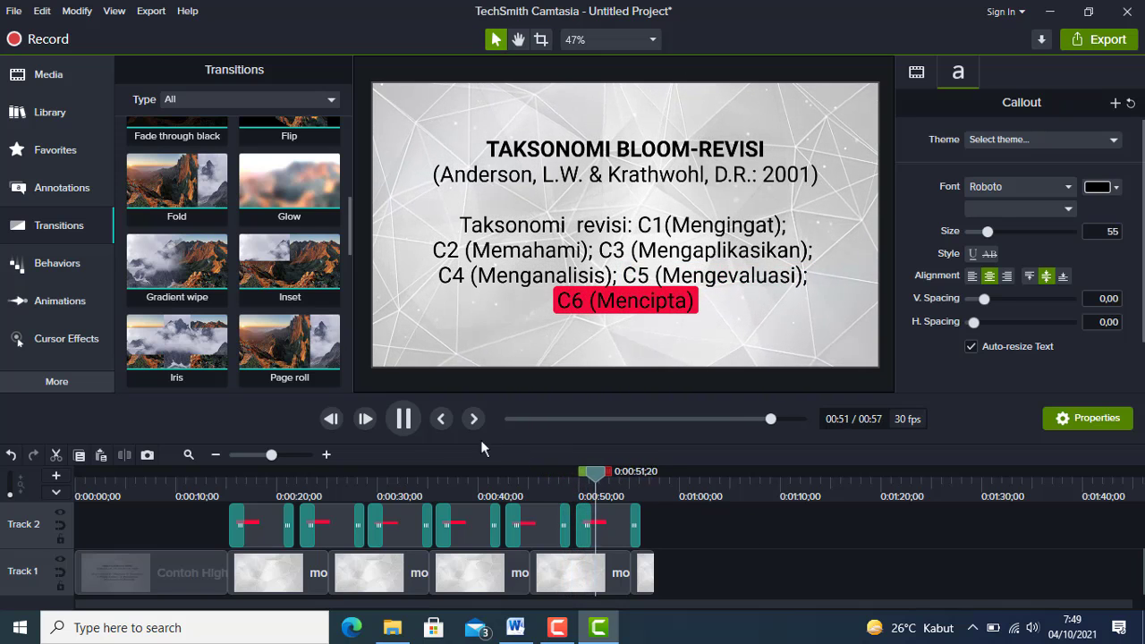
pyautogui.click(403, 420)
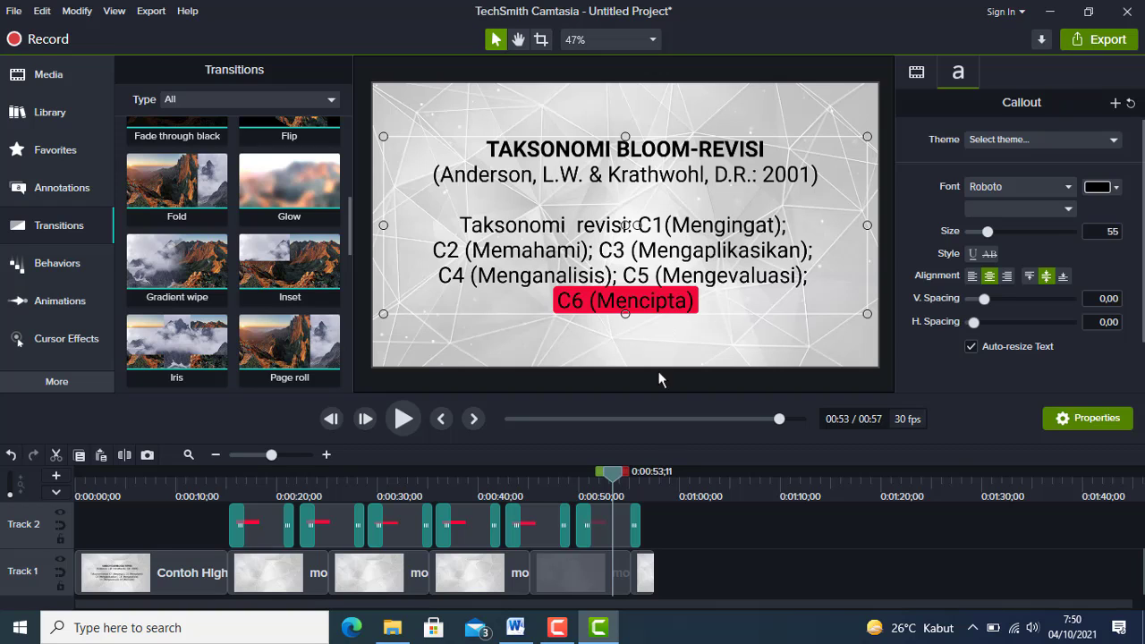
pyautogui.click(650, 479)
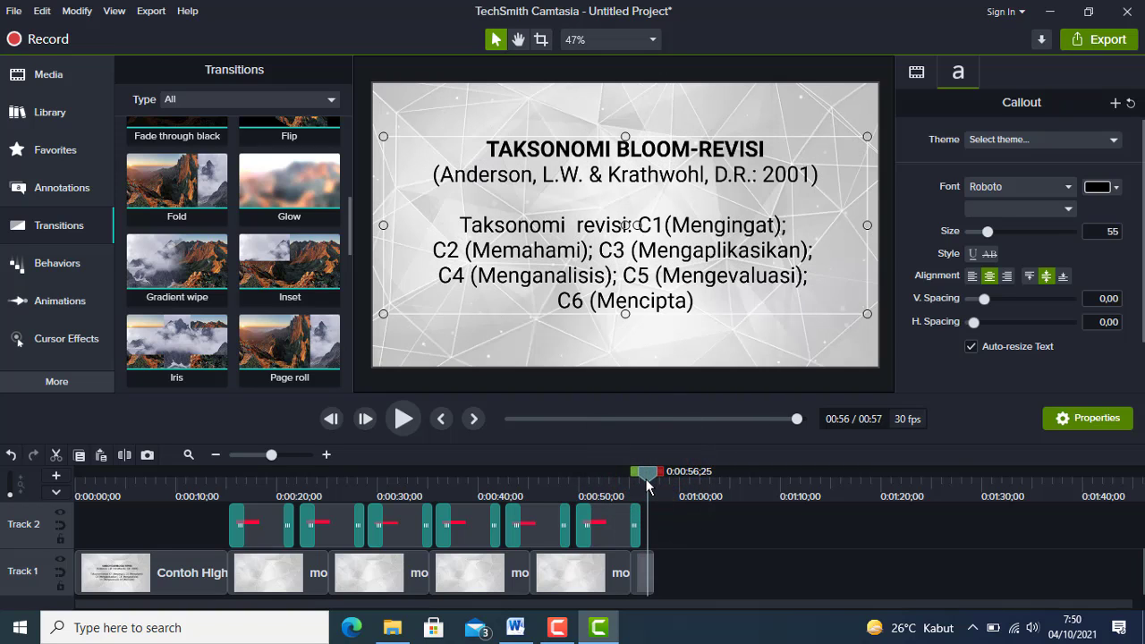